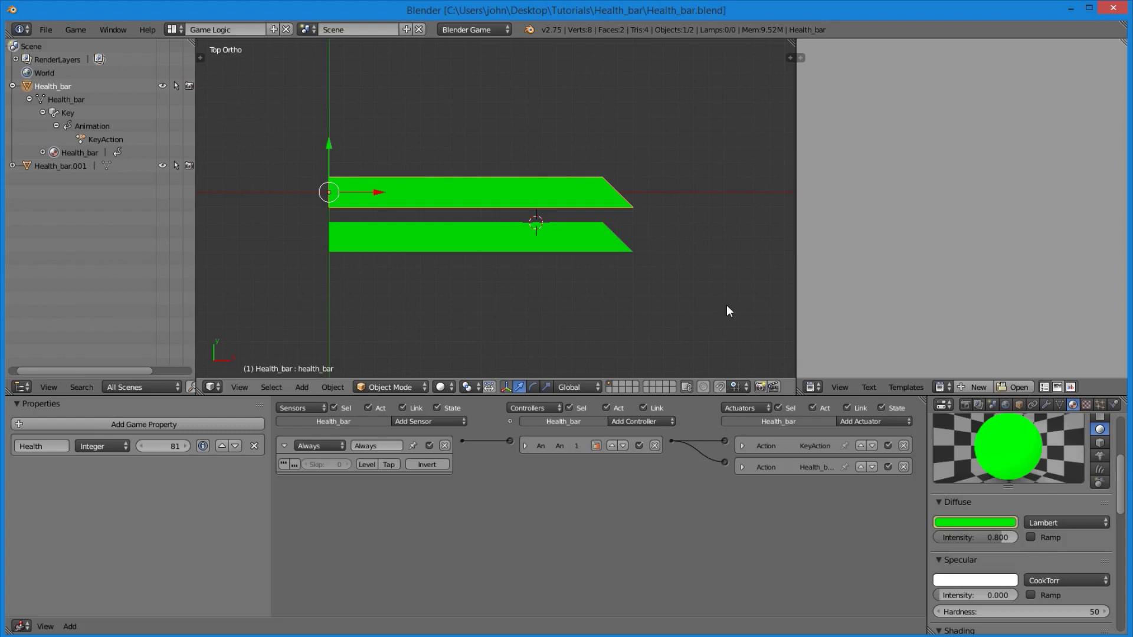
Test-run the finished health bar game, set the Health property to 10 and run it again
key(p)
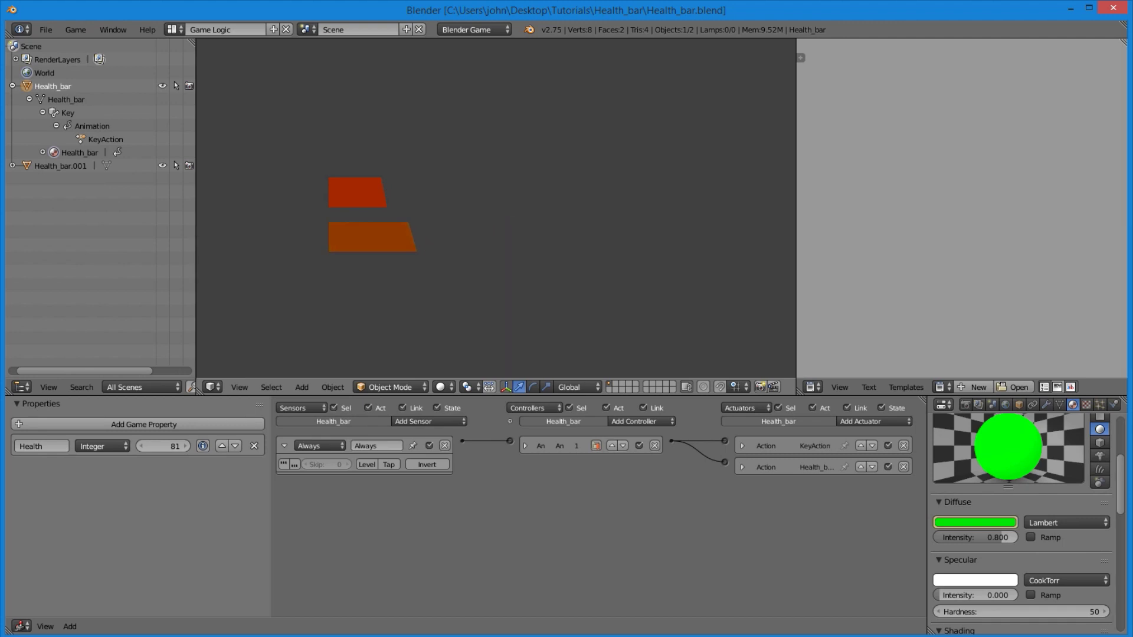
key(Escape)
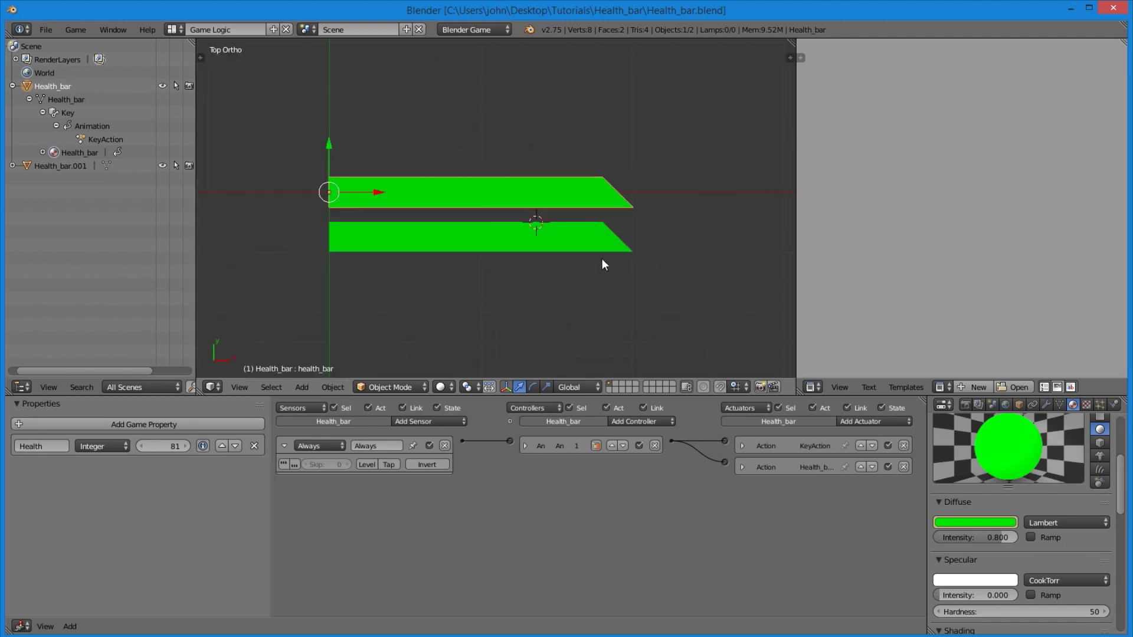
click(175, 444)
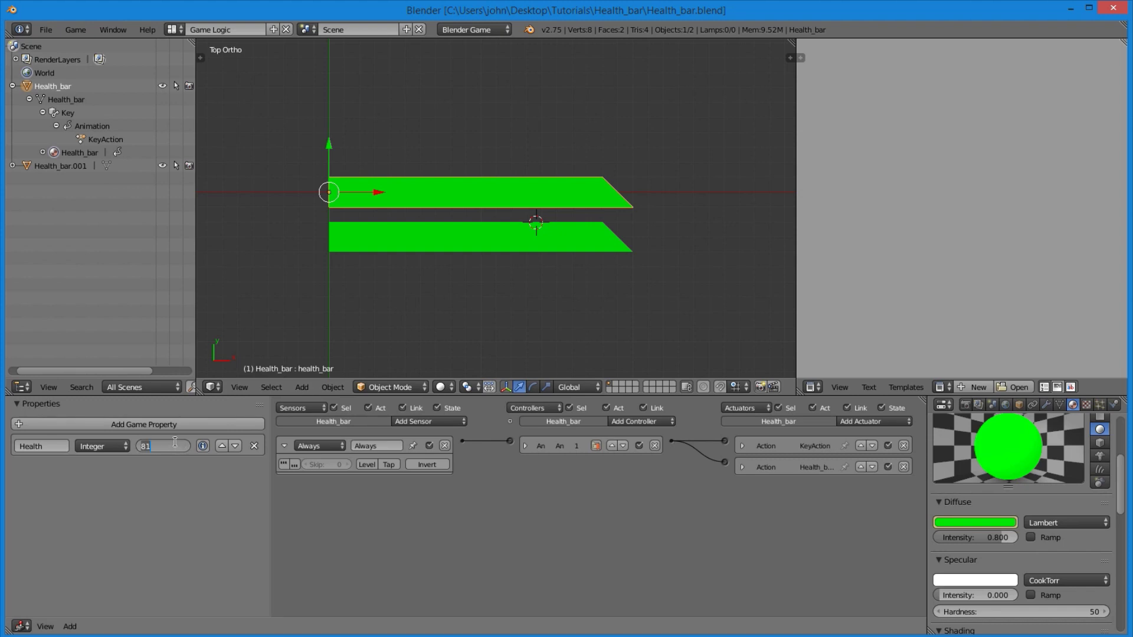
key(Return)
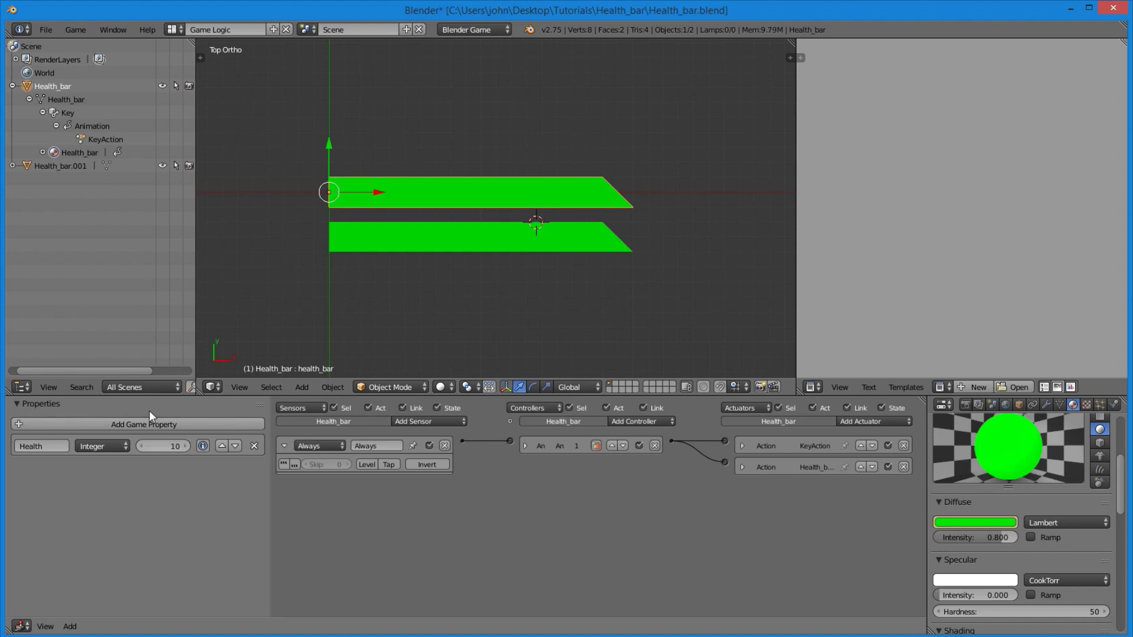
key(p)
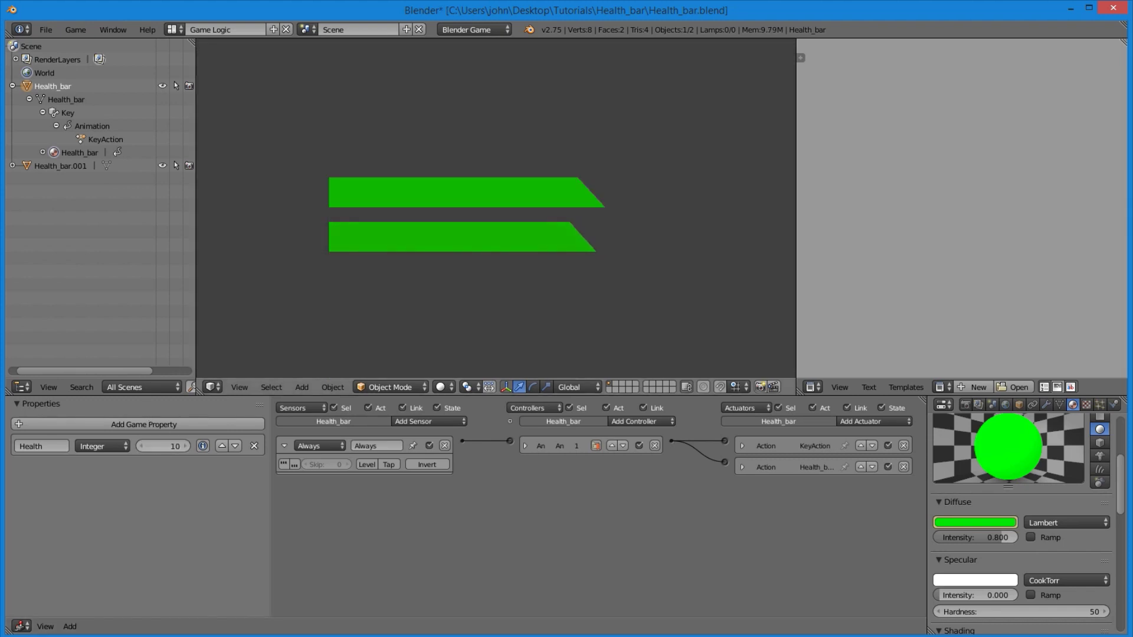
key(Escape)
Set the Health property to 99 and test-run the game
click(179, 448)
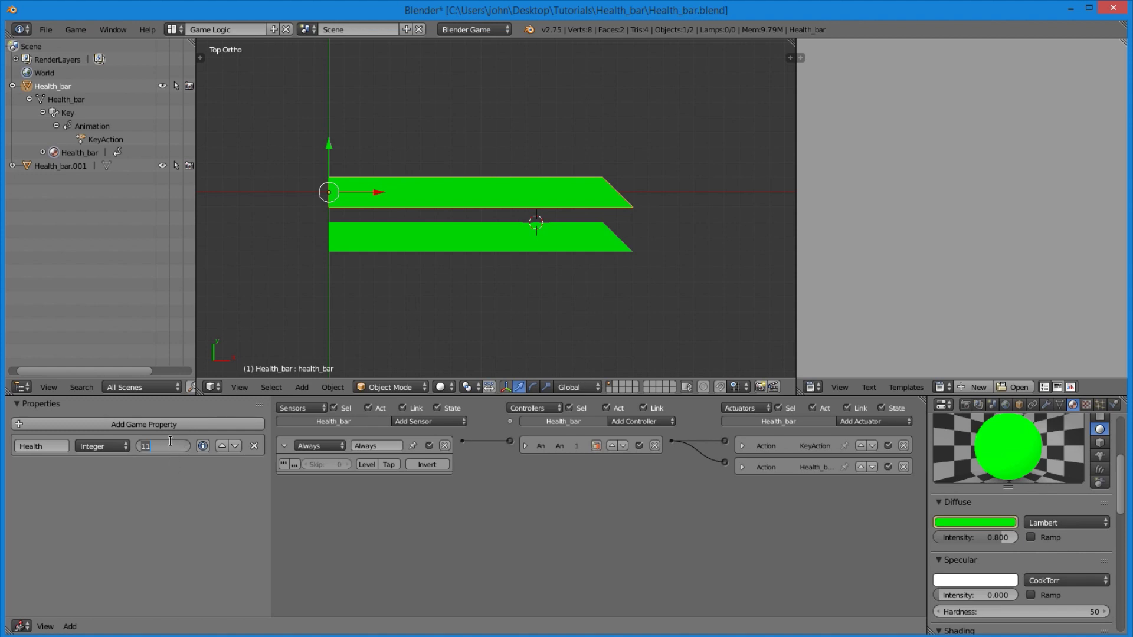
key(p)
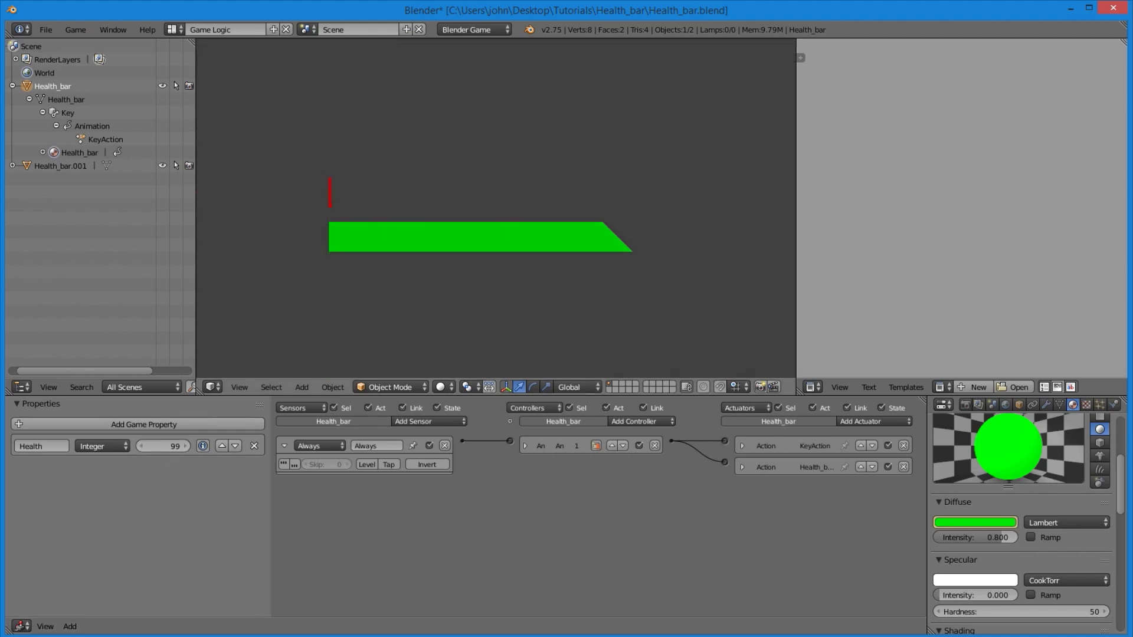
key(Escape)
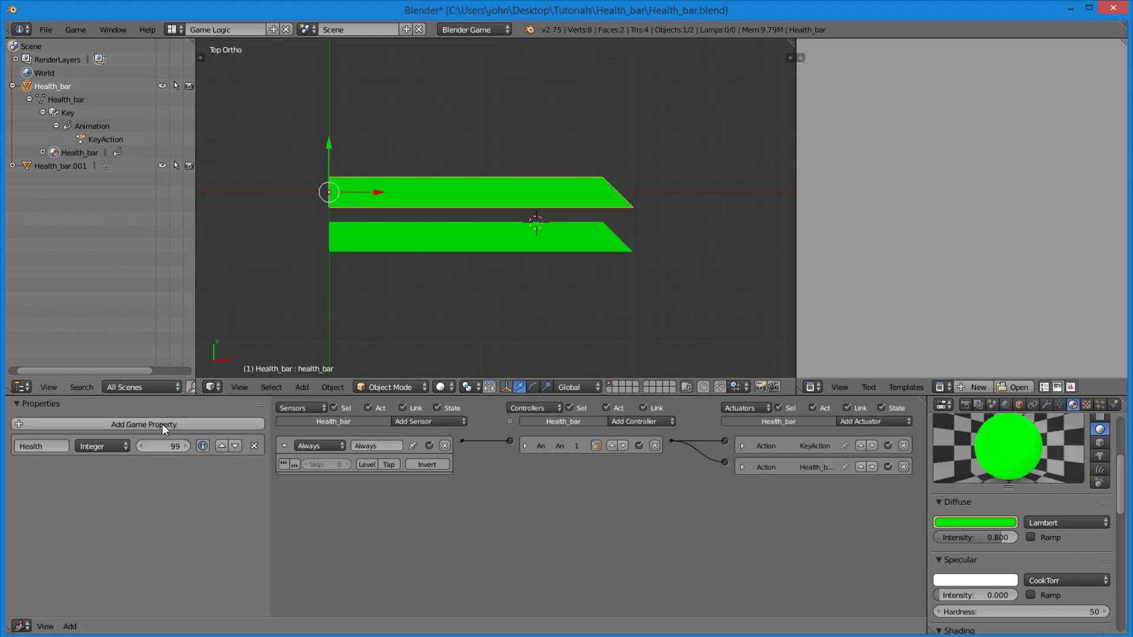
Set the Health property to 27 and test-run the game
drag(165, 446, 155, 446)
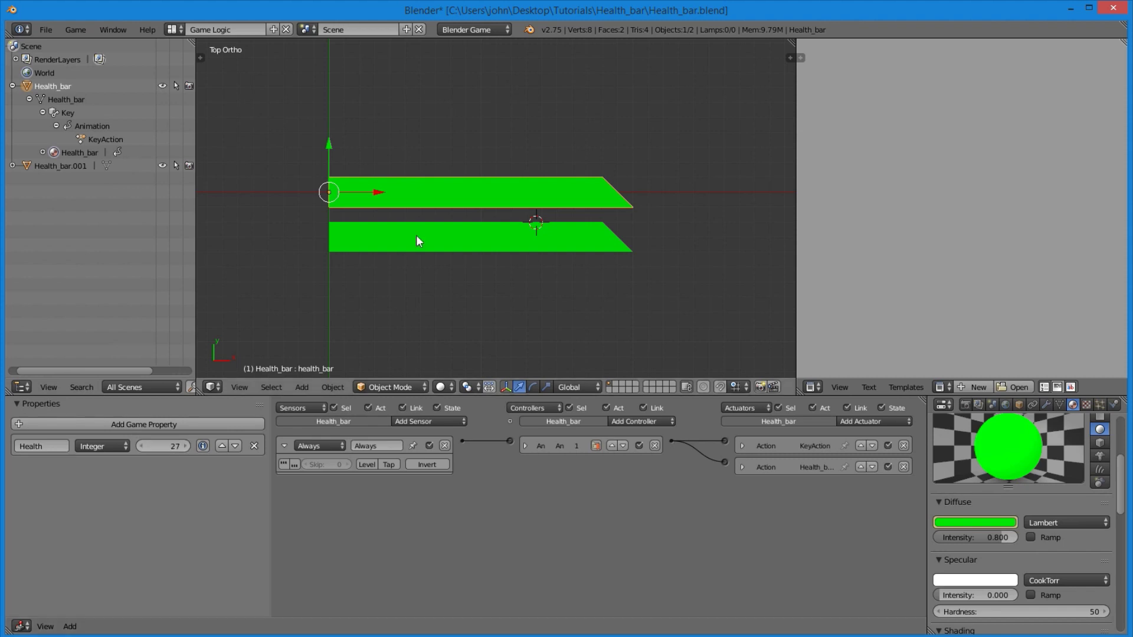
key(p)
key(Escape)
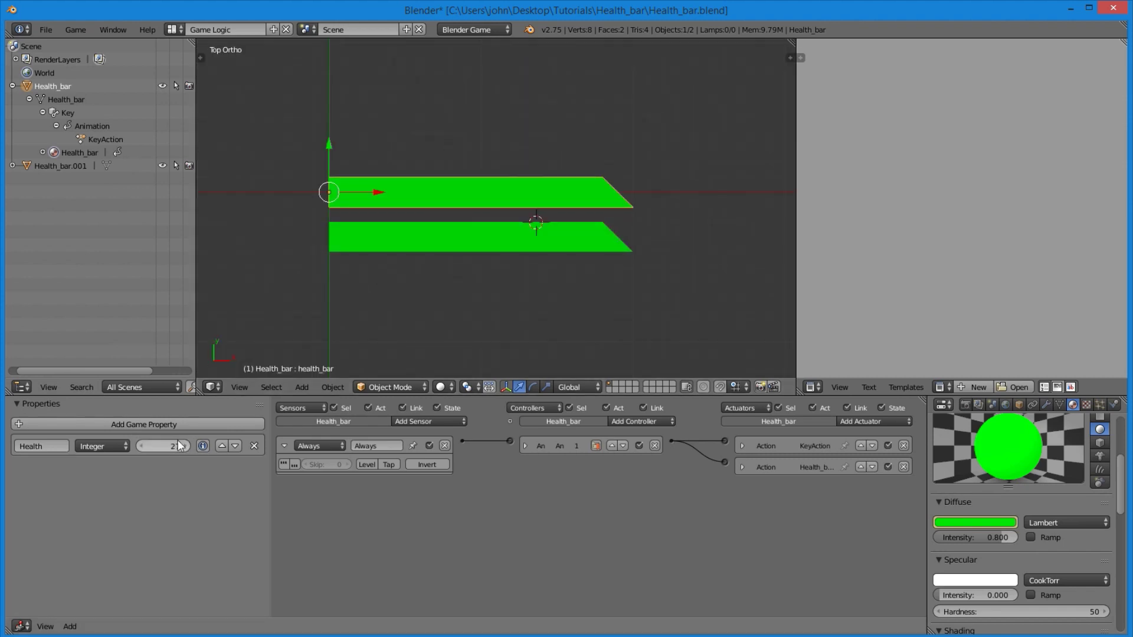
key(space)
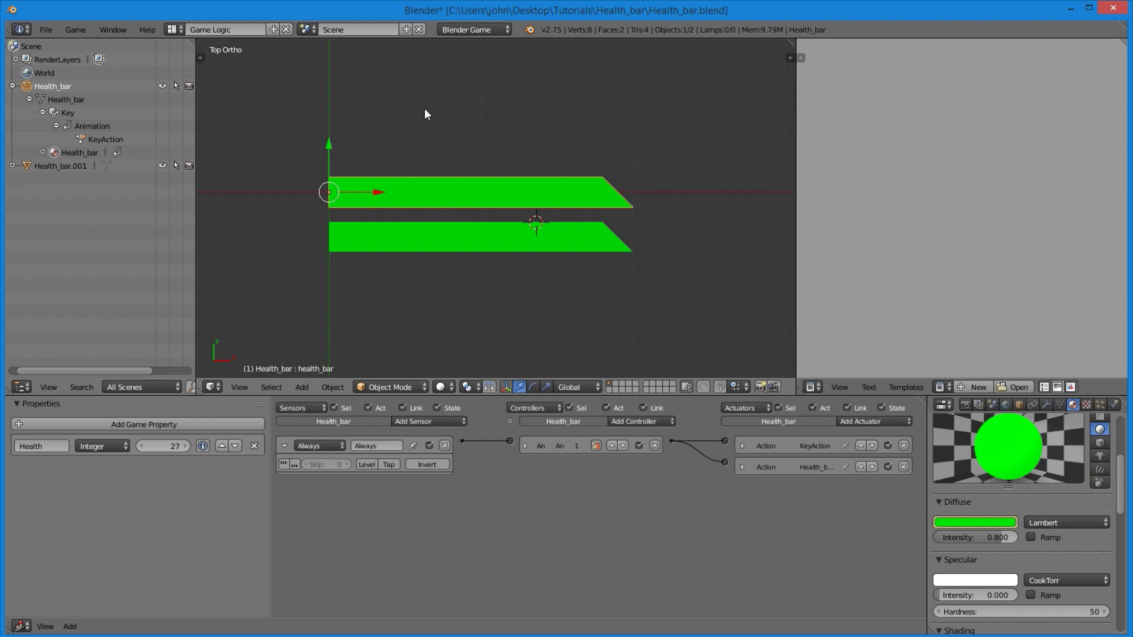
key(p)
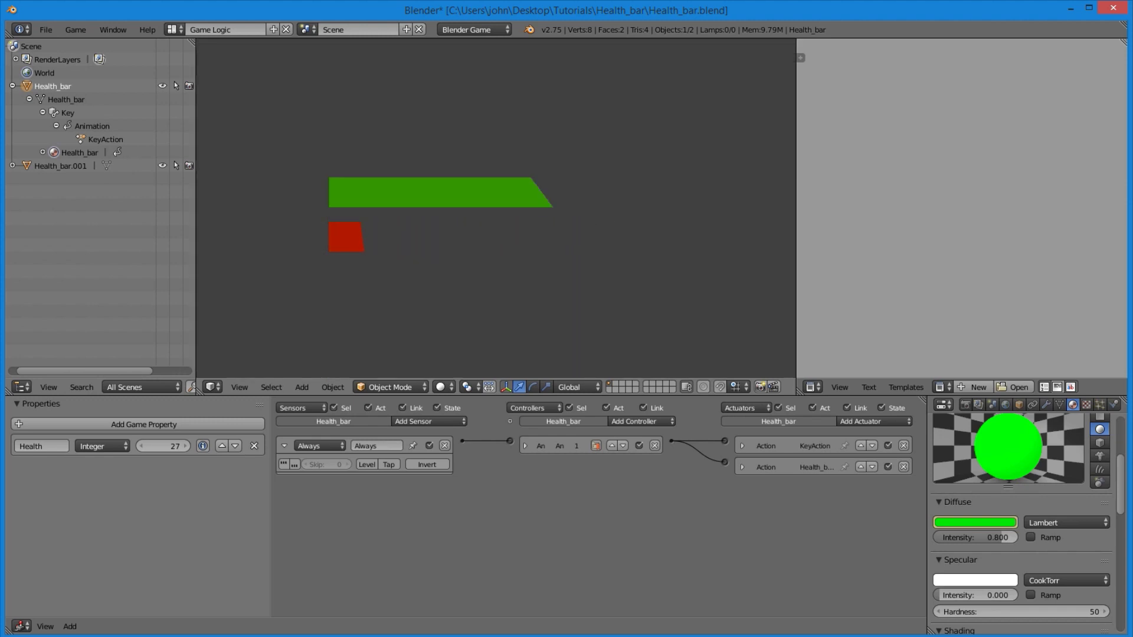
key(Escape)
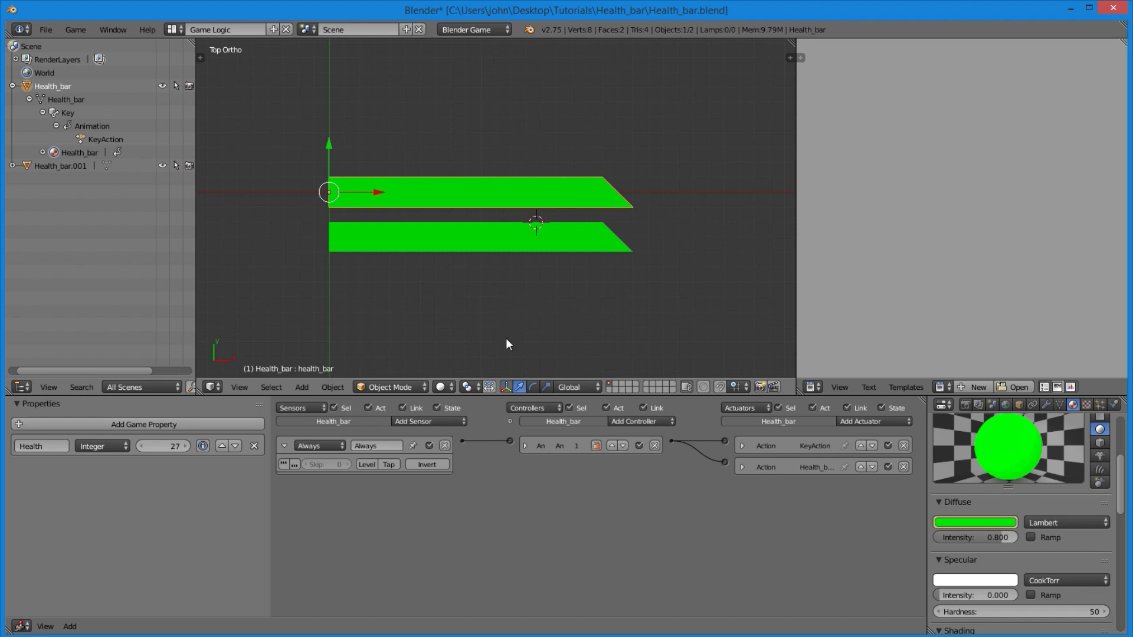
Deselect everything in the health bar file and switch to the other Blender window with the default scene
key(a)
click(389, 636)
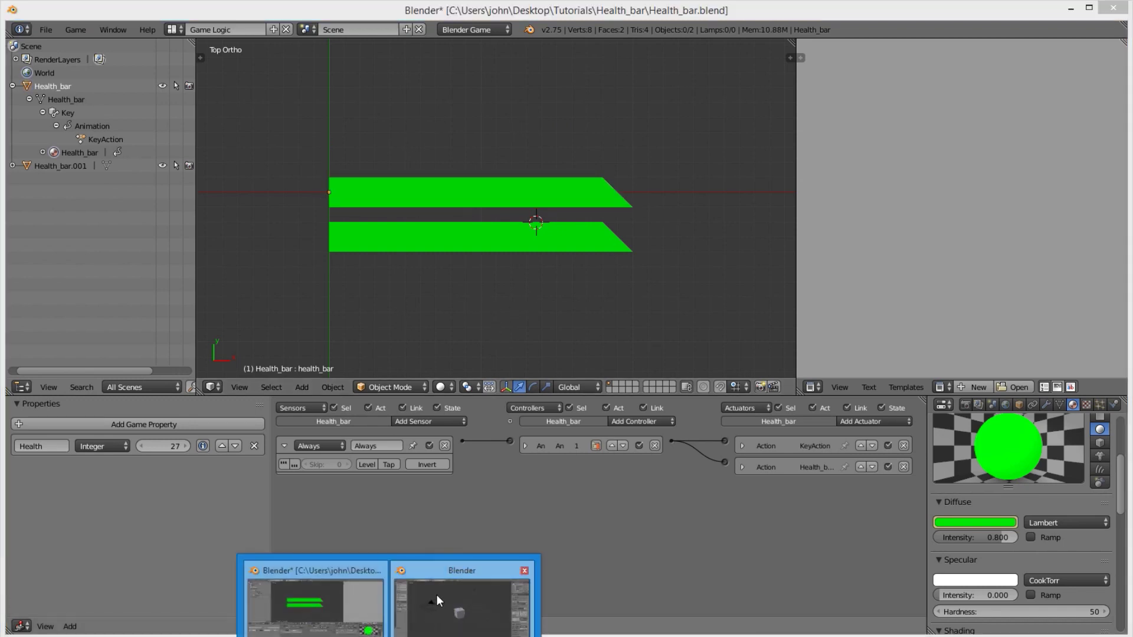
click(436, 593)
Delete the default cube and the lamp from the scene
middle_drag(446, 257, 716, 280)
key(Delete)
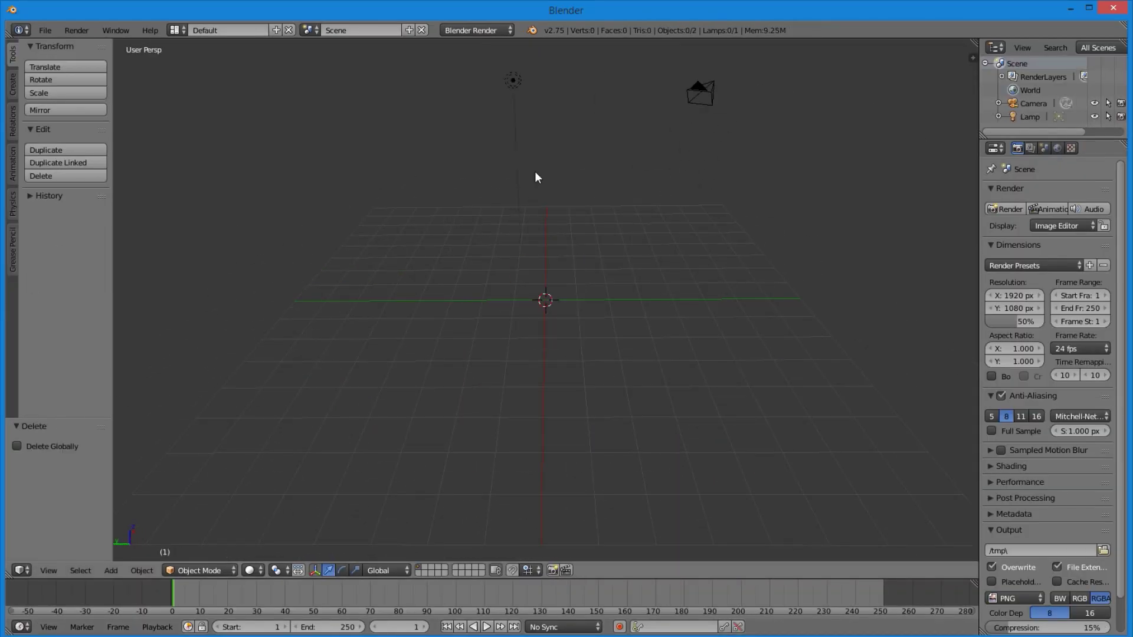
right_click(526, 86)
key(Delete)
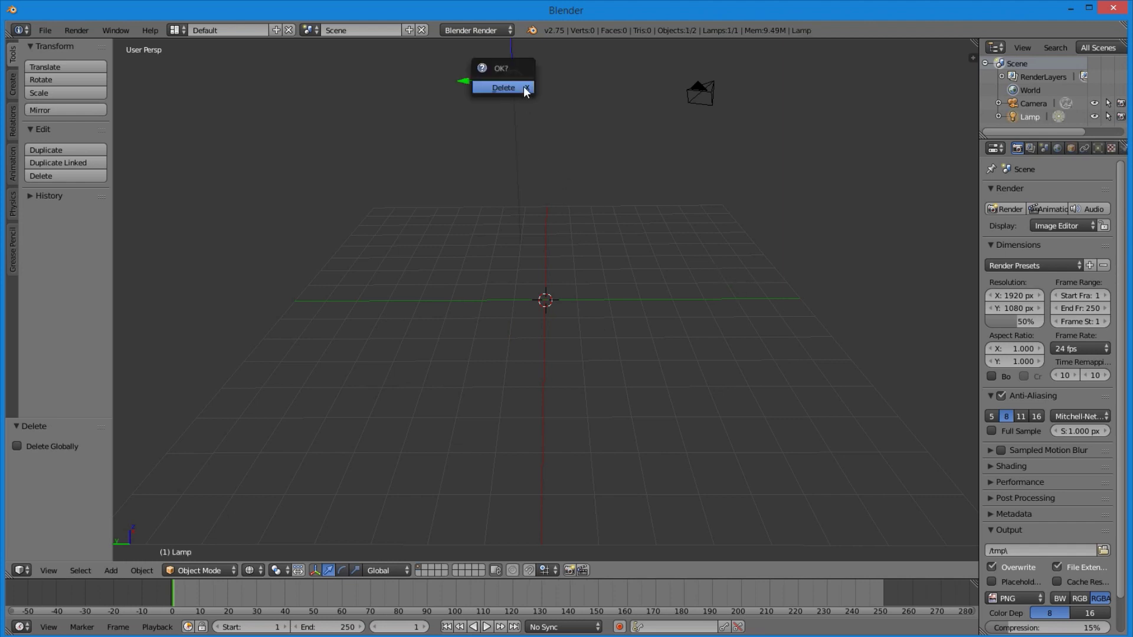
click(523, 86)
Add a plane at the centre of the scene and scale it by 6 along the Y axis
middle_drag(577, 85, 489, 312)
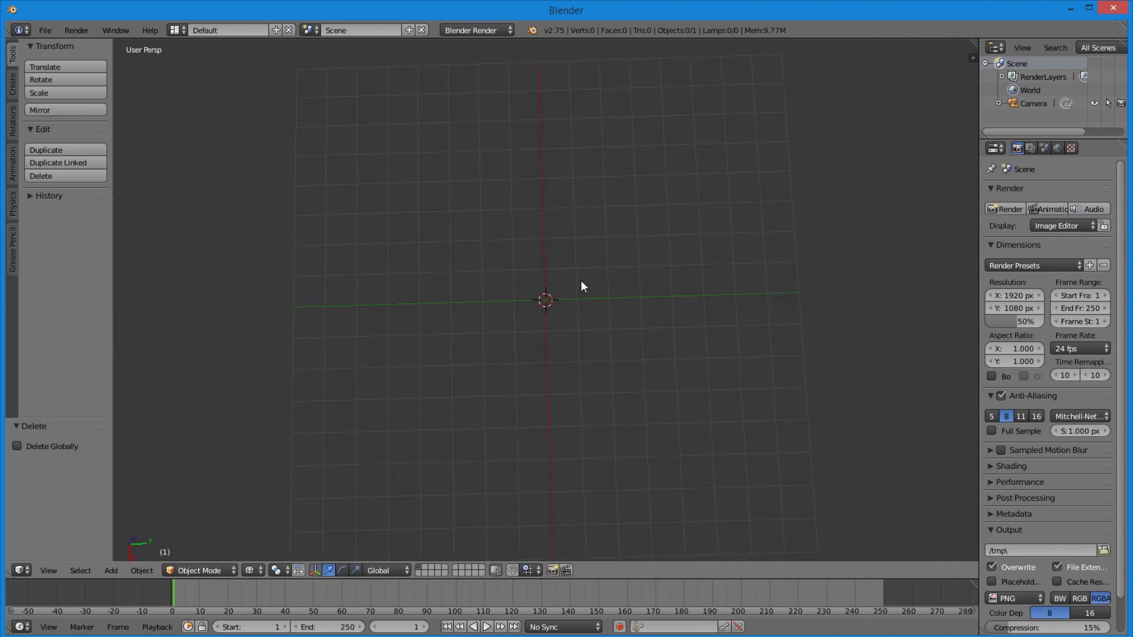
scroll(578, 278, up, 2)
key(shift+a)
click(649, 262)
key(s)
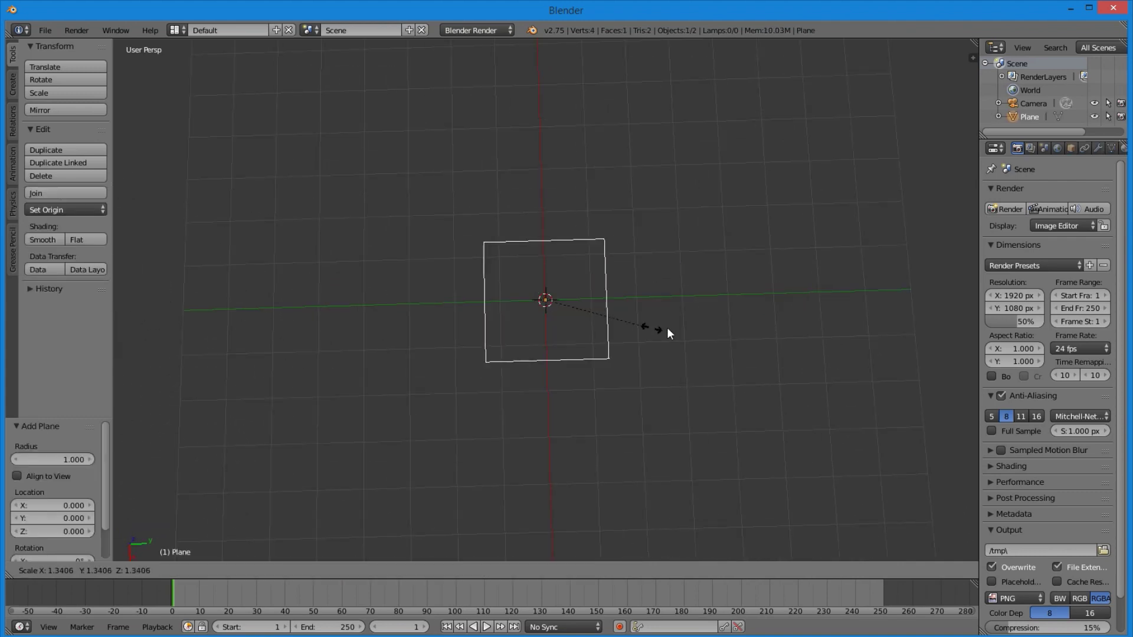
key(x)
key(y)
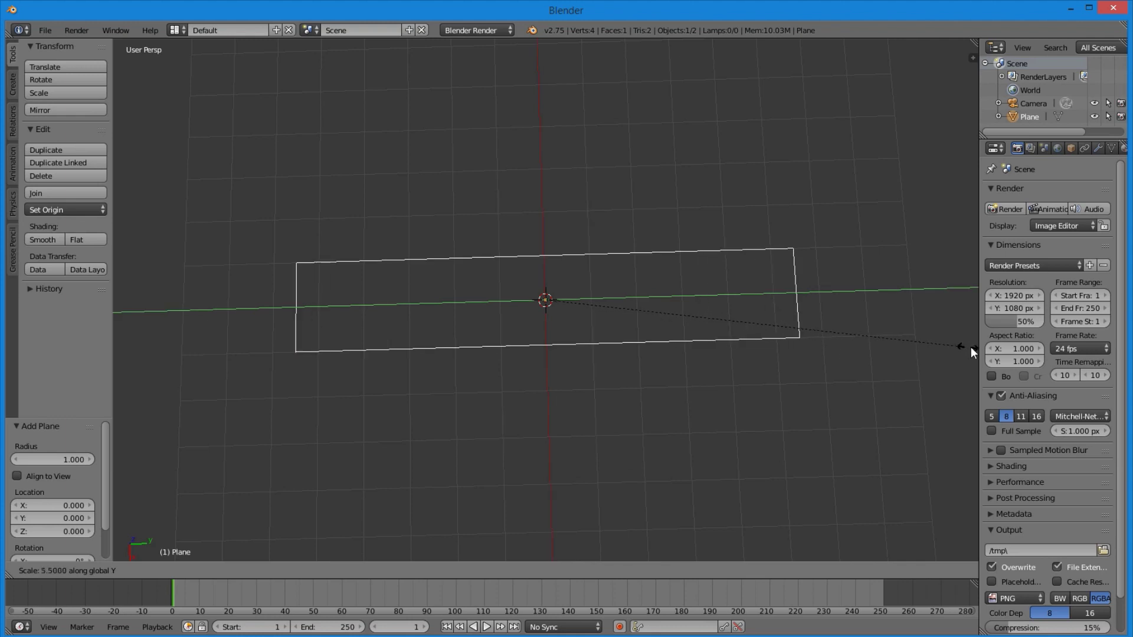
click(138, 357)
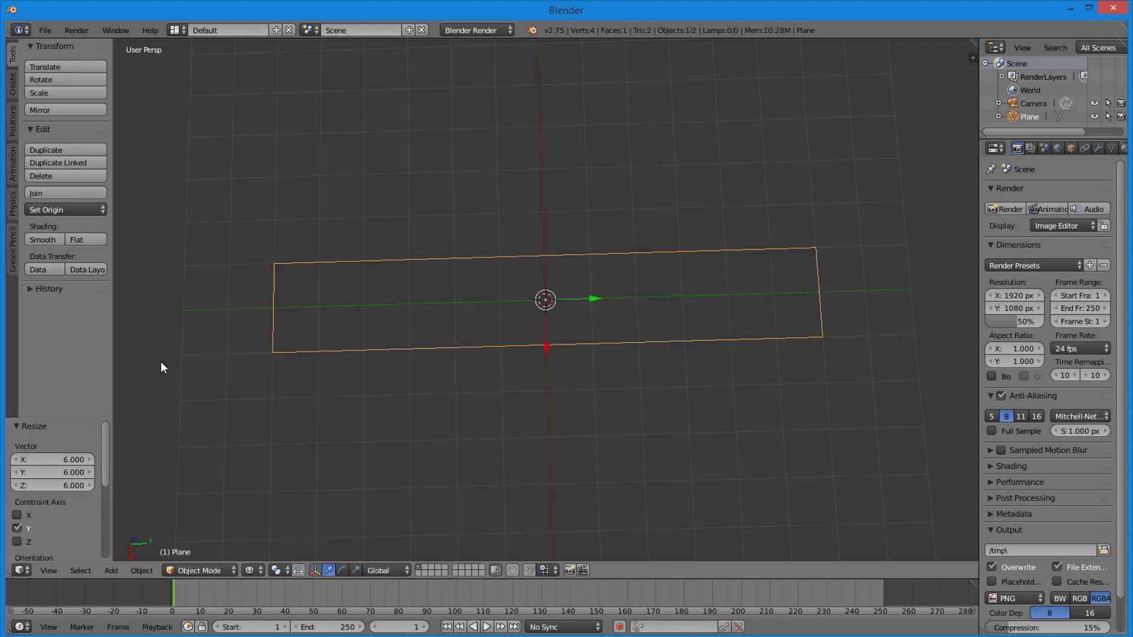
Set the viewport shading to Texture and its material mode to GLSL
click(252, 571)
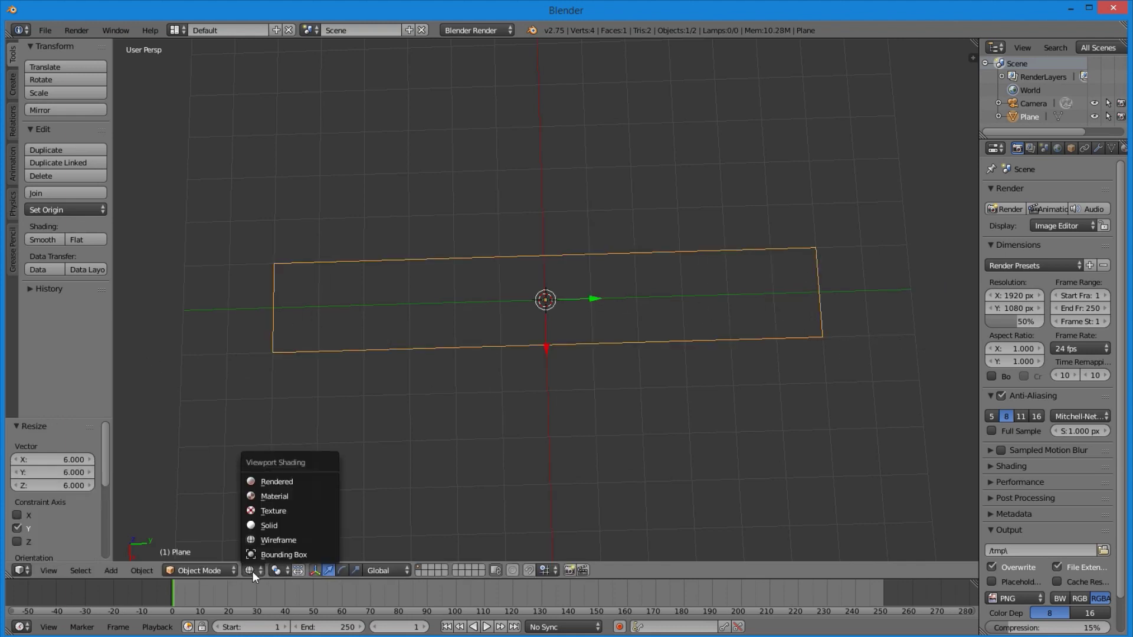
click(288, 511)
mouse_move(296, 531)
middle_down()
mouse_move(435, 422)
mouse_move(420, 384)
middle_up()
key(n)
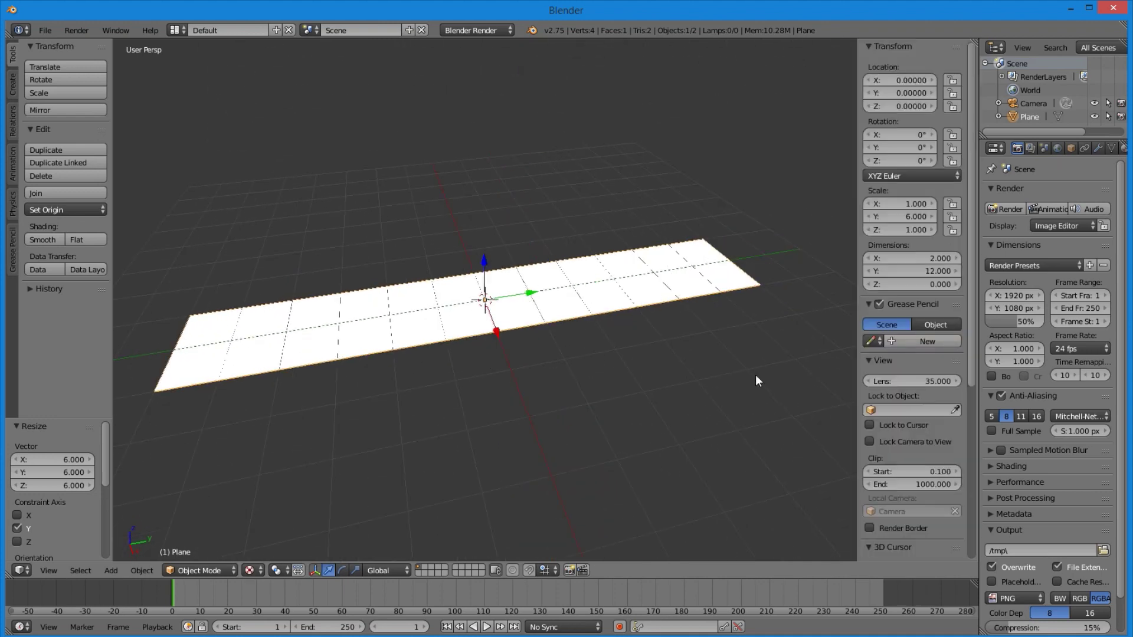
scroll(949, 440, down, 10)
click(915, 443)
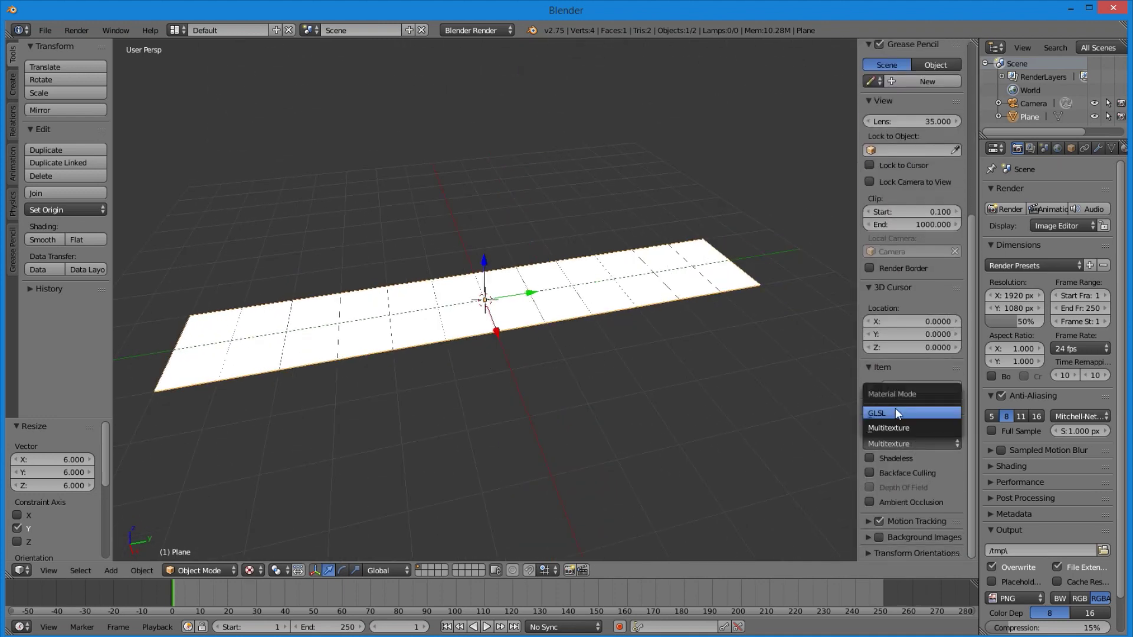
click(894, 413)
key(n)
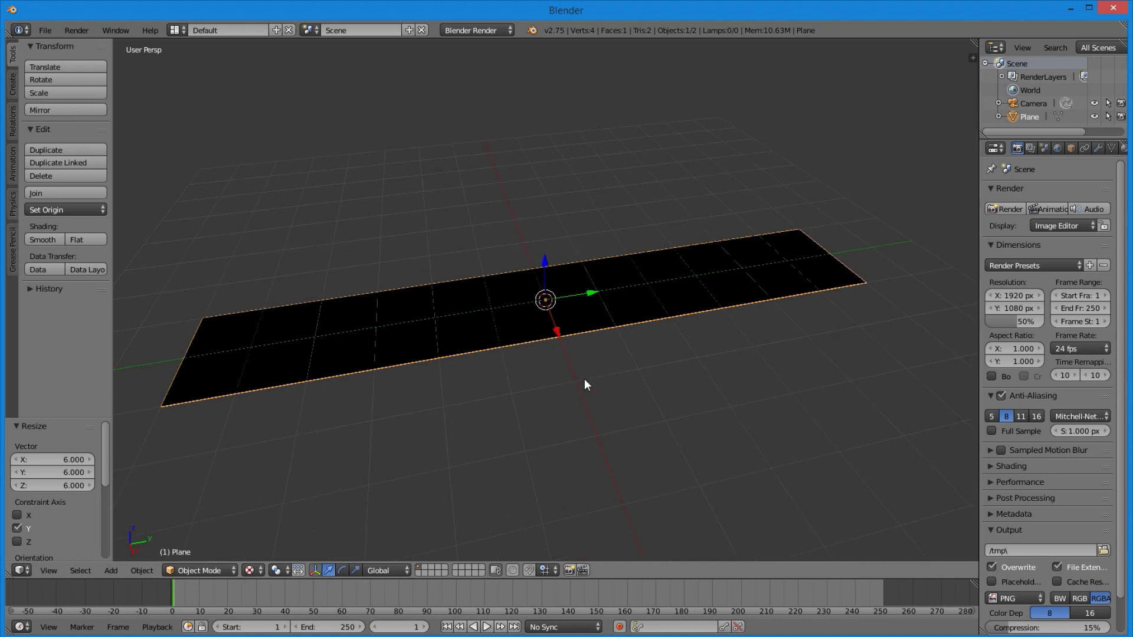
Raise the plane about 0.096 along the Z axis
key(a)
right_click(581, 313)
key(g)
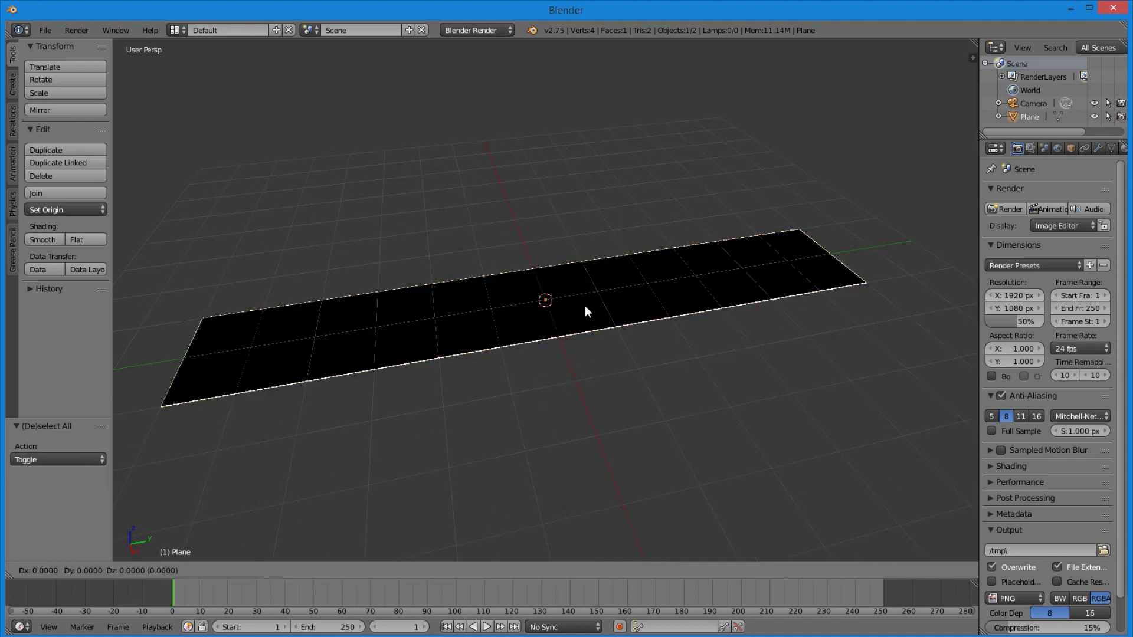
key(z)
click(586, 302)
Set the render engine to Blender Game, hide the tool shelf and clear the selection
click(495, 32)
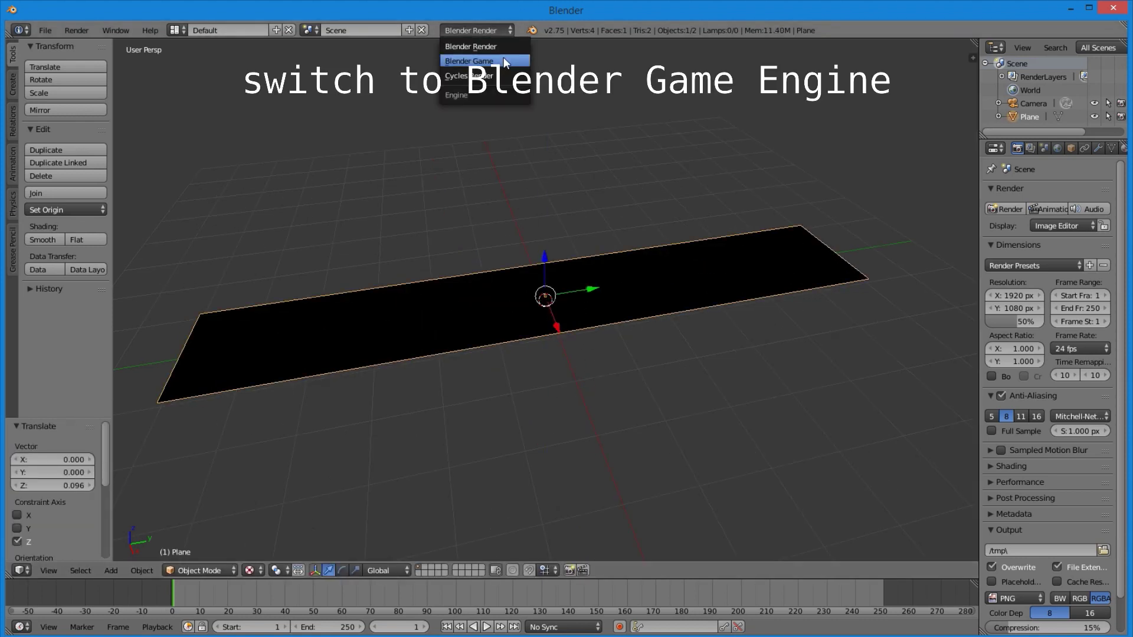
click(504, 59)
key(t)
scroll(678, 295, down, 3)
key(a)
middle_drag(675, 315, 554, 340)
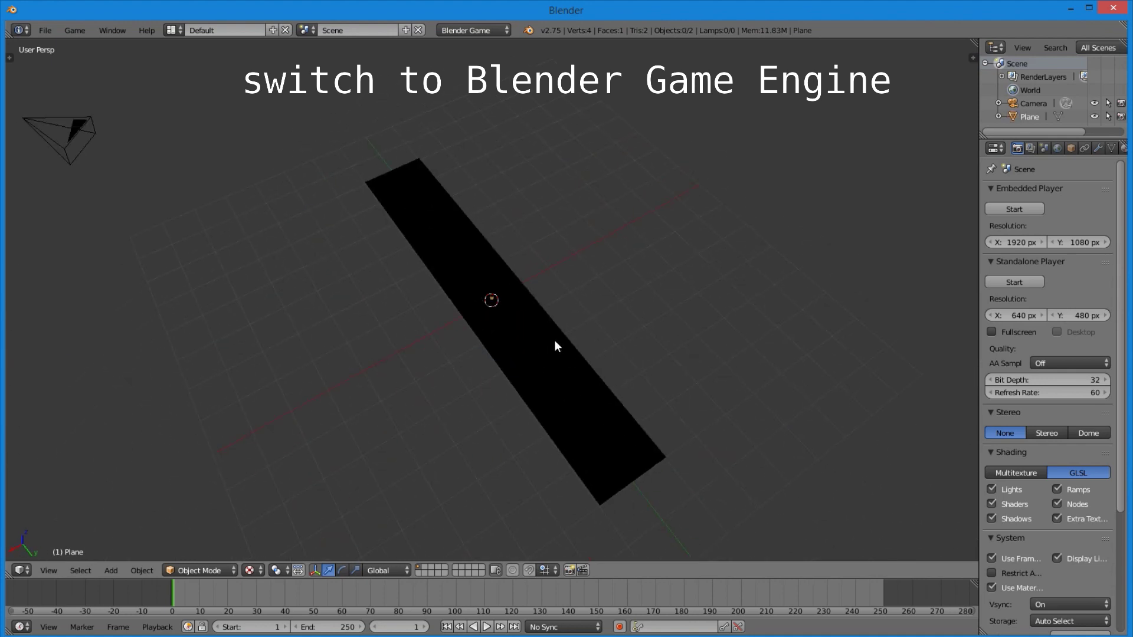
In top view, rotate the plane so its long side runs along the X axis
right_click(554, 340)
click(48, 571)
click(64, 509)
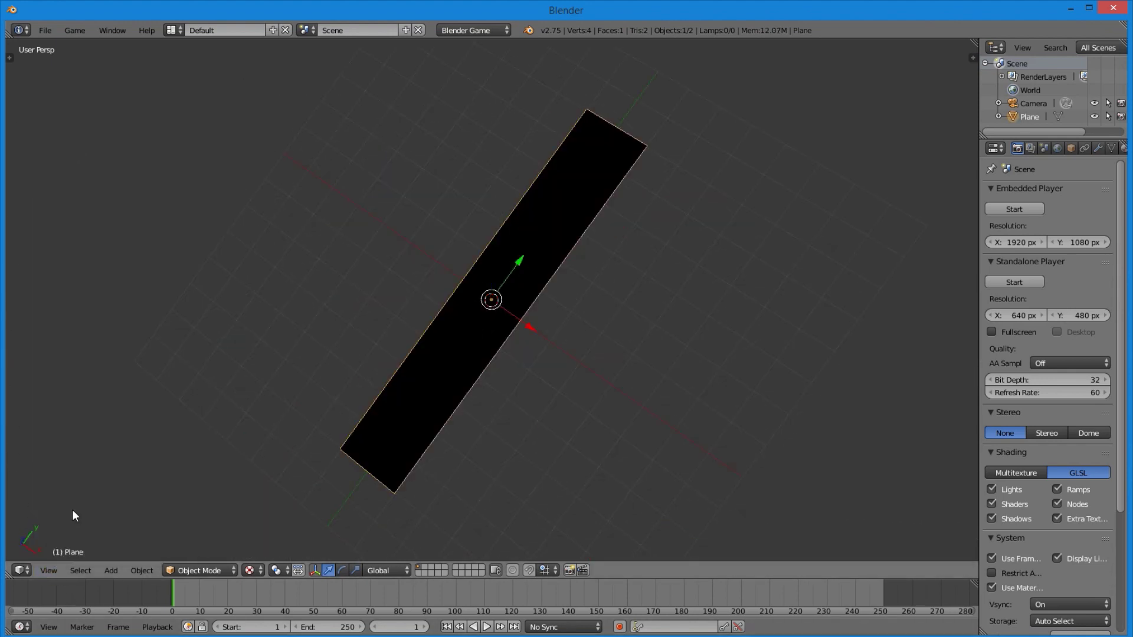
key(r)
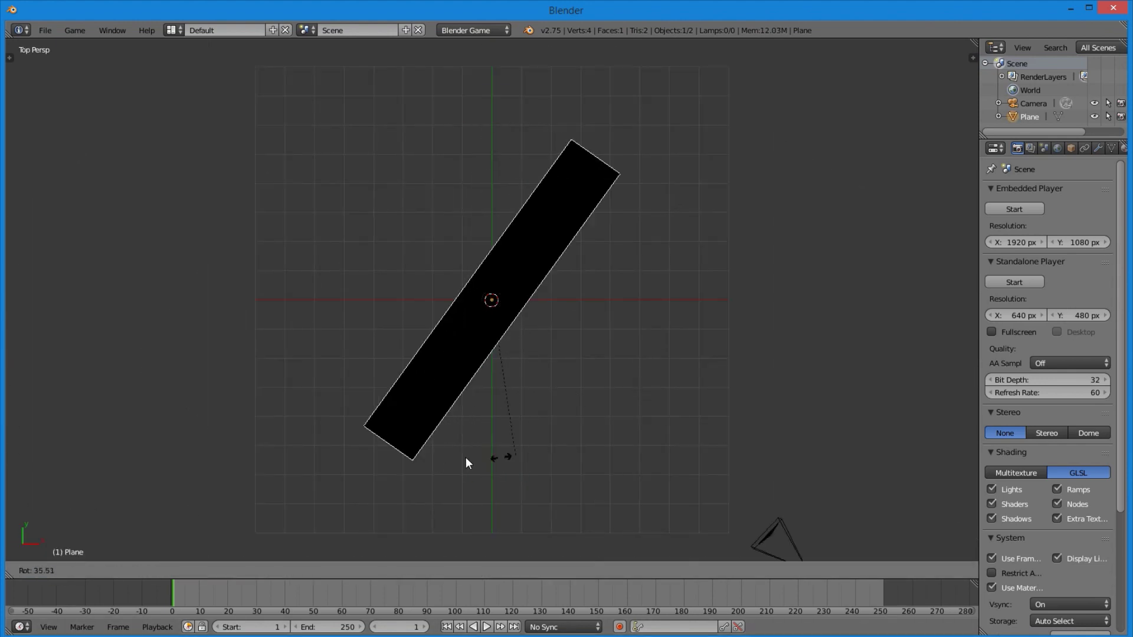
click(369, 417)
Apply the rotated plane's object transforms
key(ctrl+a)
click(416, 394)
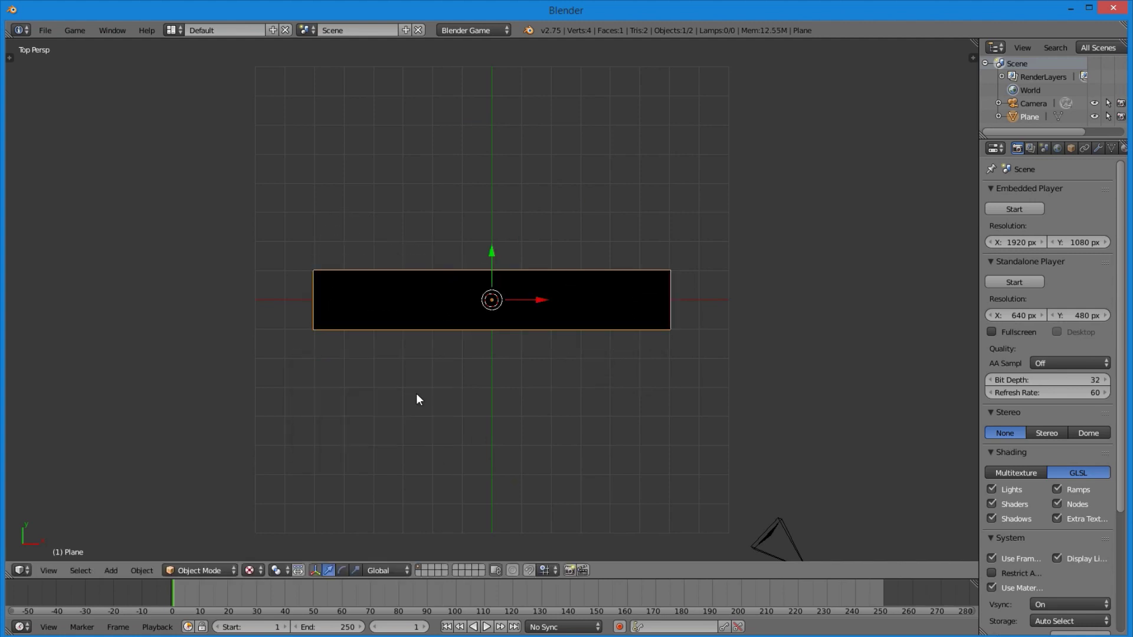
key(ctrl+a)
click(416, 408)
Add a base shape key to the plane, widen the properties area and enter Edit Mode
scroll(590, 313, up, 2)
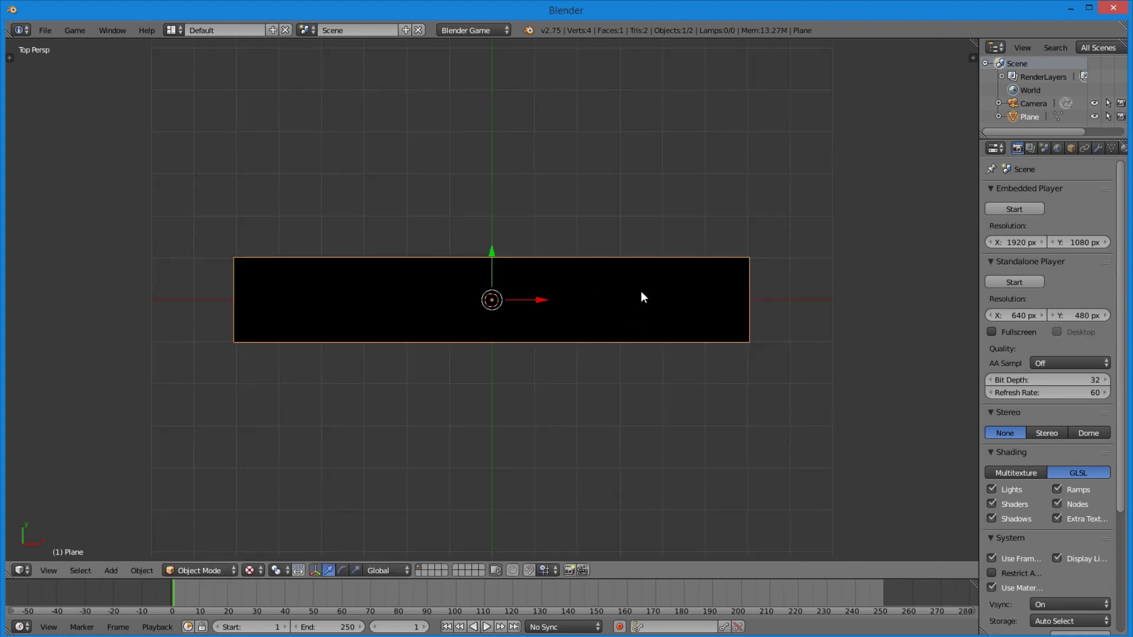
click(1112, 149)
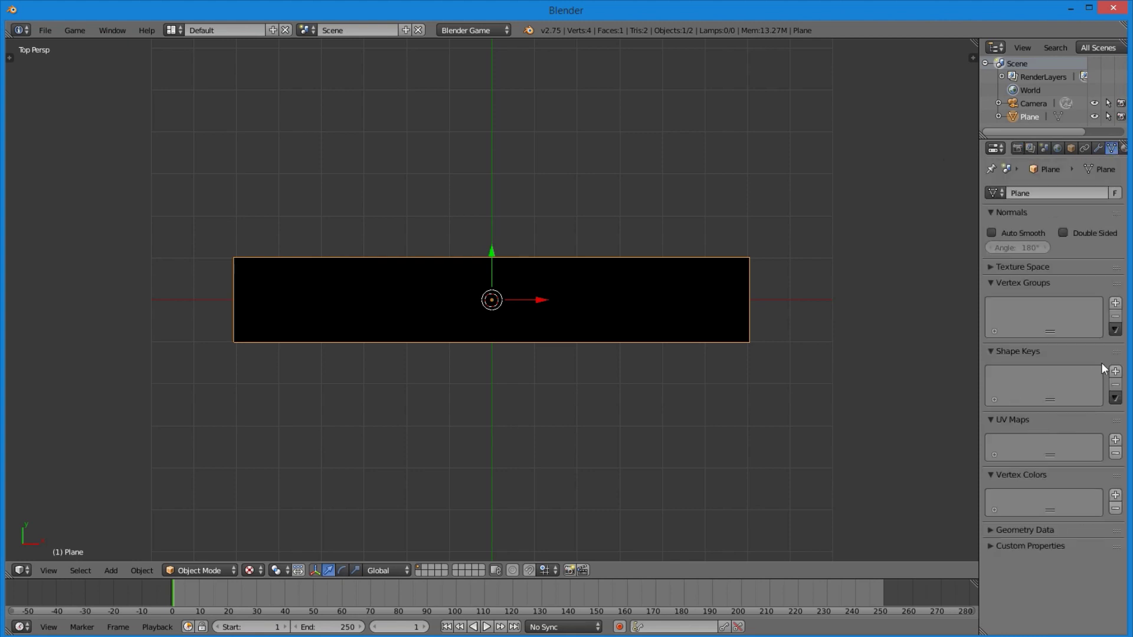
click(1115, 372)
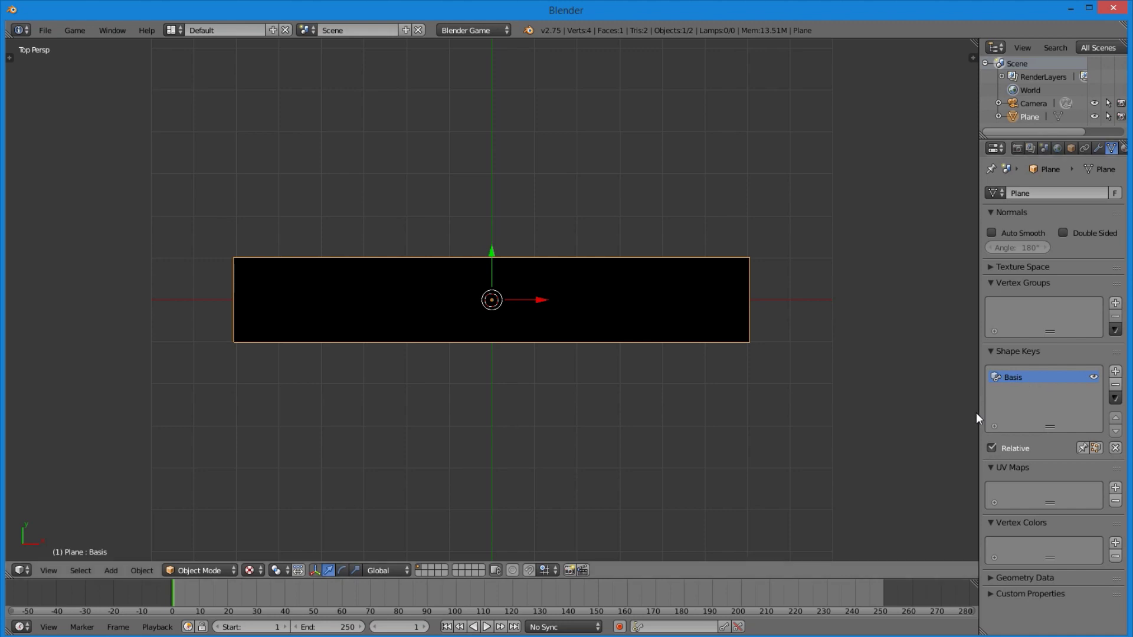
drag(978, 413, 932, 413)
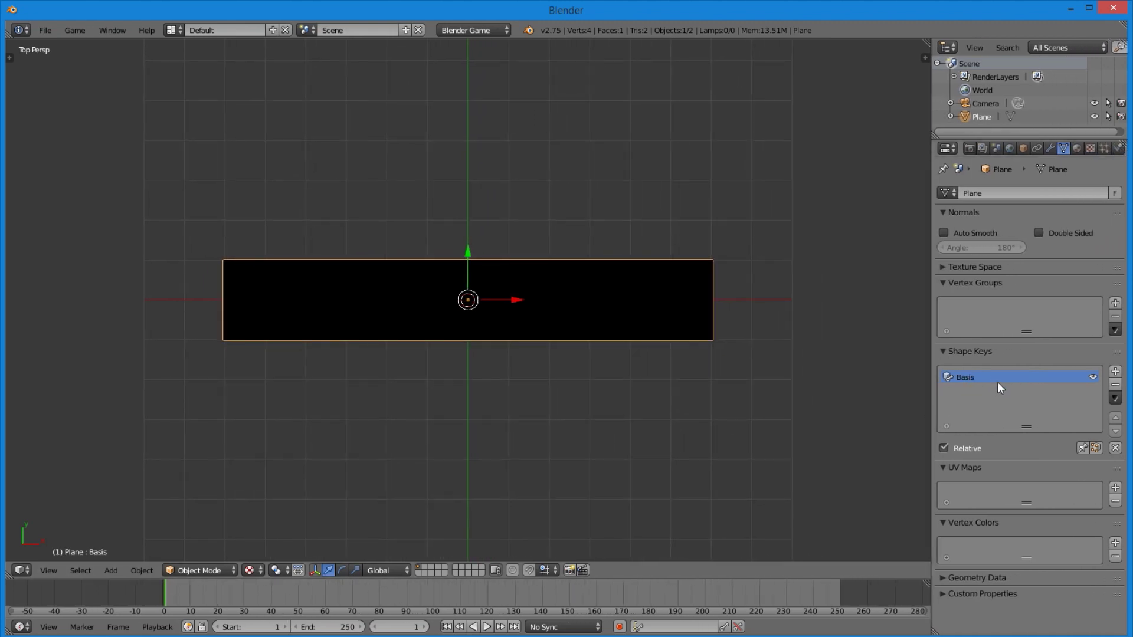
key(Tab)
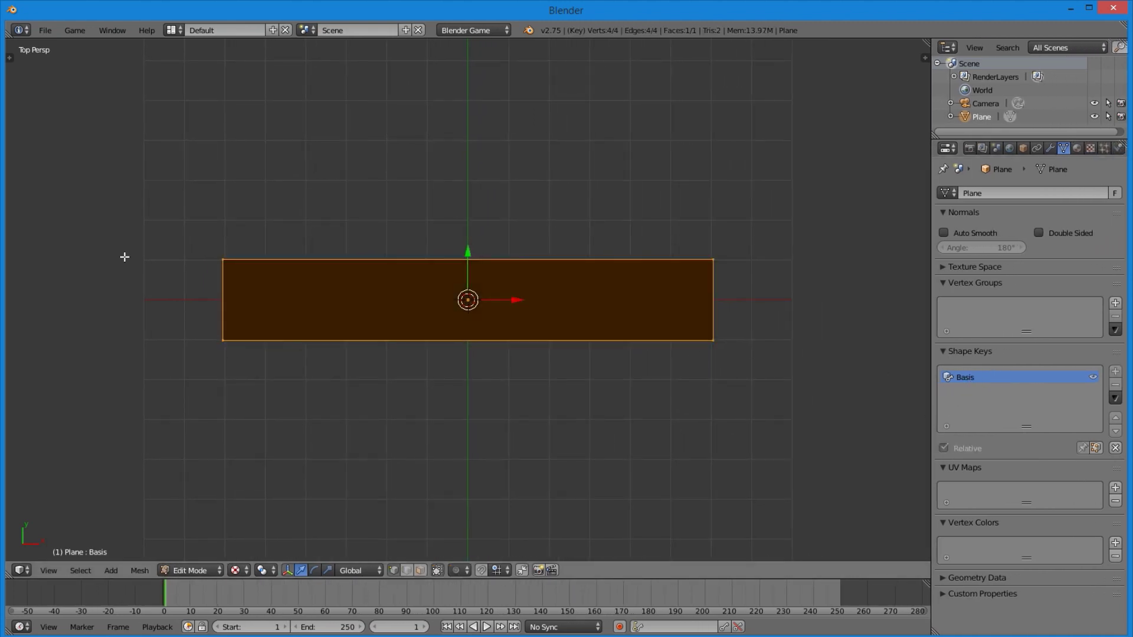
Add a second shape key, Key 1, to the plane and enter Edit Mode with no vertices selected
key(a)
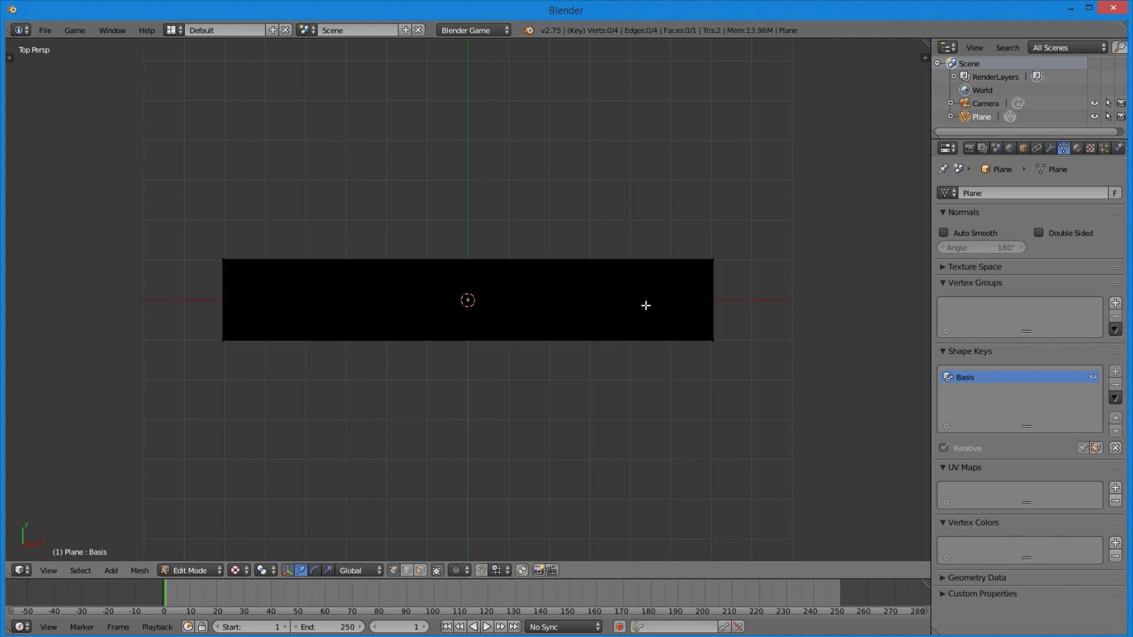
key(Tab)
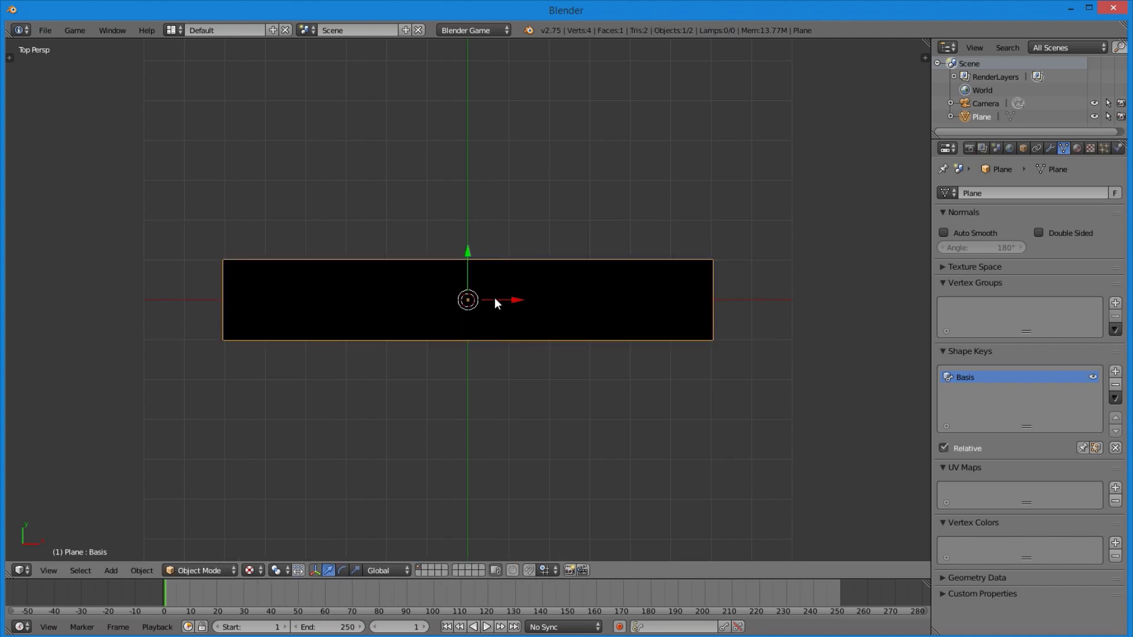
click(1115, 371)
key(Tab)
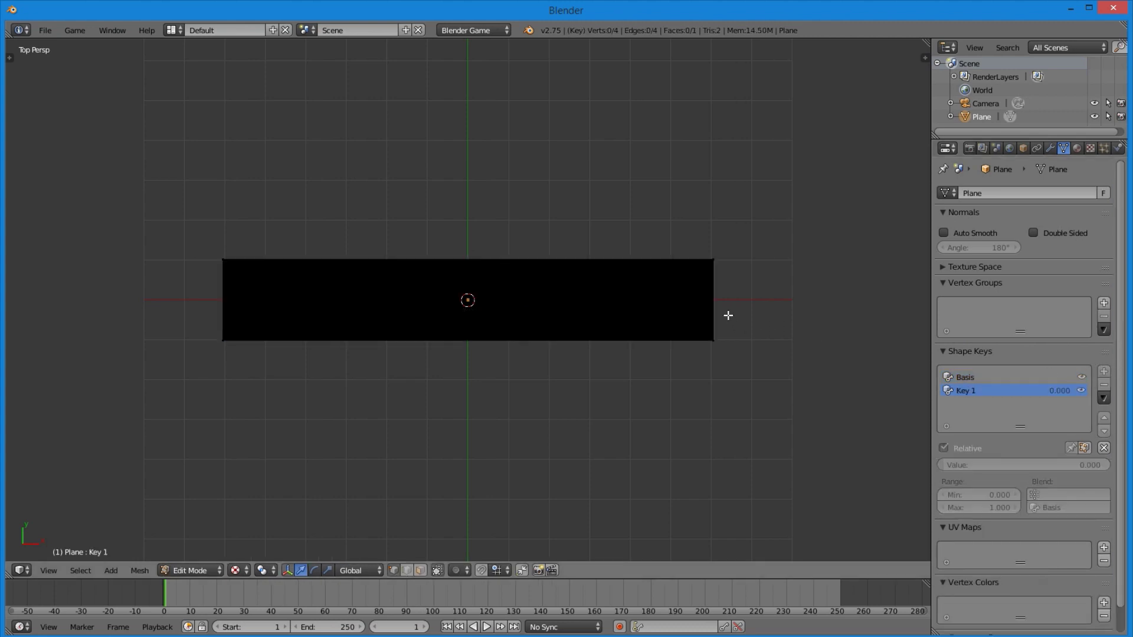
In Key 1, move the plane's two right-end vertices along X onto its left edge, then return to Object Mode with the value at 0
right_click(720, 263)
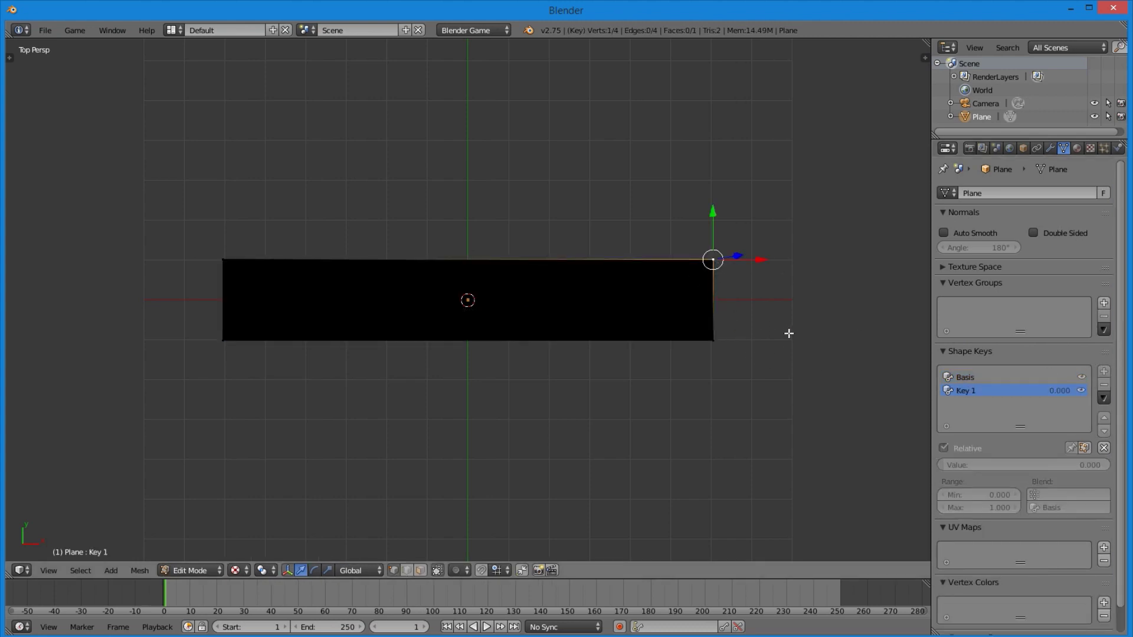
drag(758, 261, 680, 264)
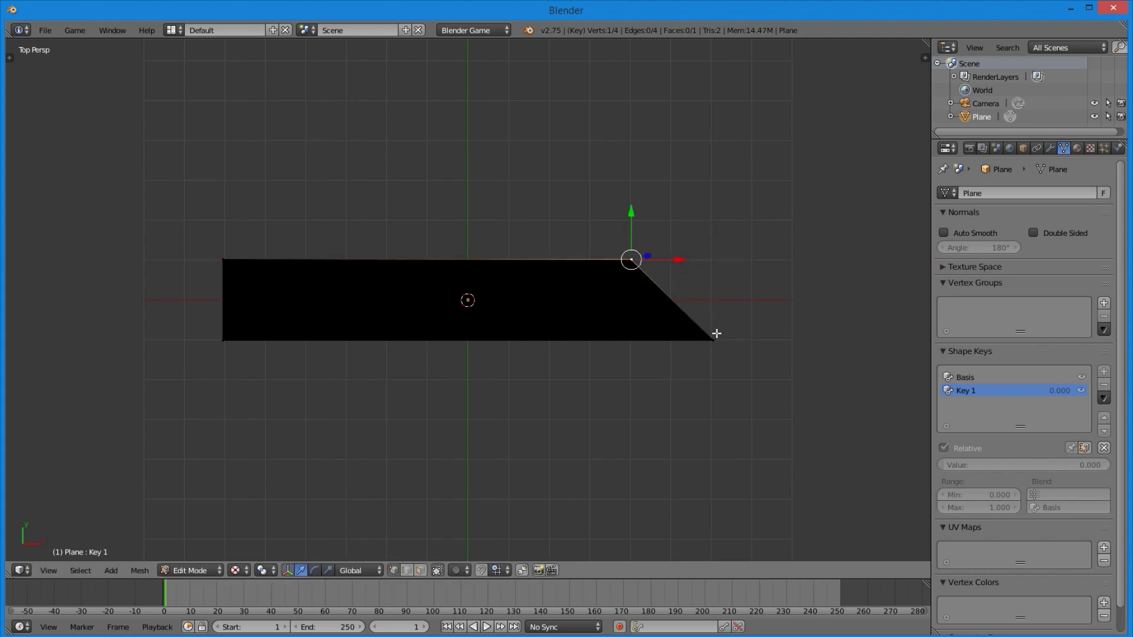
right_click(715, 339)
drag(748, 338, 678, 339)
shift+right_click(635, 247)
drag(684, 297, 283, 313)
key(Tab)
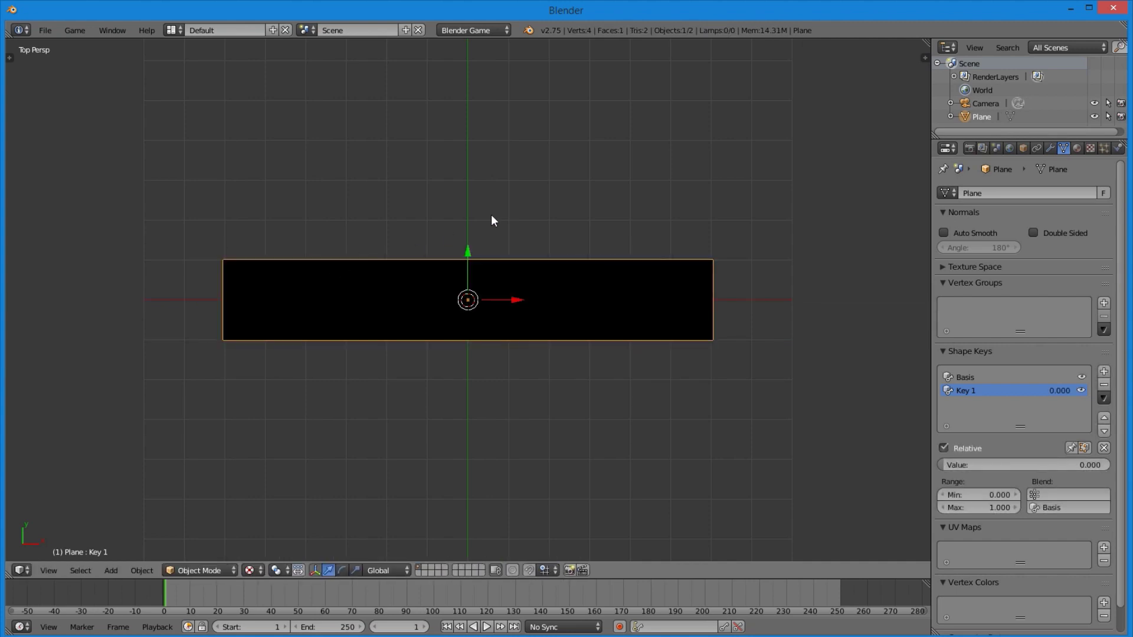
mouse_move(959, 465)
mouse_down()
mouse_move(1097, 464)
mouse_move(940, 464)
mouse_up()
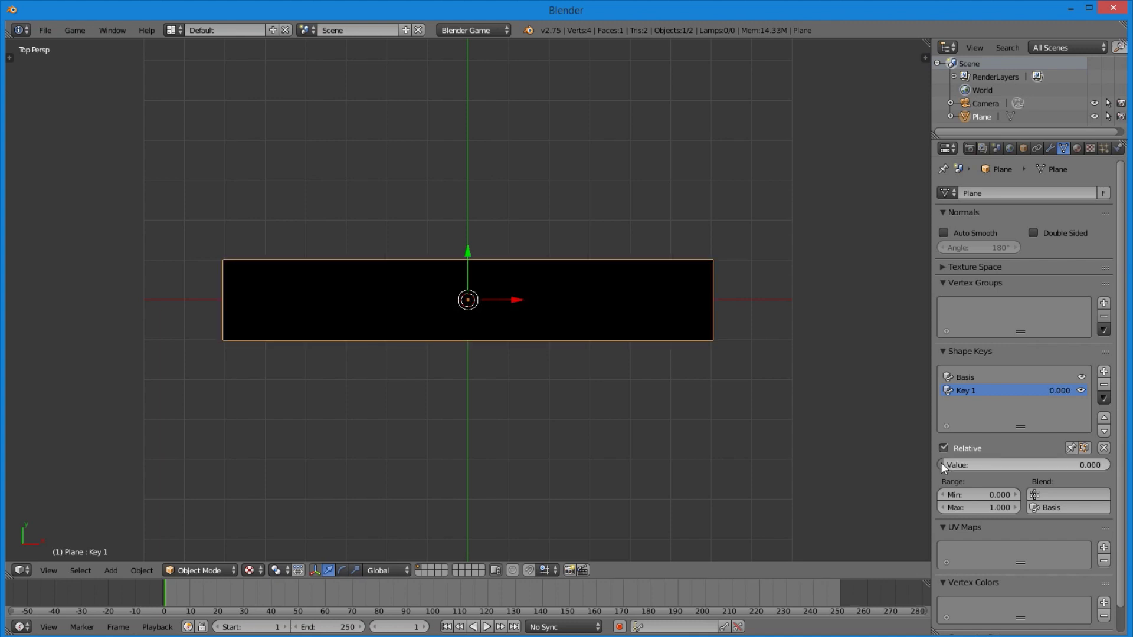
In the Basis shape key, move the upper-right vertex about two grid squares inward along X to slant the bar's end
click(987, 377)
key(Tab)
right_click(713, 259)
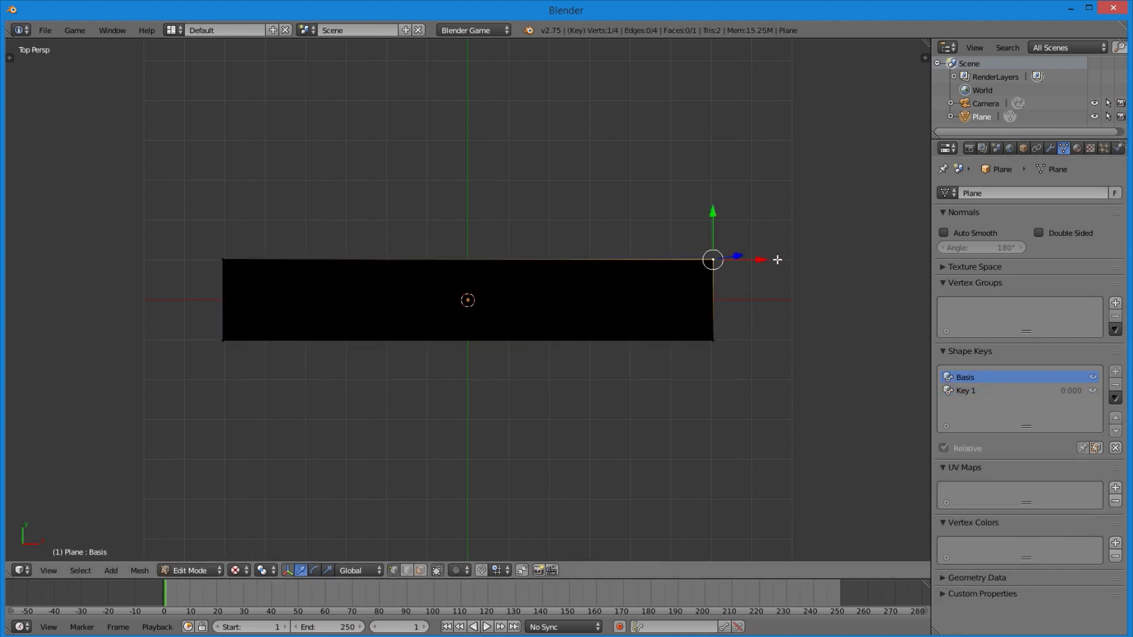
key(g)
key(x)
click(704, 260)
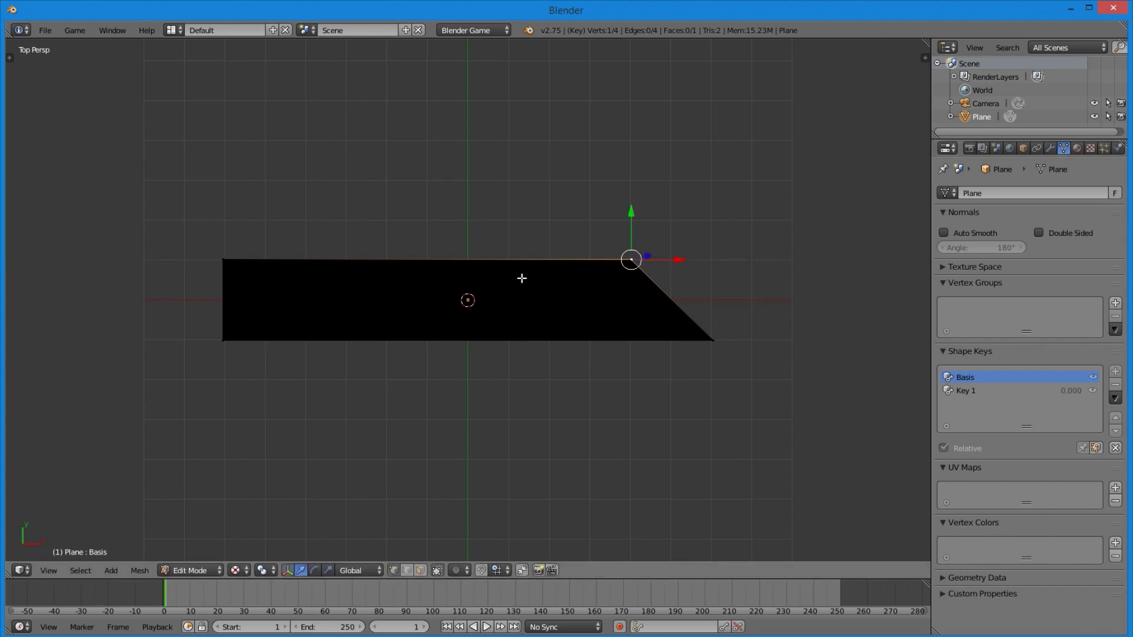
key(Tab)
In Key 1, move the overshooting upper vertex back onto the left edge, then try the key's value and return it to 0
click(988, 390)
mouse_move(1009, 467)
mouse_down()
mouse_move(1091, 466)
mouse_move(1009, 466)
mouse_up()
key(Tab)
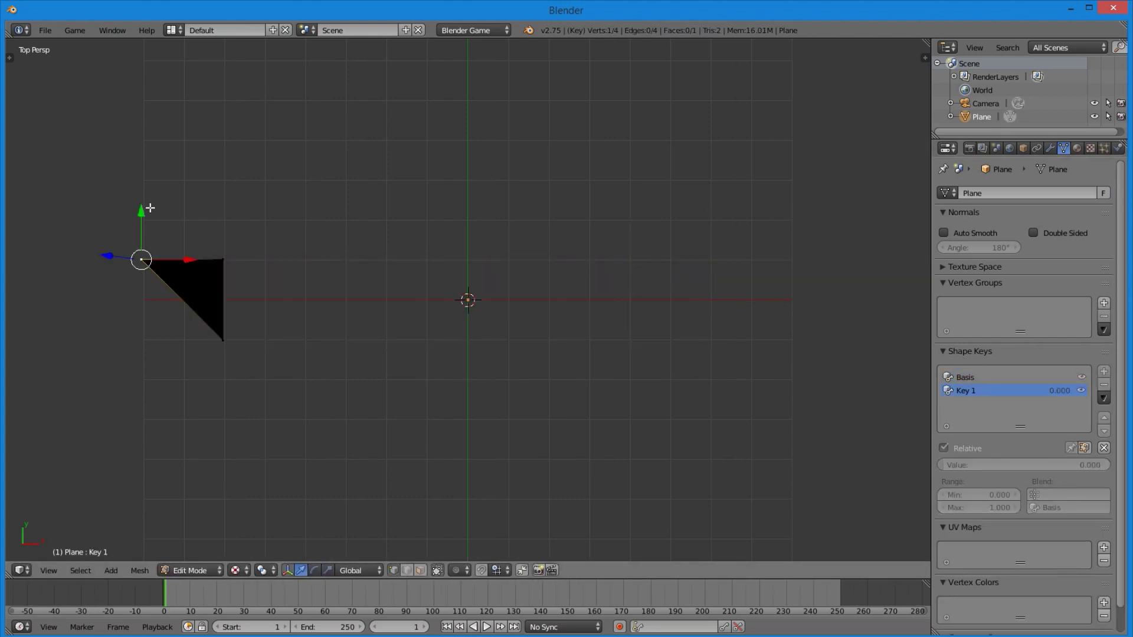
key(g)
click(248, 263)
key(Tab)
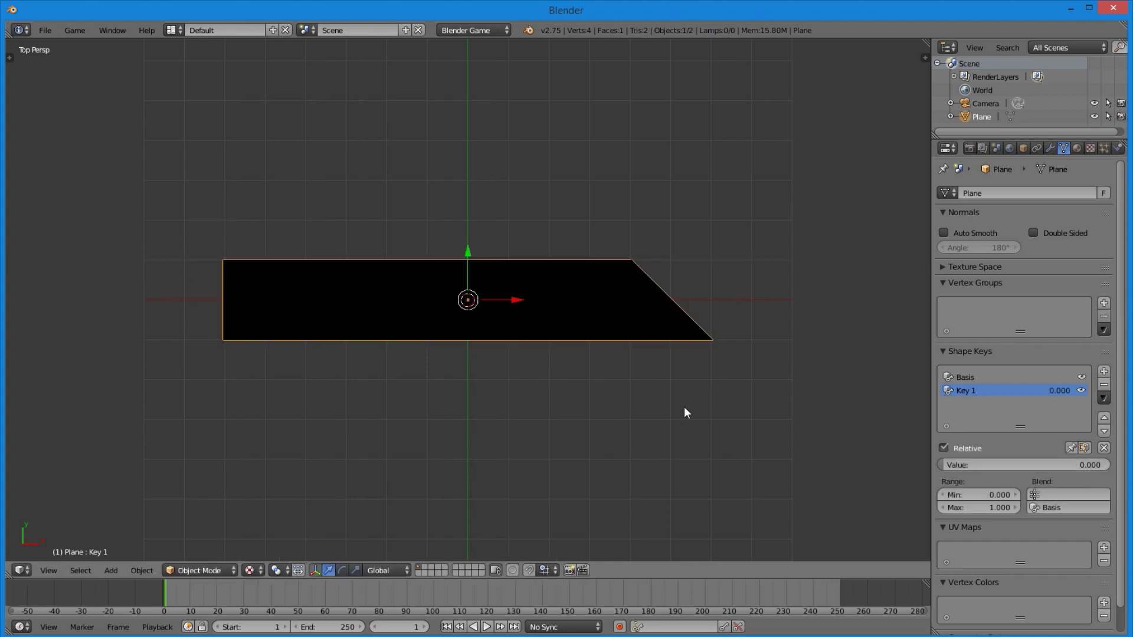
drag(993, 465, 943, 465)
scroll(561, 419, down, 3)
key(a)
scroll(561, 413, up, 2)
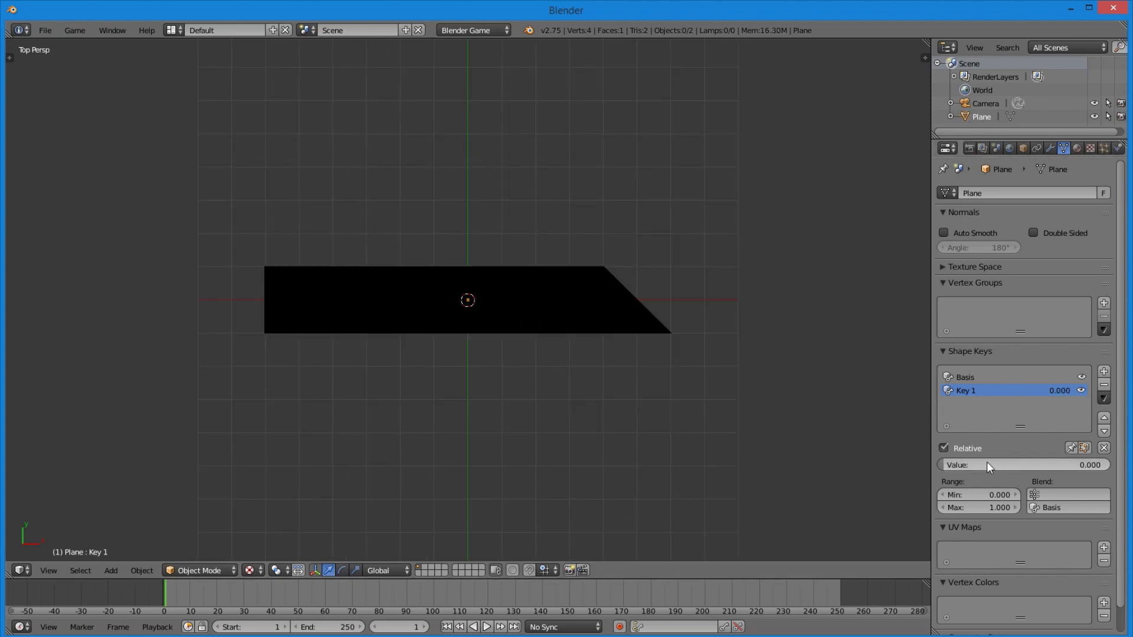
Keyframe the Key 1 value at 0 on frame 100 and at 1 on frame 1
click(433, 597)
key(i)
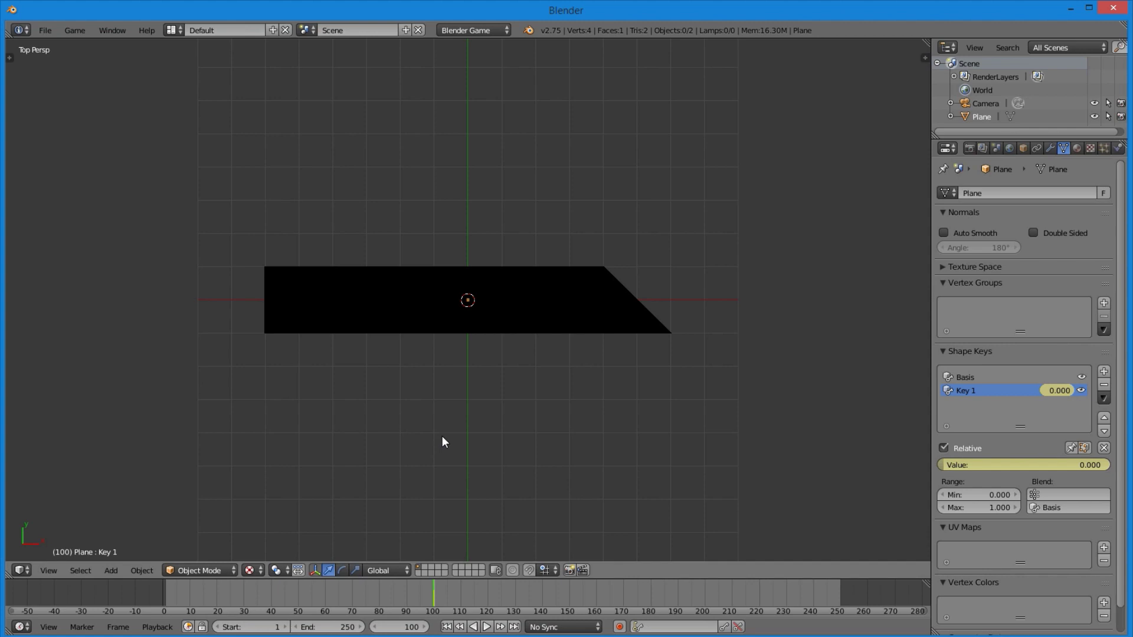
key(shift+Left)
drag(1051, 464, 1109, 464)
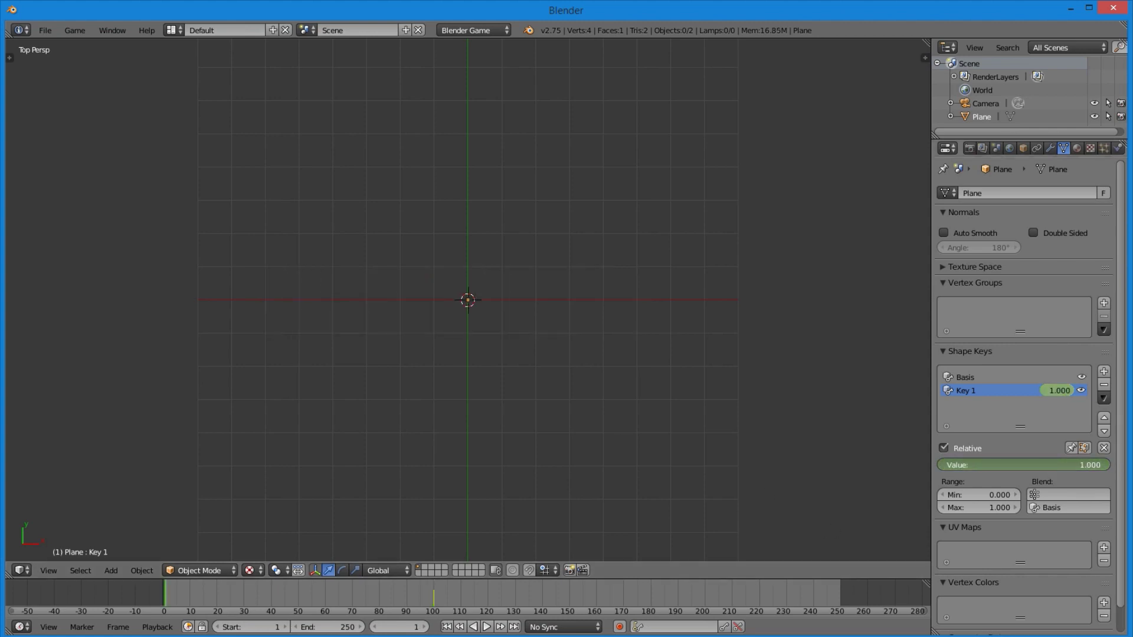
key(i)
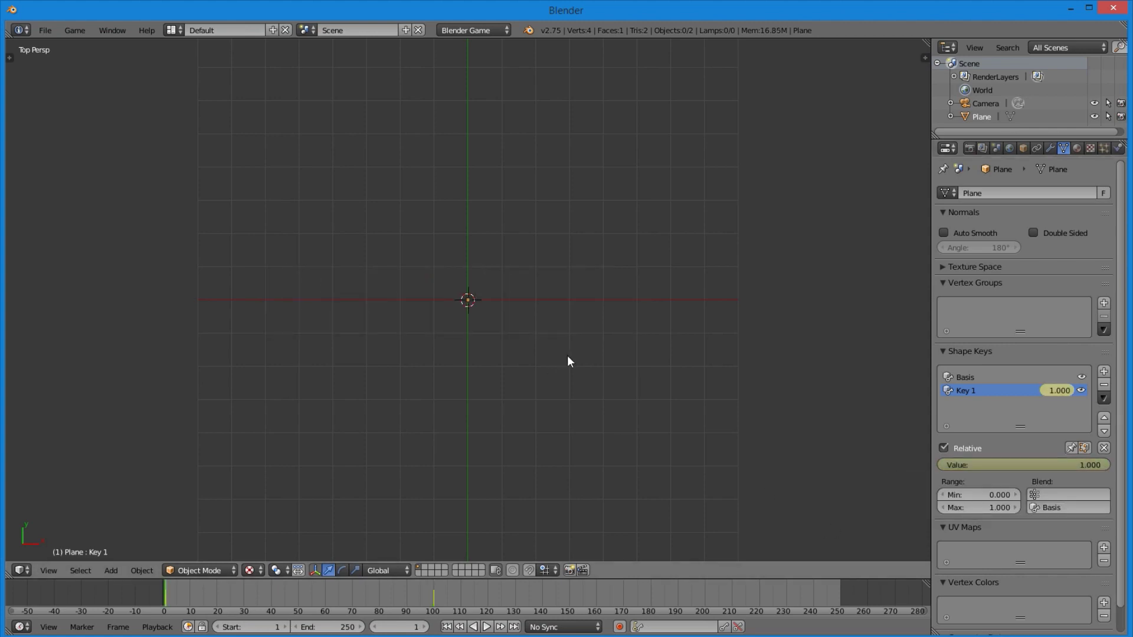
Play back the shape key animation from frame 1 to check how the bar grows
key(alt+a)
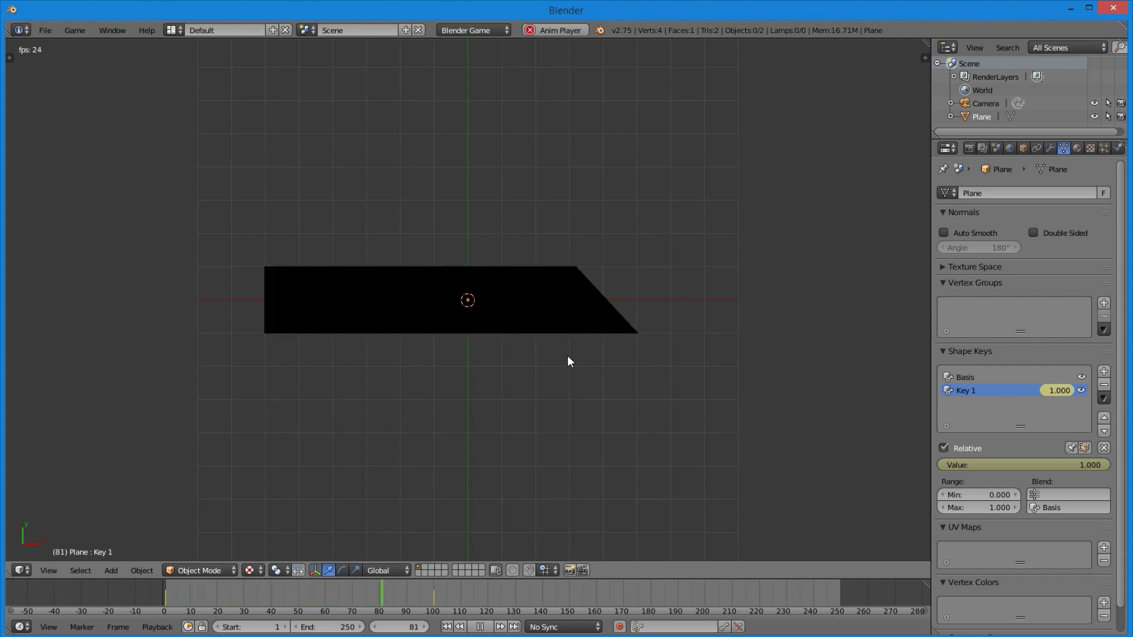
key(shift+Left)
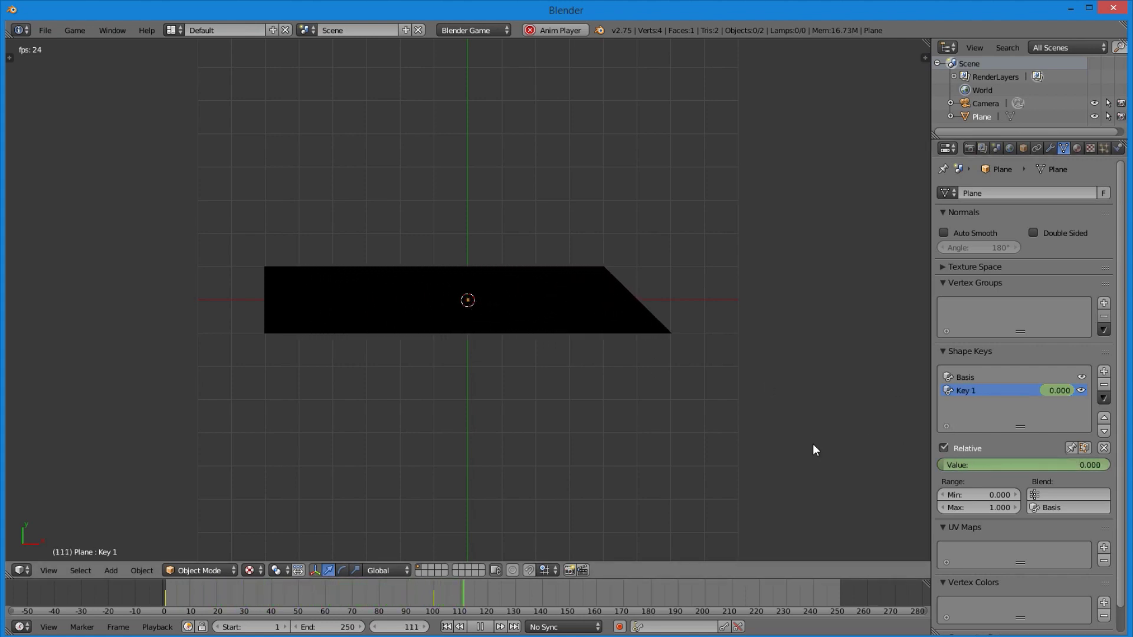
key(alt+a)
key(shift+Left)
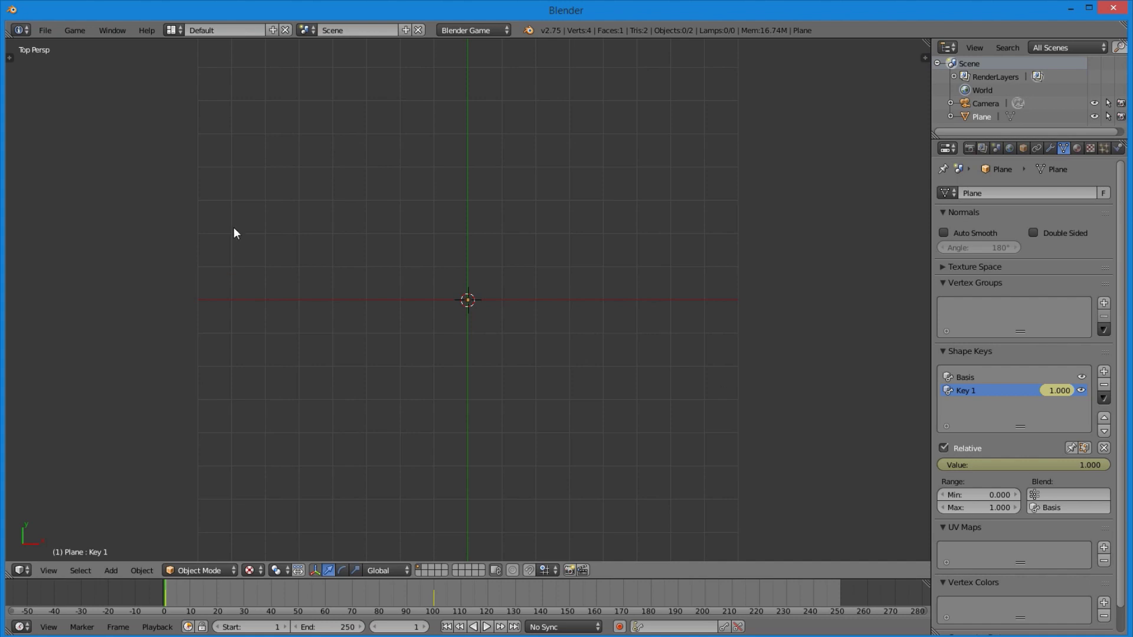
click(306, 29)
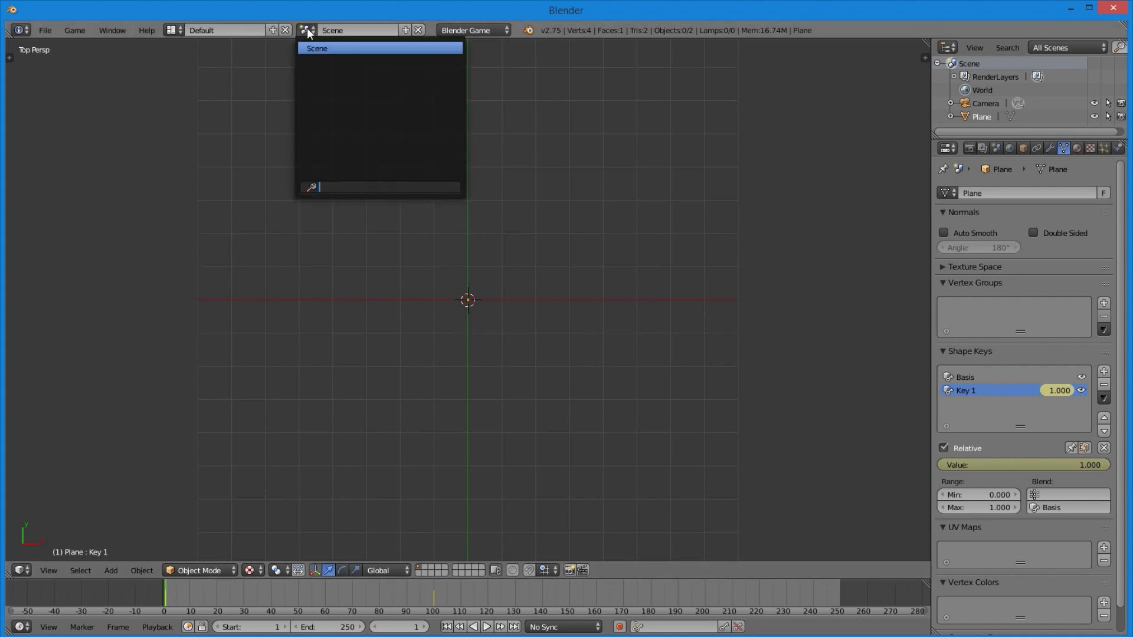
key(alt+a)
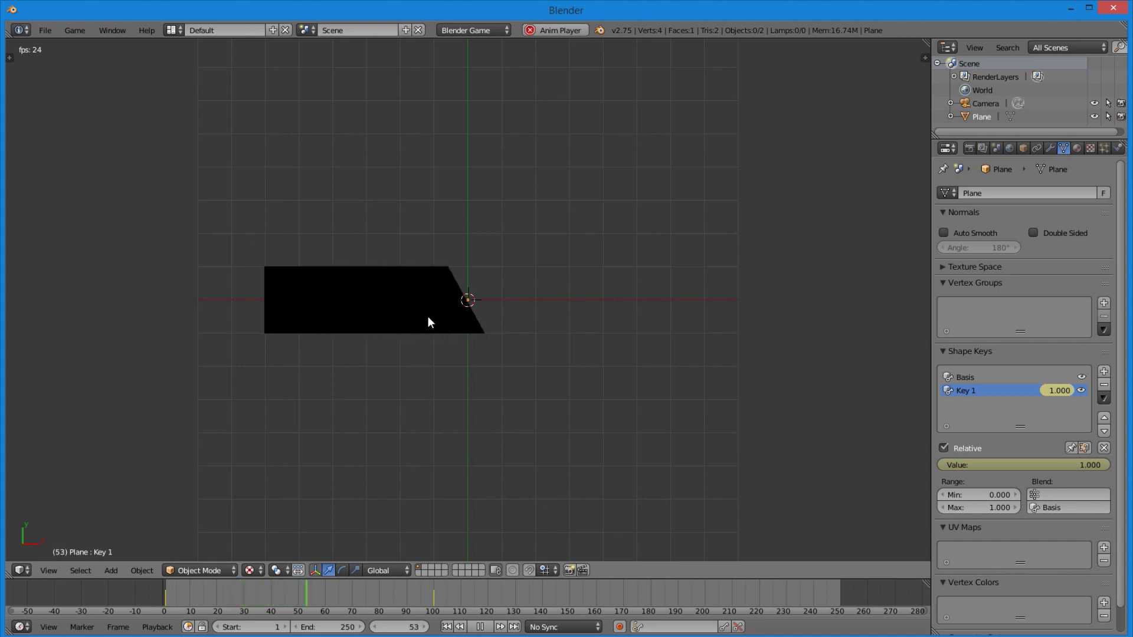
key(alt+a)
Give the plane a material named H with specular intensity 0 and Shadeless shading
right_click(430, 300)
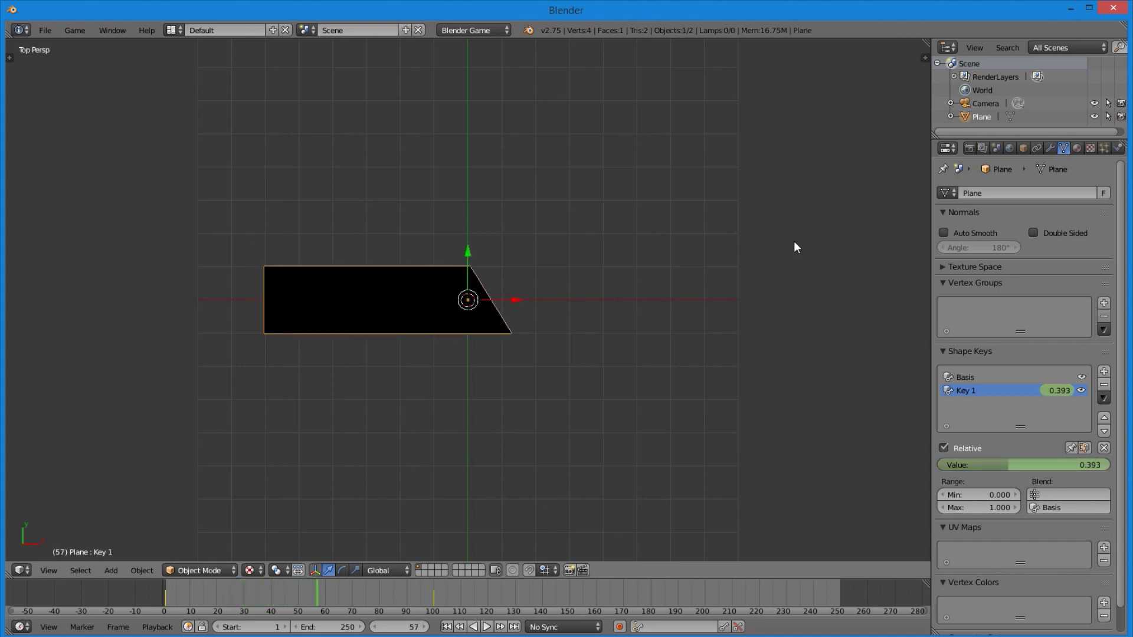
click(1077, 148)
click(1034, 237)
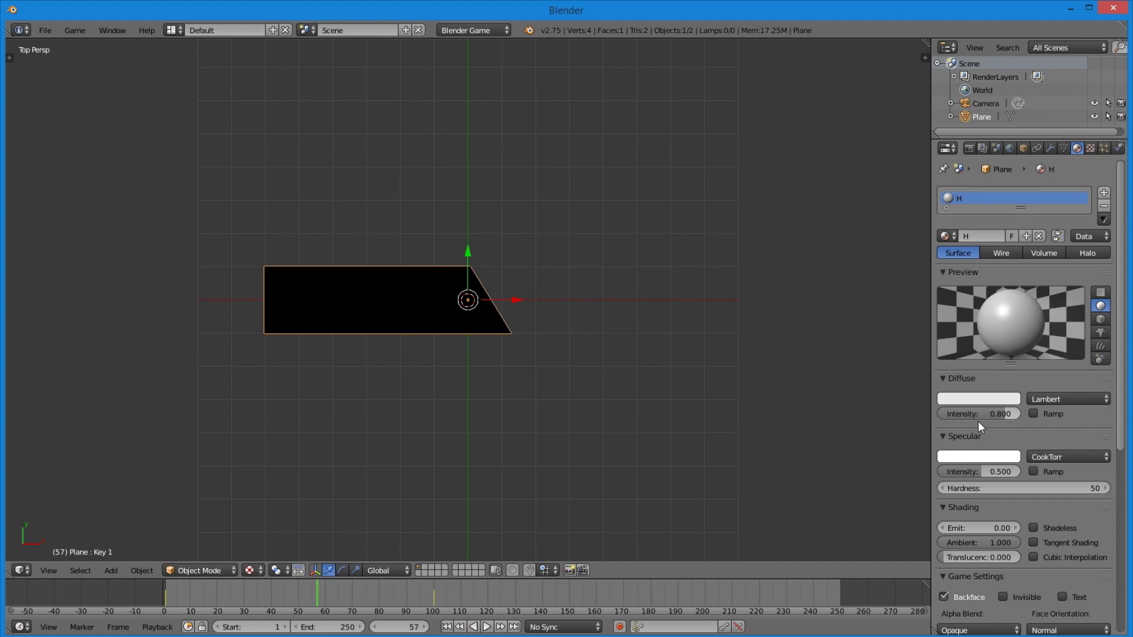
drag(984, 472, 940, 472)
click(1033, 527)
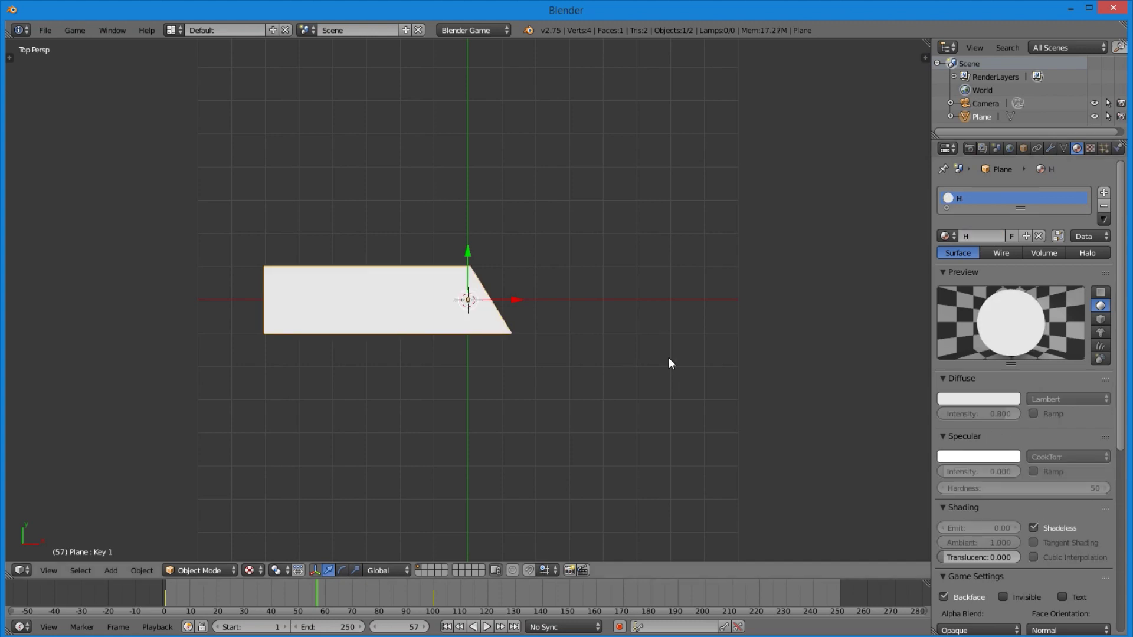
Set material H's diffuse color to green at frame 100 and keyframe it
key(a)
key(shift+Left)
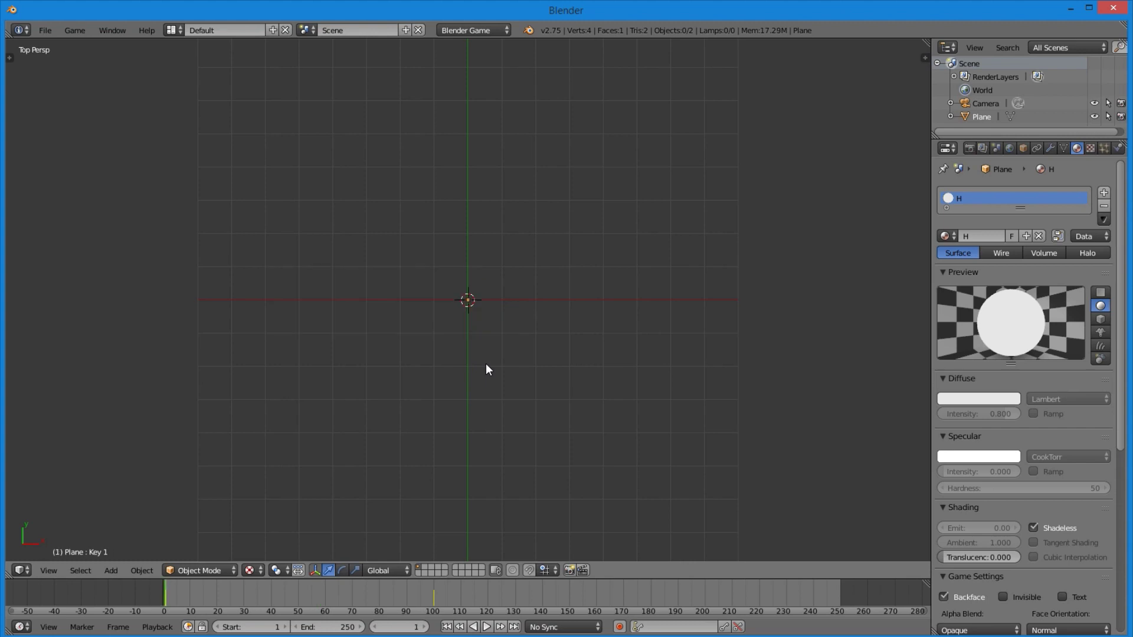
drag(377, 597, 433, 602)
click(979, 399)
click(904, 248)
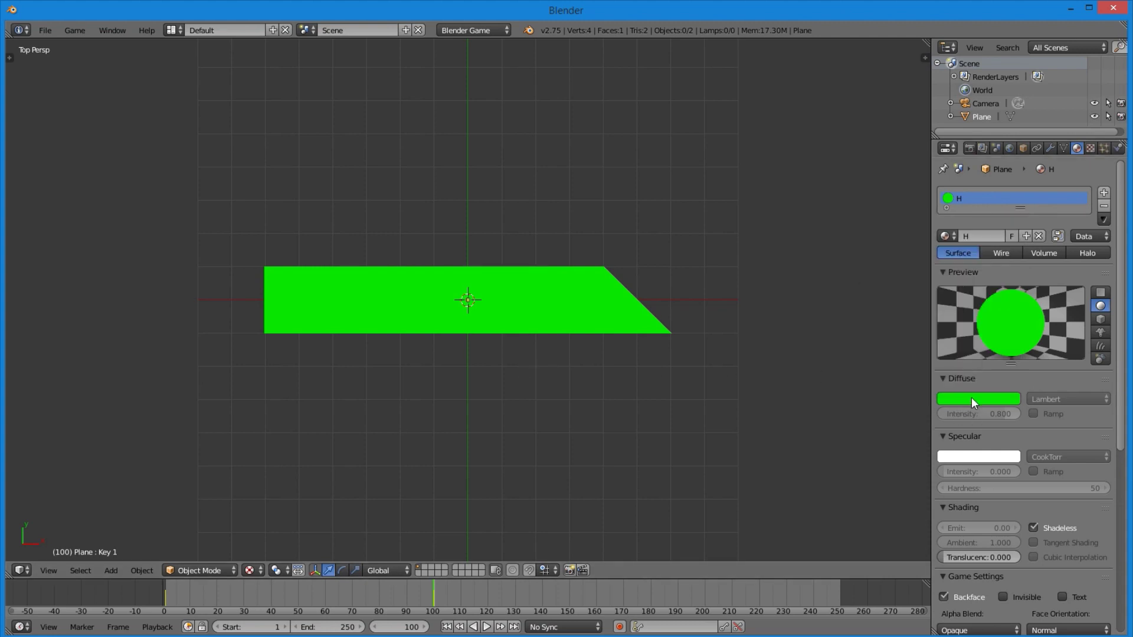
Set material H's diffuse color to red at frame 1 and keyframe it
key(shift+Left)
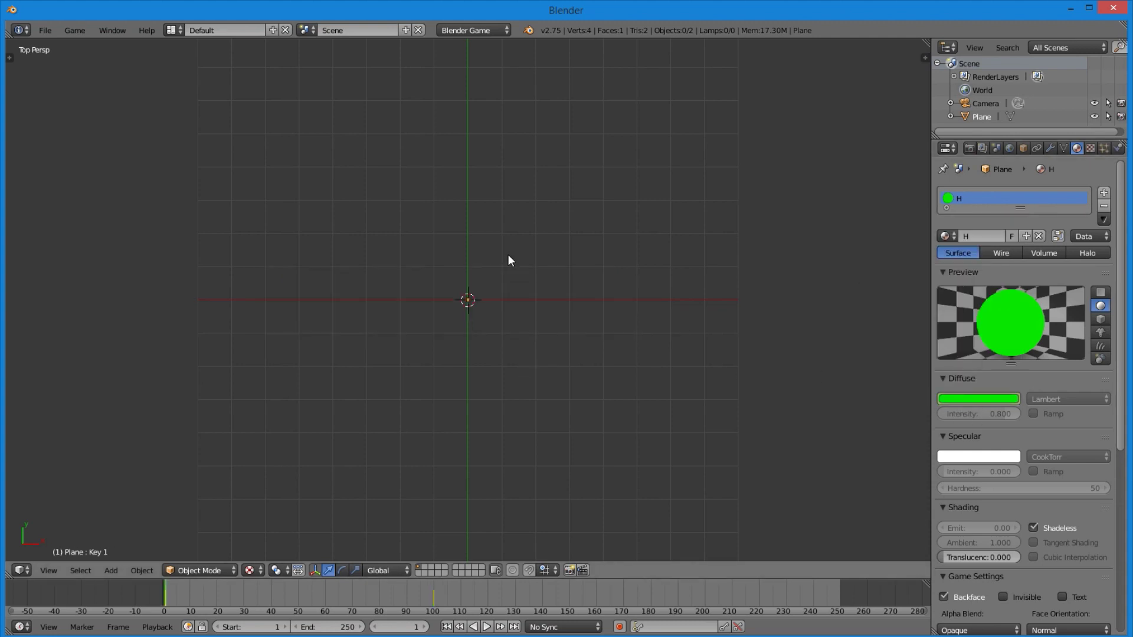
click(974, 400)
click(1006, 270)
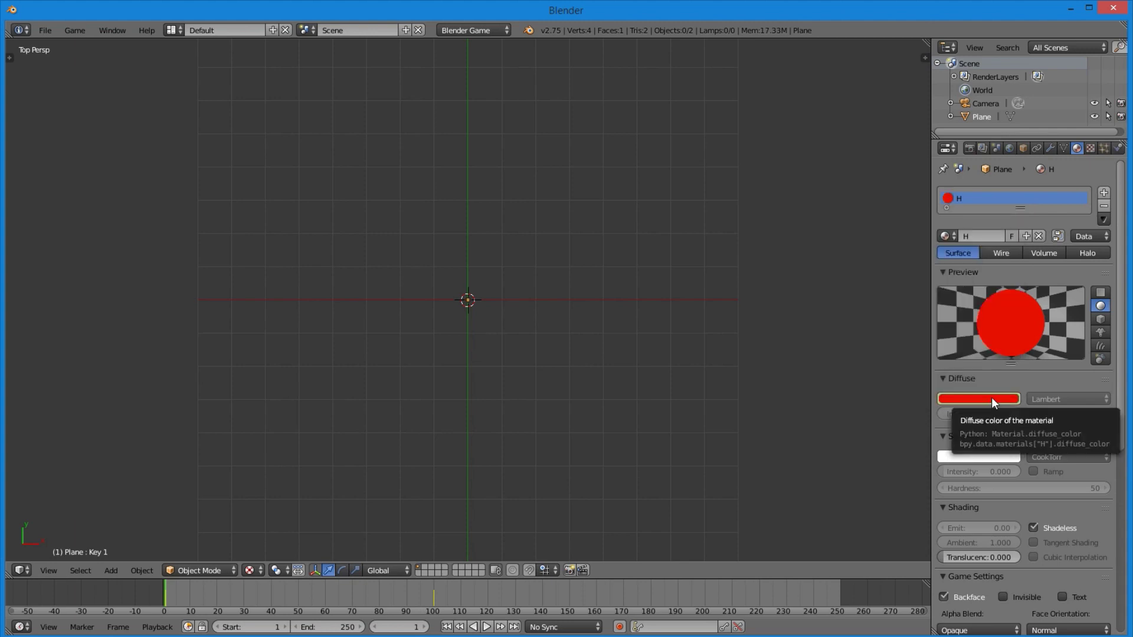
Play back the red-to-green color animation and scrub to about frame 54 to inspect the middle color
key(alt+a)
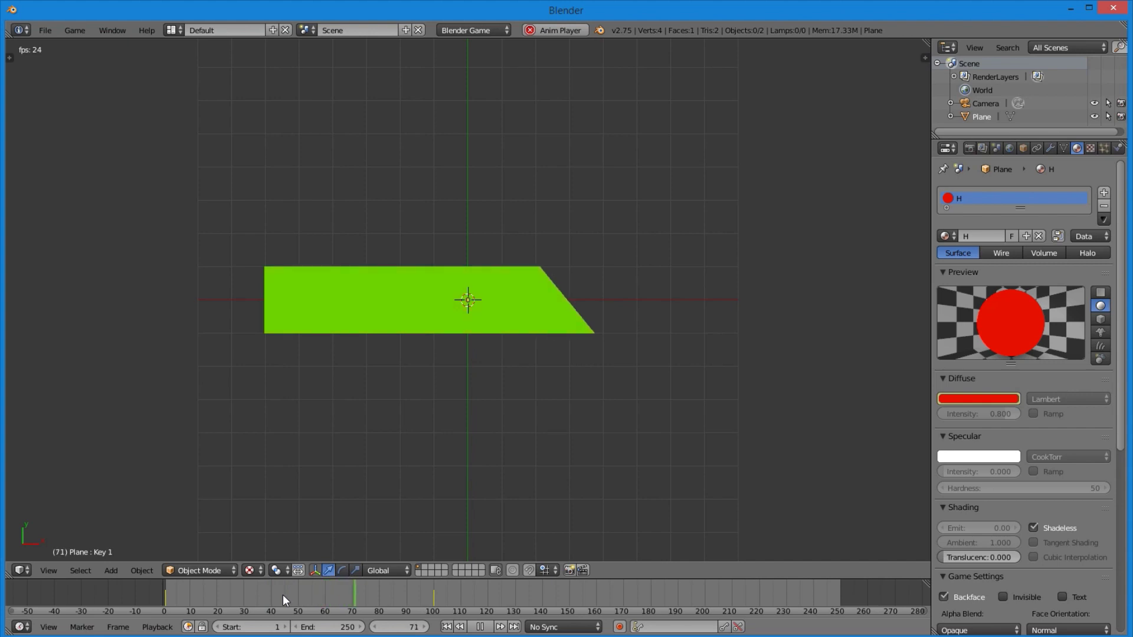
key(alt+a)
click(257, 601)
drag(258, 601, 309, 603)
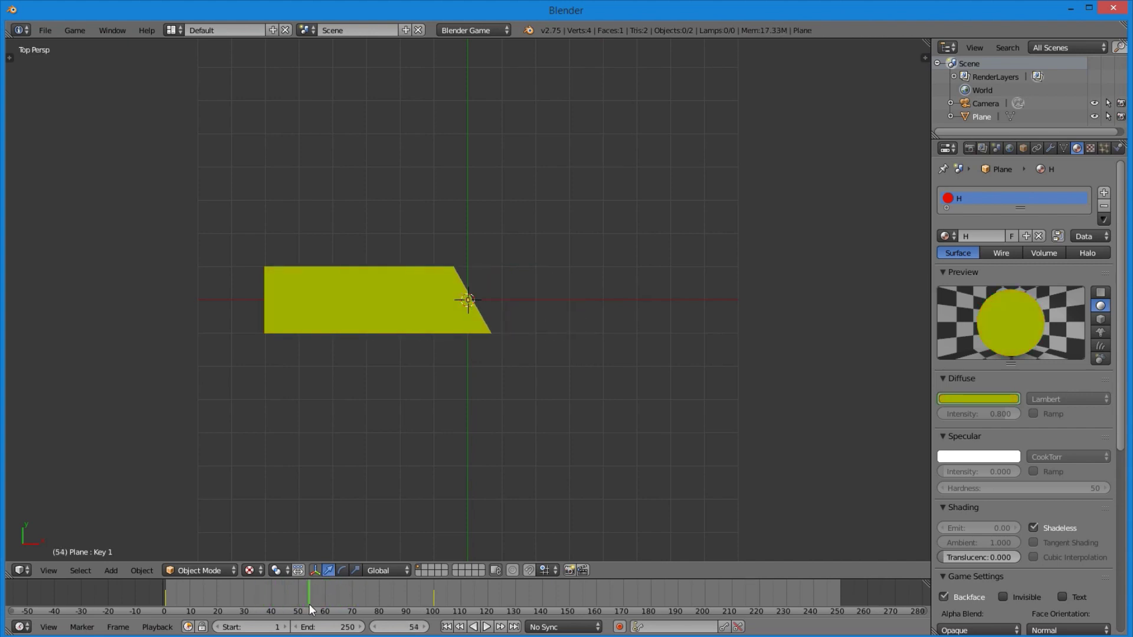
Set material H's diffuse color to bright yellow at frame 50 and keyframe it
click(974, 399)
drag(1014, 249, 1011, 223)
drag(302, 595, 300, 593)
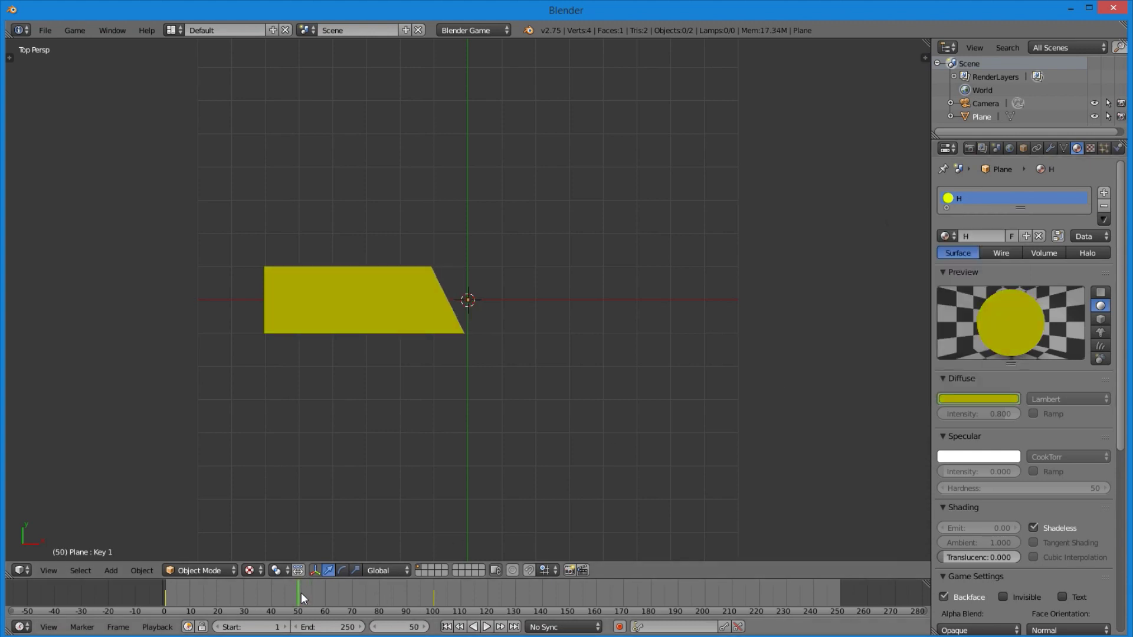
click(982, 400)
drag(1012, 242, 1016, 224)
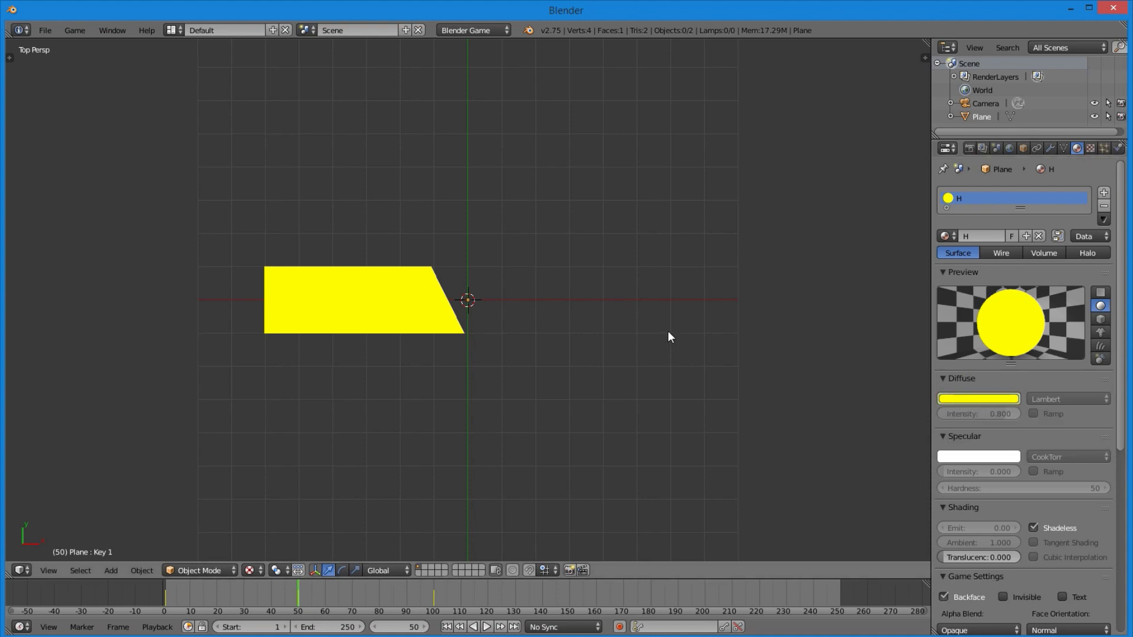
Play back the animation from frame 1 to check the bar's growth and its red, yellow and green colors
key(shift+Left)
key(alt+a)
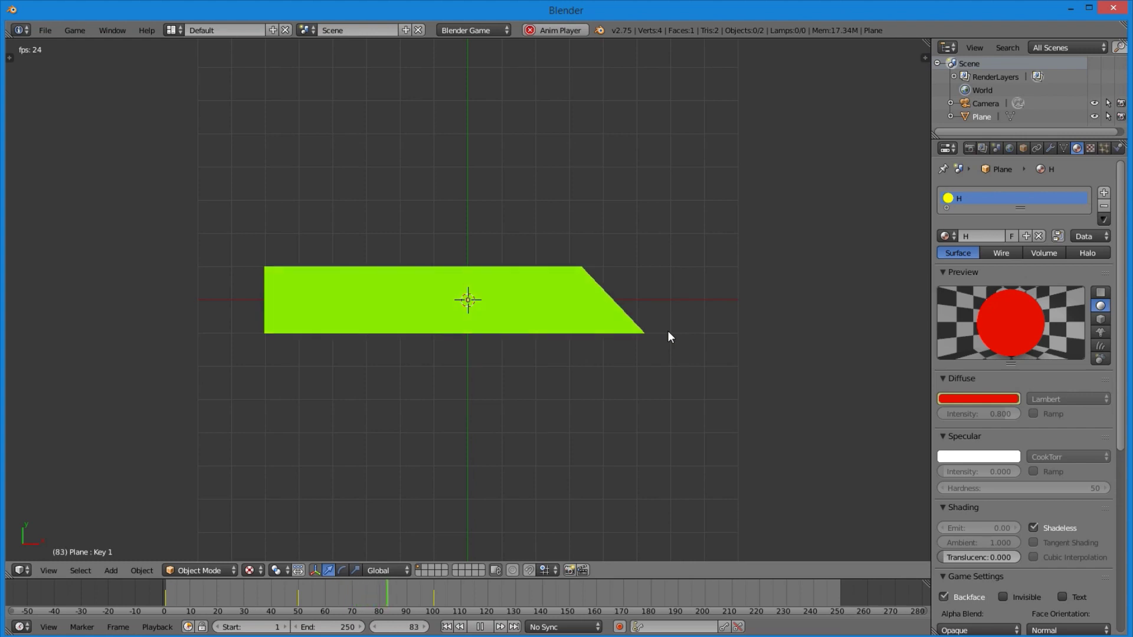
key(shift+Left)
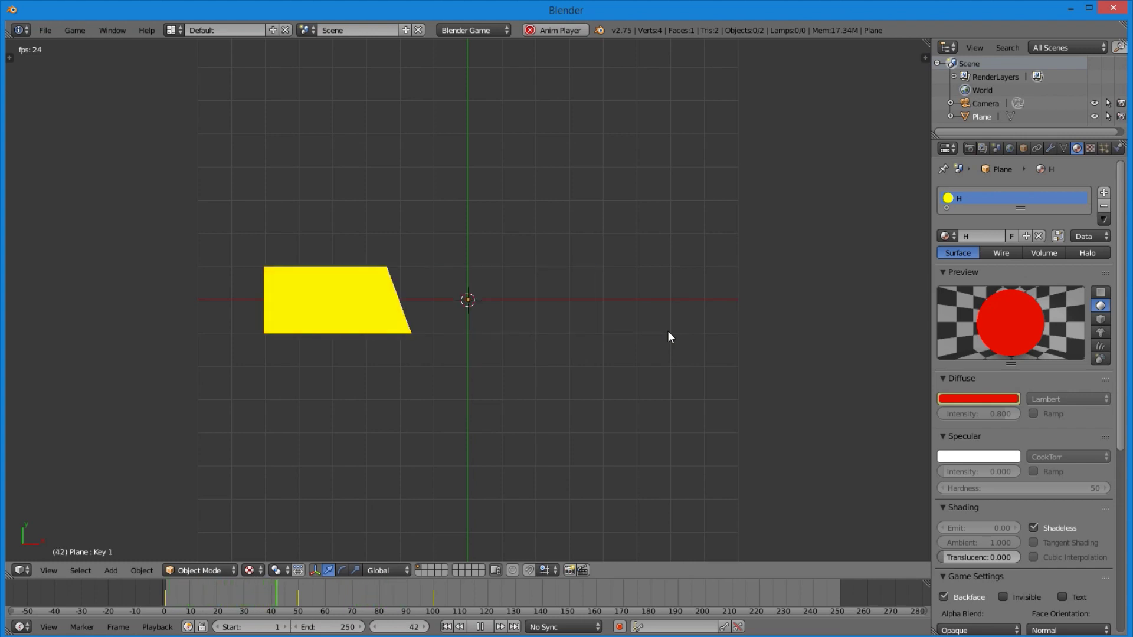
key(shift+Left)
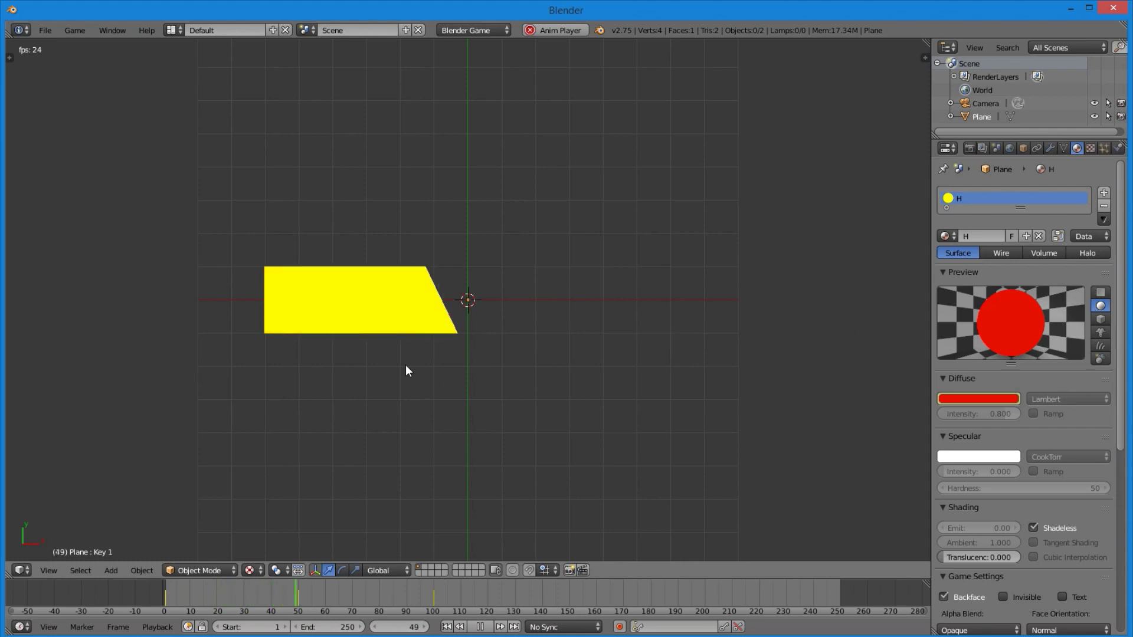
key(alt+a)
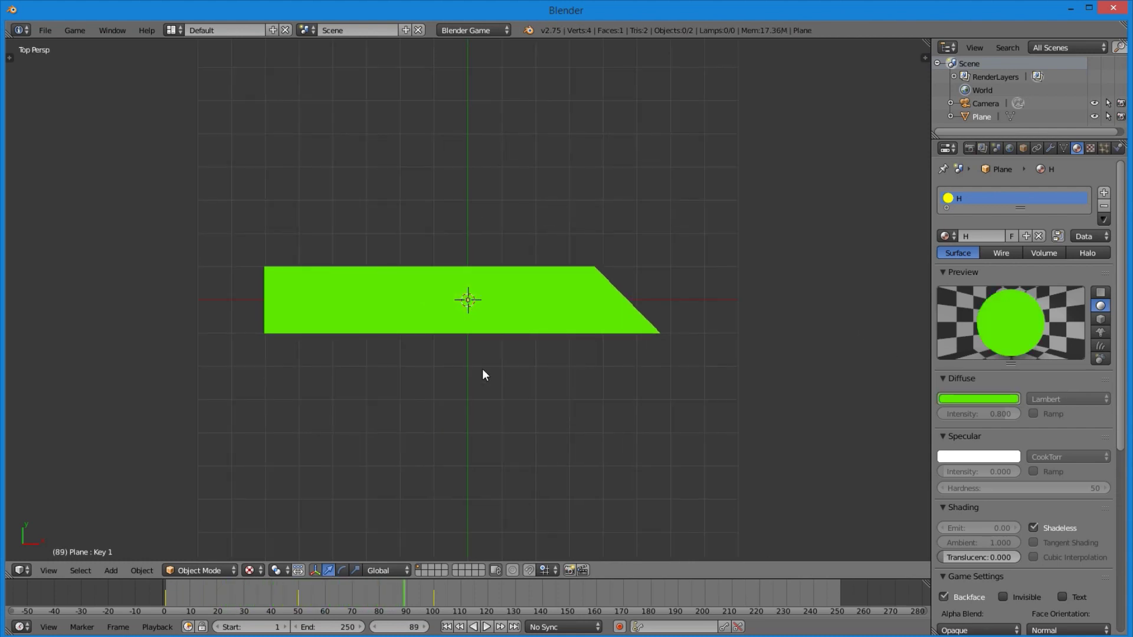
Advance the timeline one frame at a time to frame 100 to inspect the bar's final growth and color
key(Right)
key(Right)
key(Right)
key(Right)
key(Right)
key(Right)
key(Right)
key(Right)
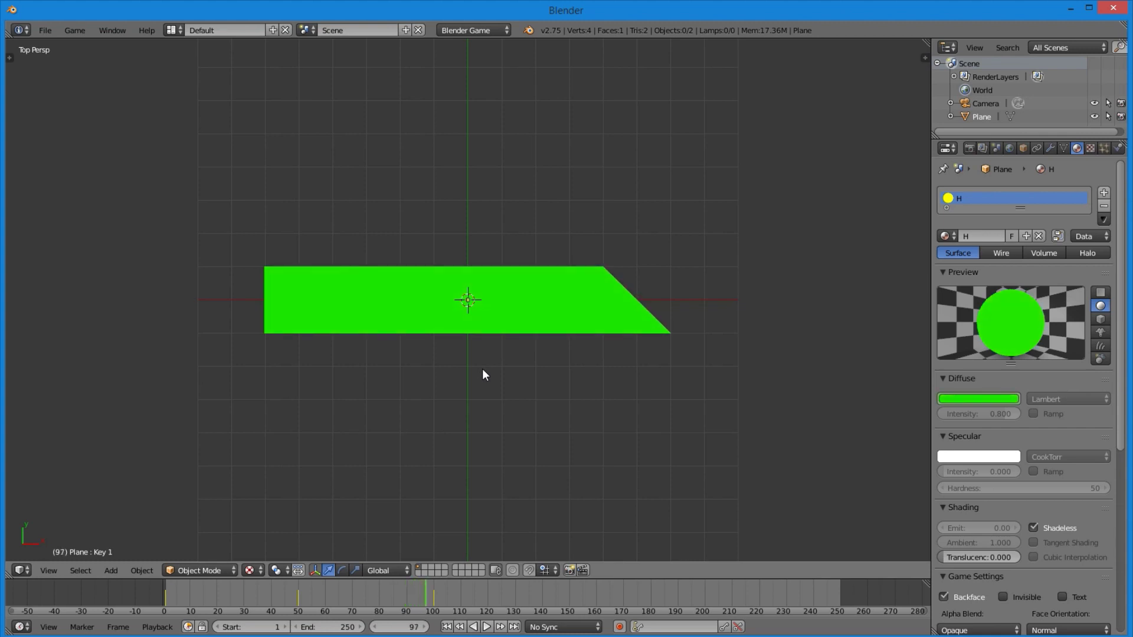
key(Right)
key(Right)
key(Right)
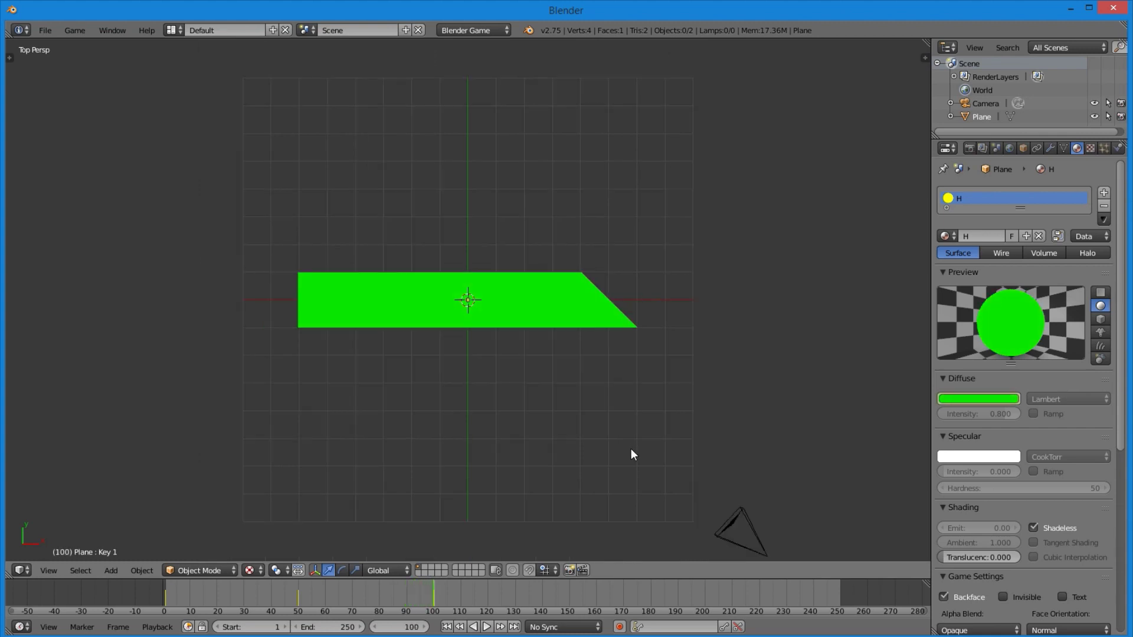
Select the plane and switch the screen layout to Game Logic
right_click(551, 305)
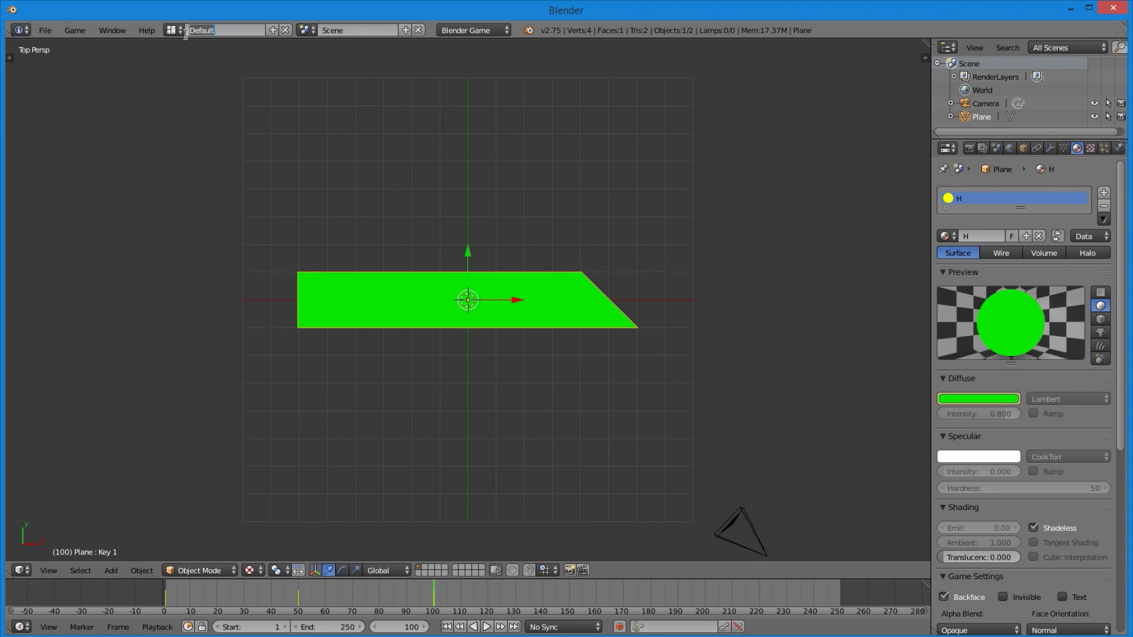
click(175, 30)
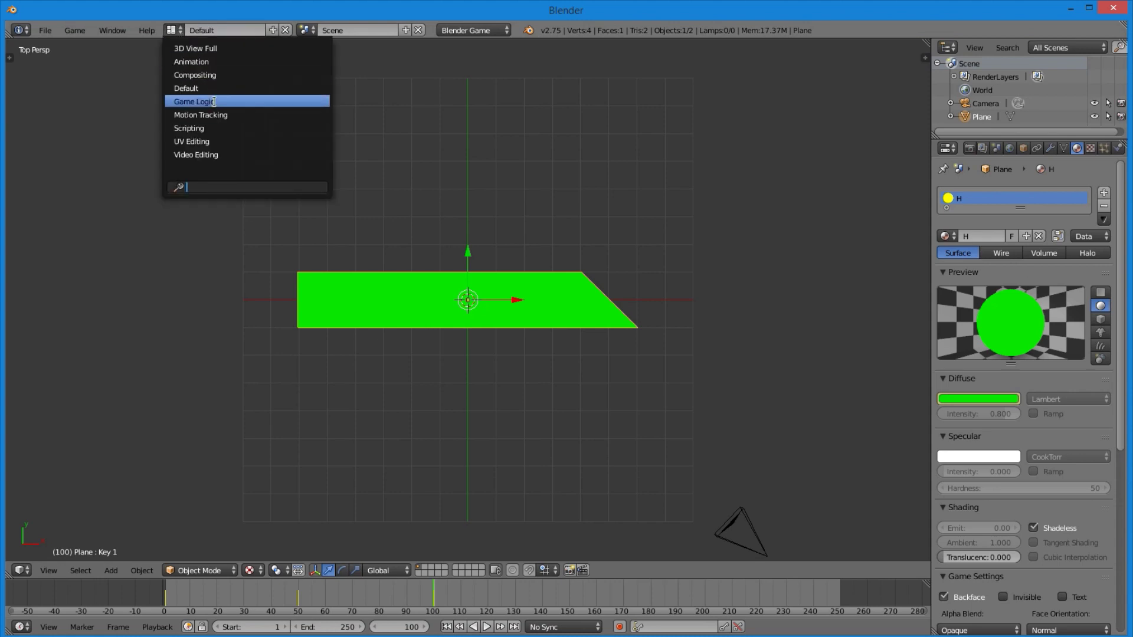
click(194, 101)
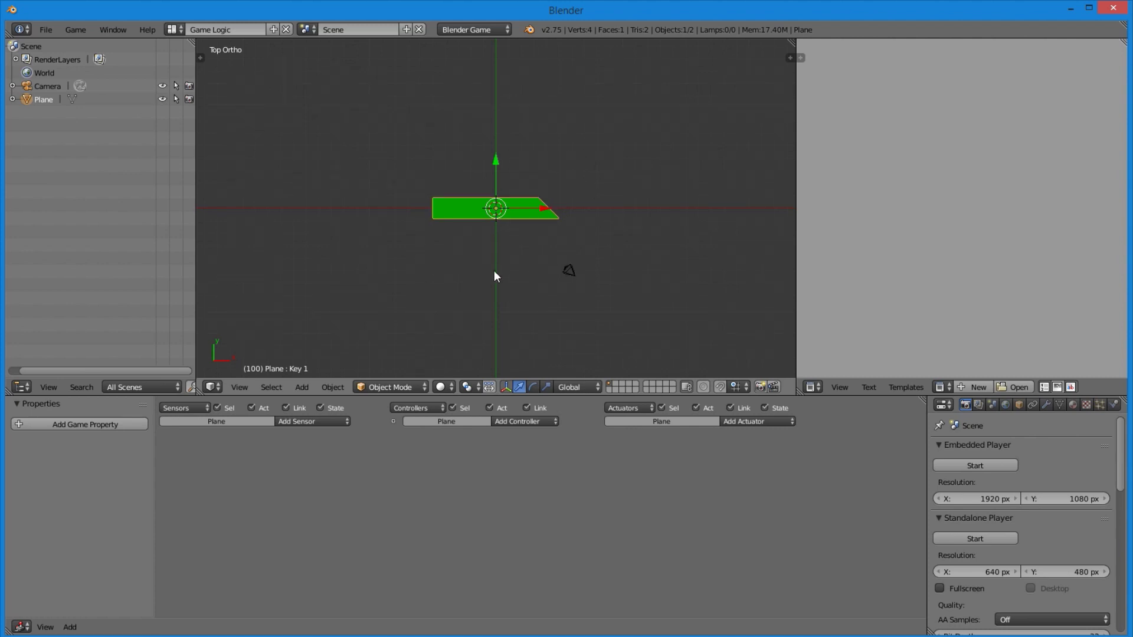
middle_drag(496, 273, 592, 192)
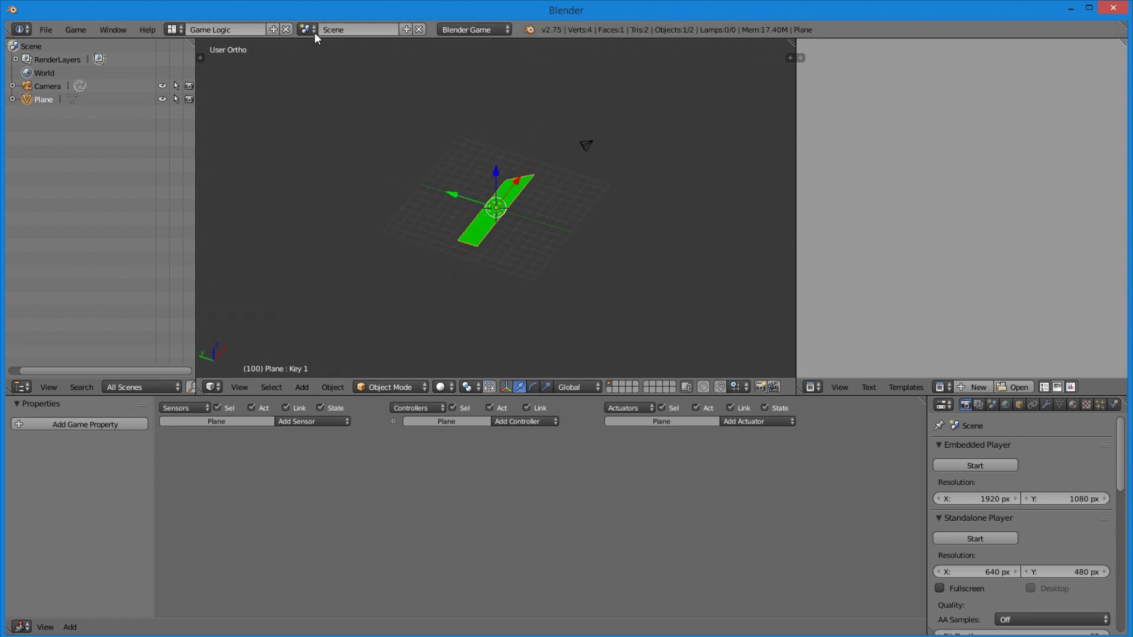
right_click(585, 143)
middle_drag(498, 226, 533, 266)
scroll(625, 235, up, 4)
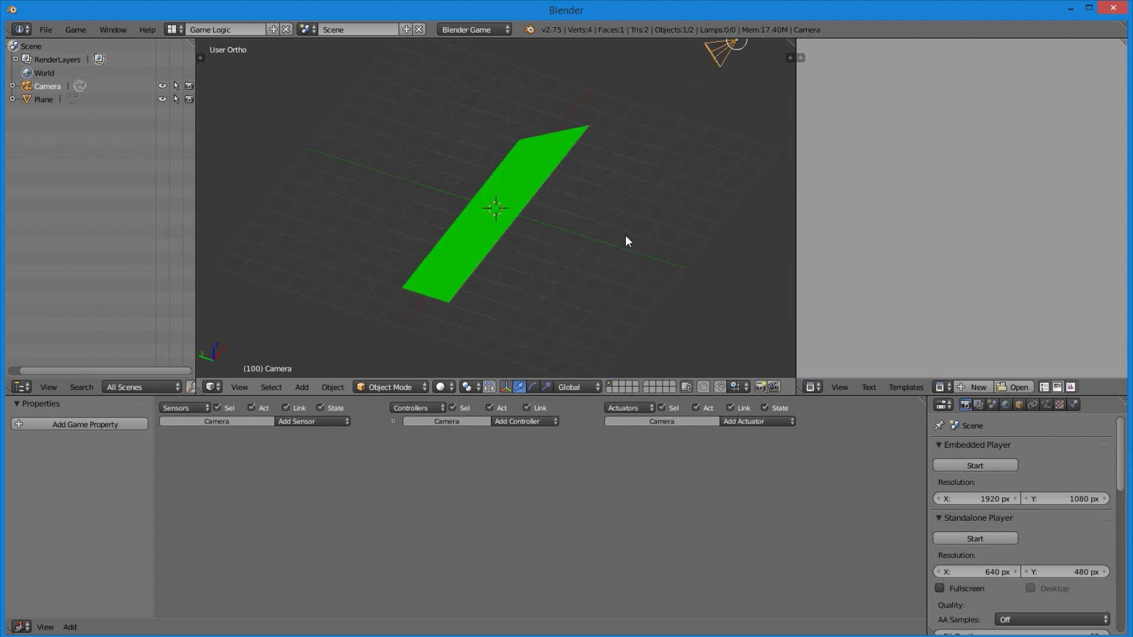
key(a)
scroll(651, 211, down, 3)
right_click(627, 120)
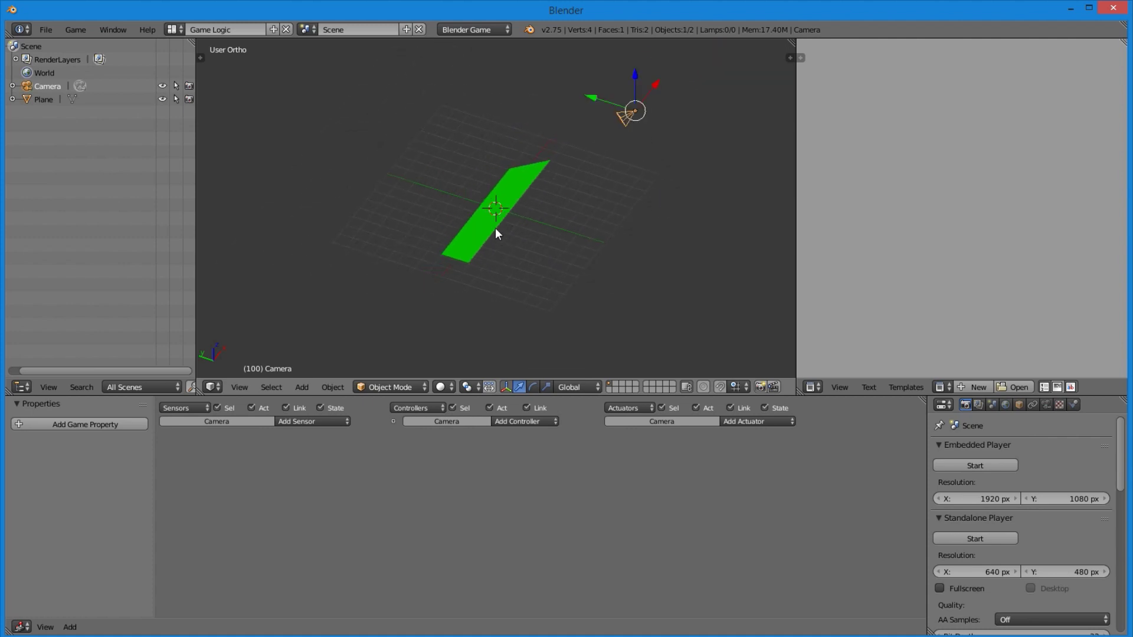
right_click(495, 230)
right_click(631, 118)
right_click(512, 207)
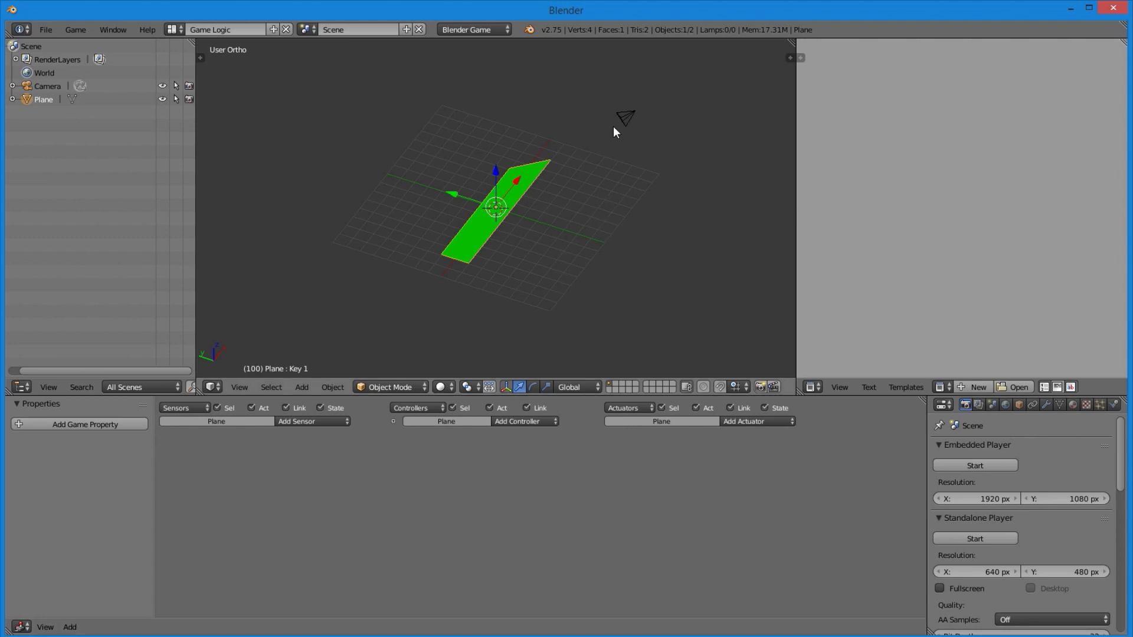
Switch the viewport shading from Solid to a mode that shows the plane's shadeless material color
middle_drag(614, 126, 513, 316)
scroll(514, 313, down, 2)
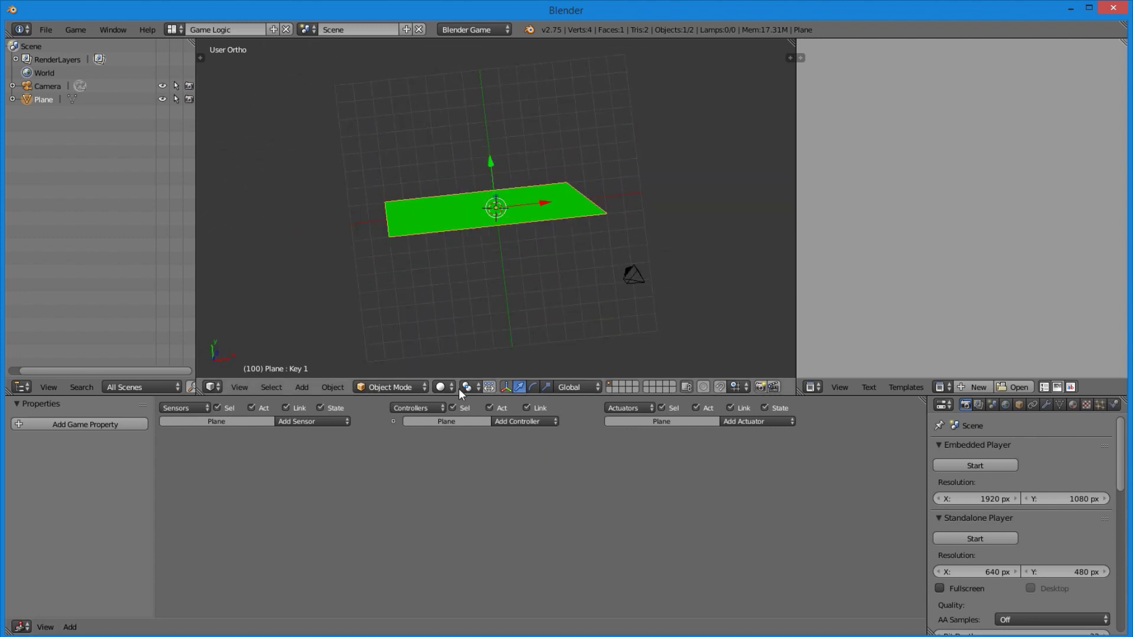
click(441, 387)
click(466, 328)
scroll(660, 304, up, 2)
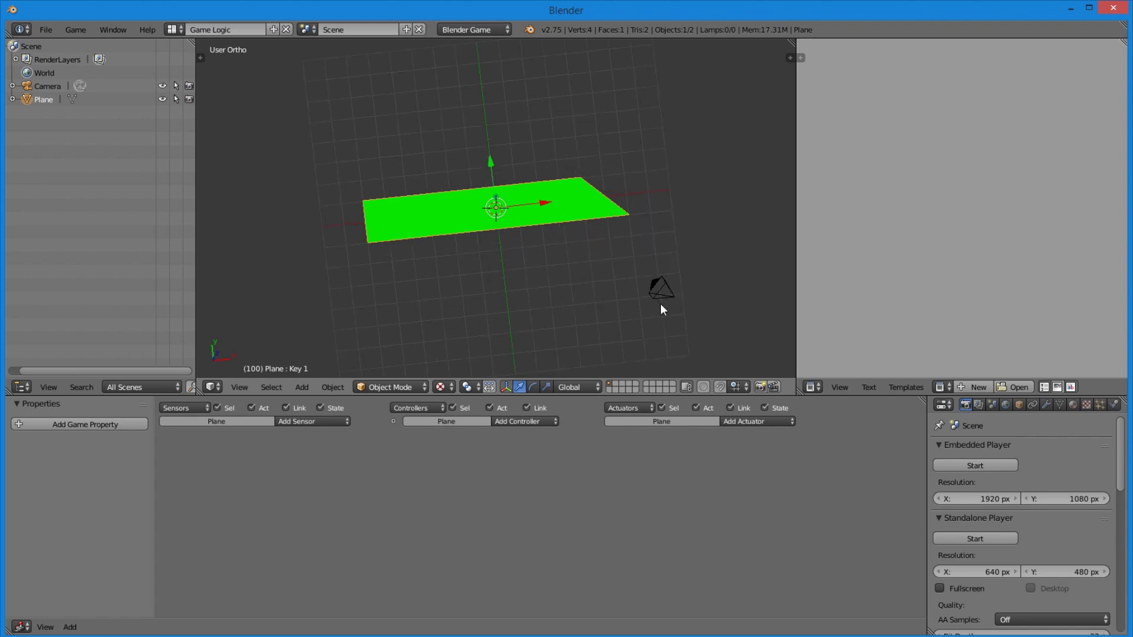
Select only the plane and set the viewport to the top view
key(a)
scroll(592, 239, down, 2)
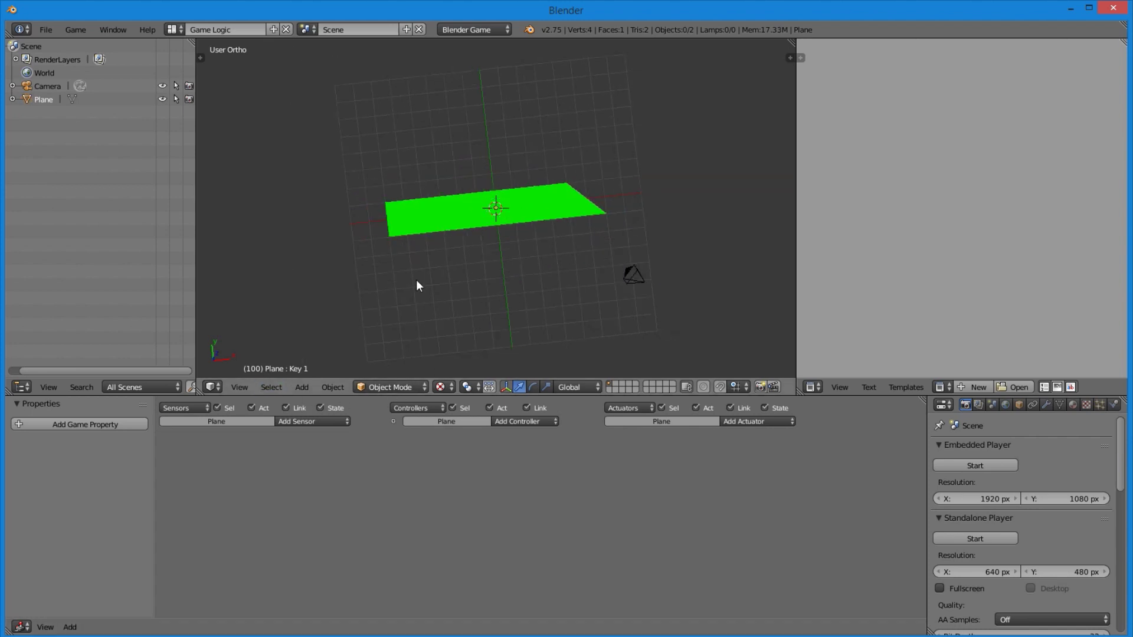
right_click(476, 212)
click(249, 391)
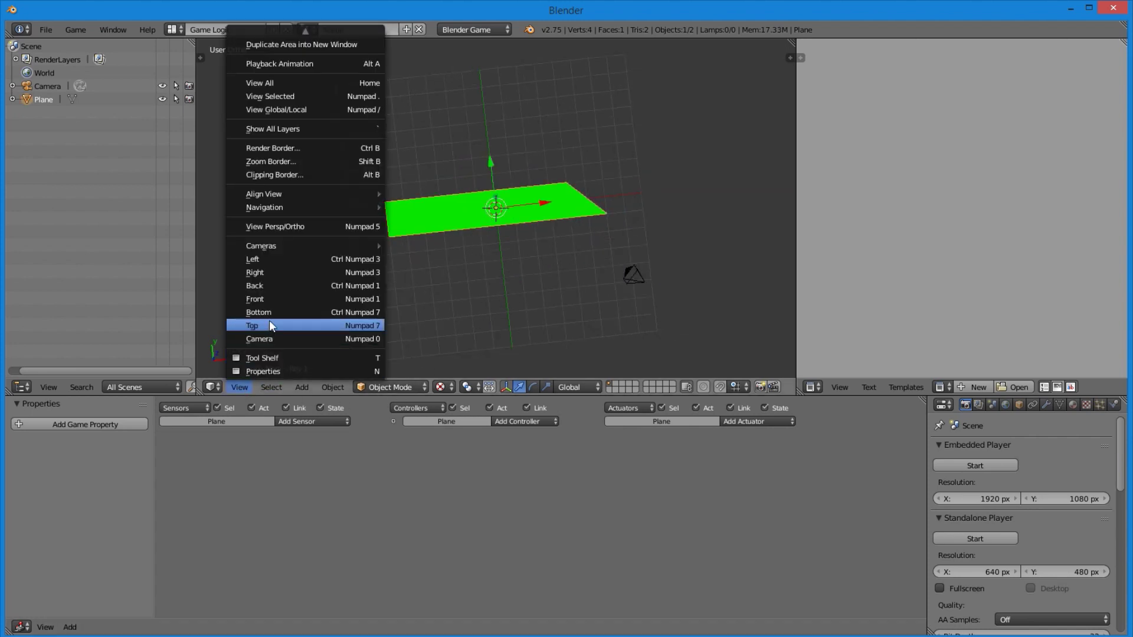
click(270, 320)
scroll(445, 307, up, 2)
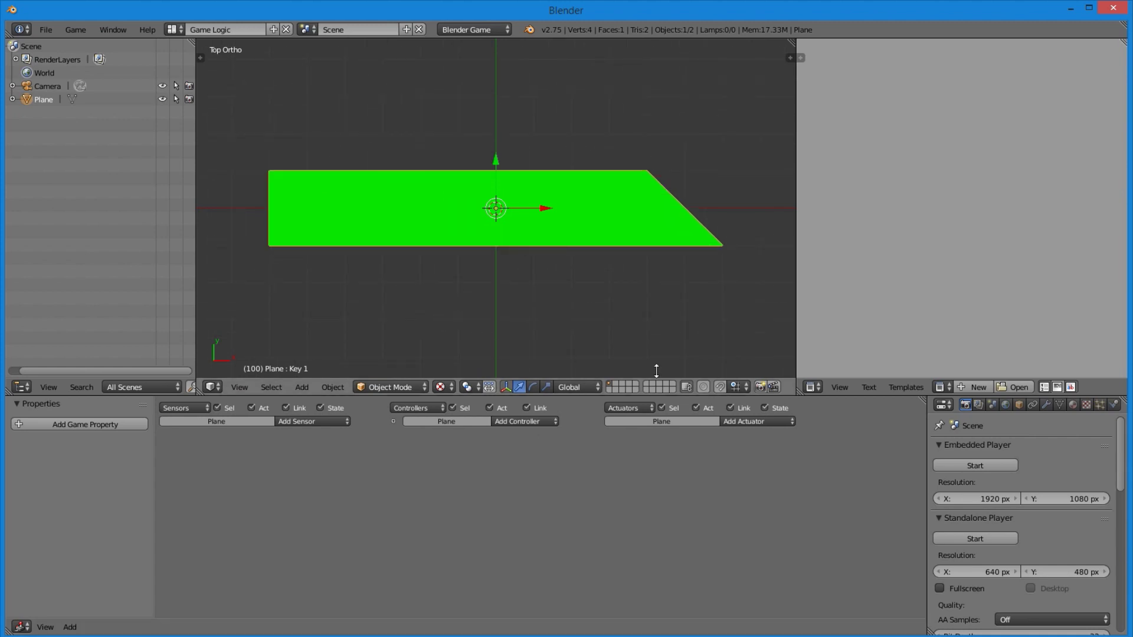
Rename the plane object as Bar
click(1018, 405)
click(989, 451)
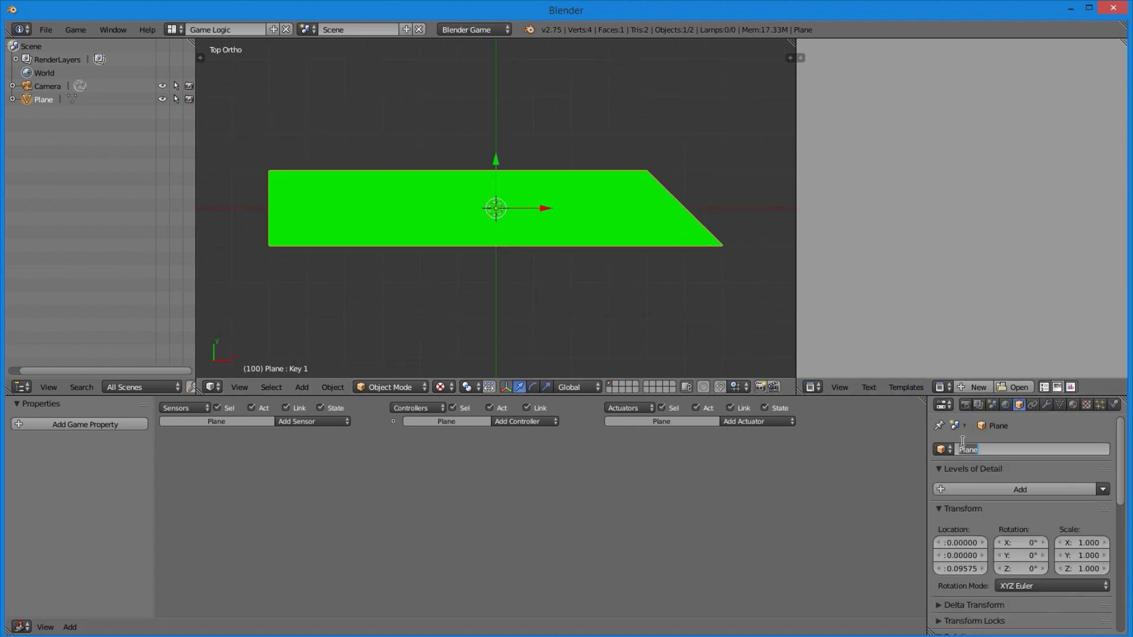
text(Bar)
key(Return)
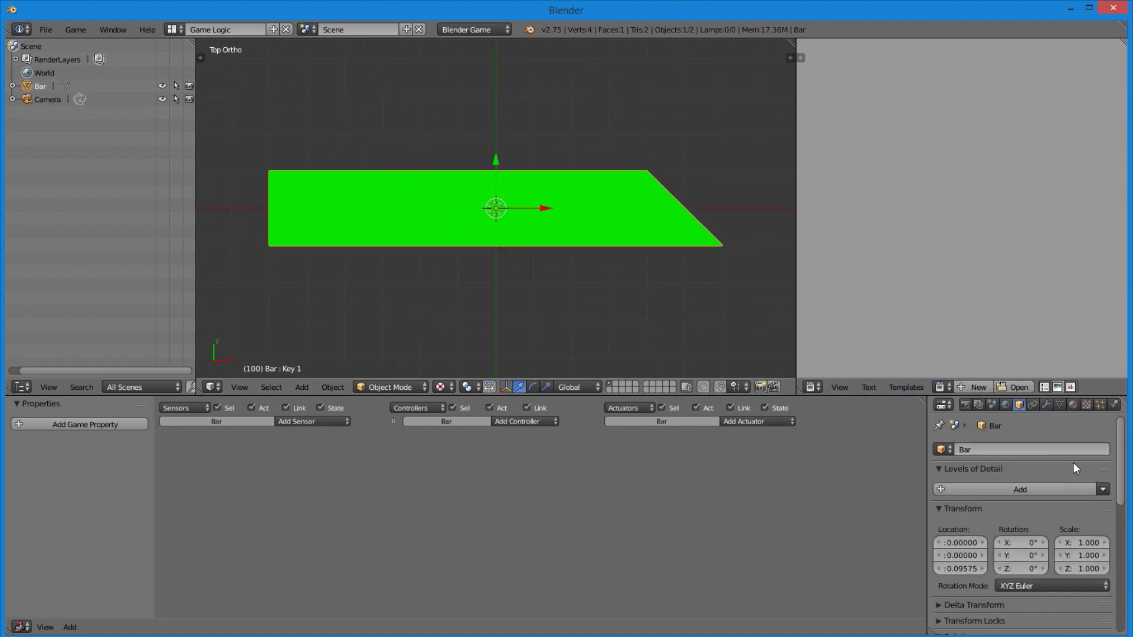
Add an Always sensor to Bar, linked through an And controller to an Action actuator, plus a second Action actuator
click(306, 422)
click(316, 447)
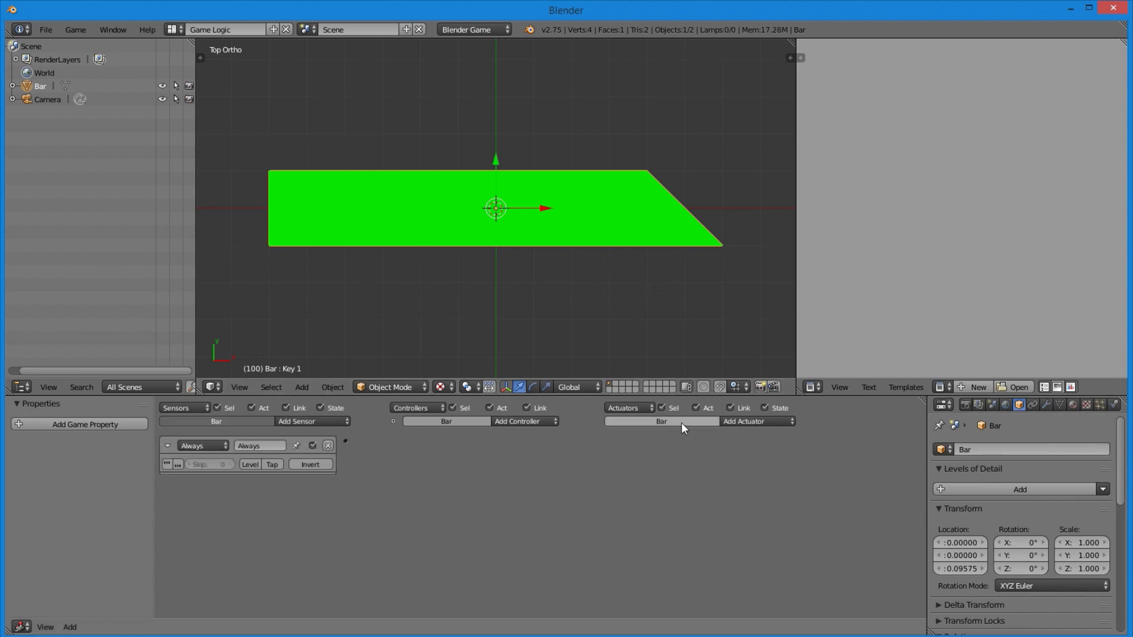
click(755, 423)
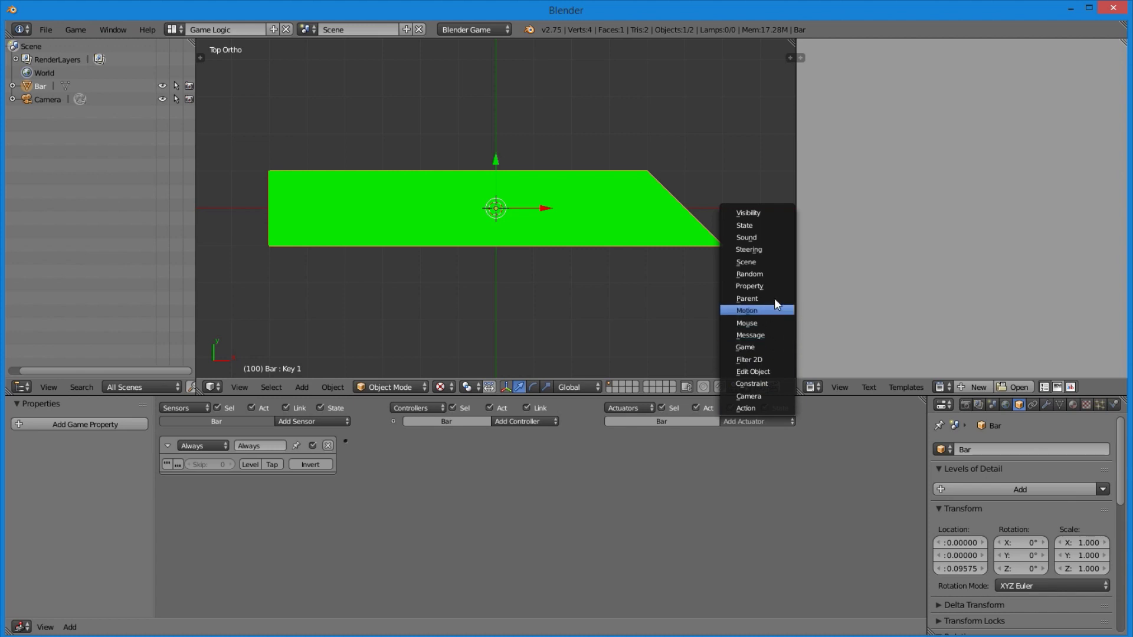
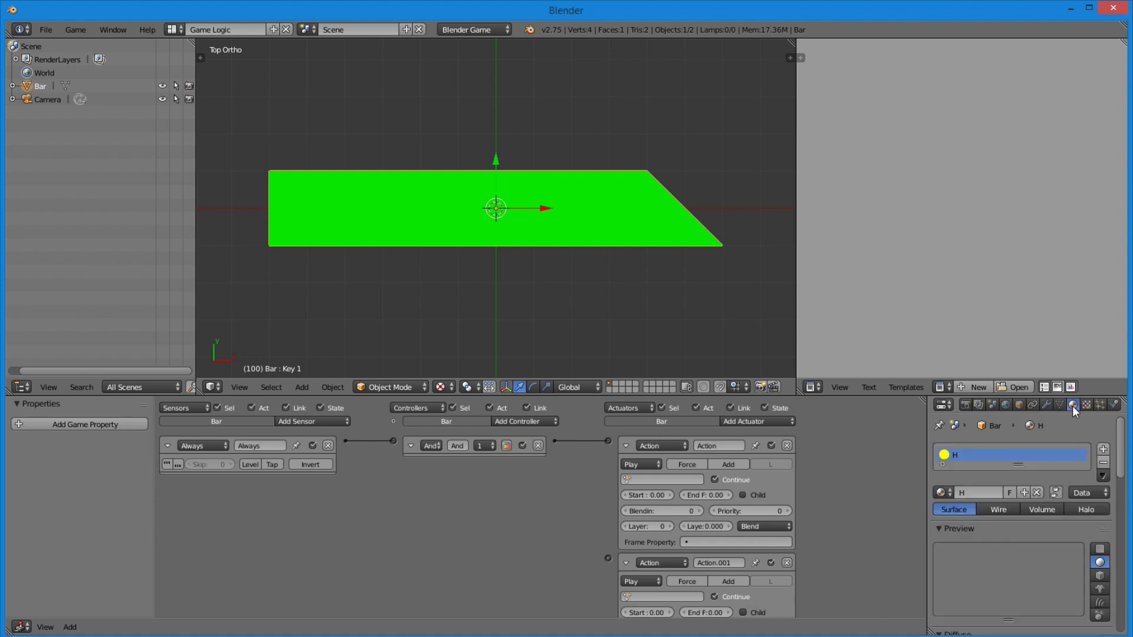
Assign the material color animation HAction to Bar's first Action actuator
scroll(1057, 581, down, 2)
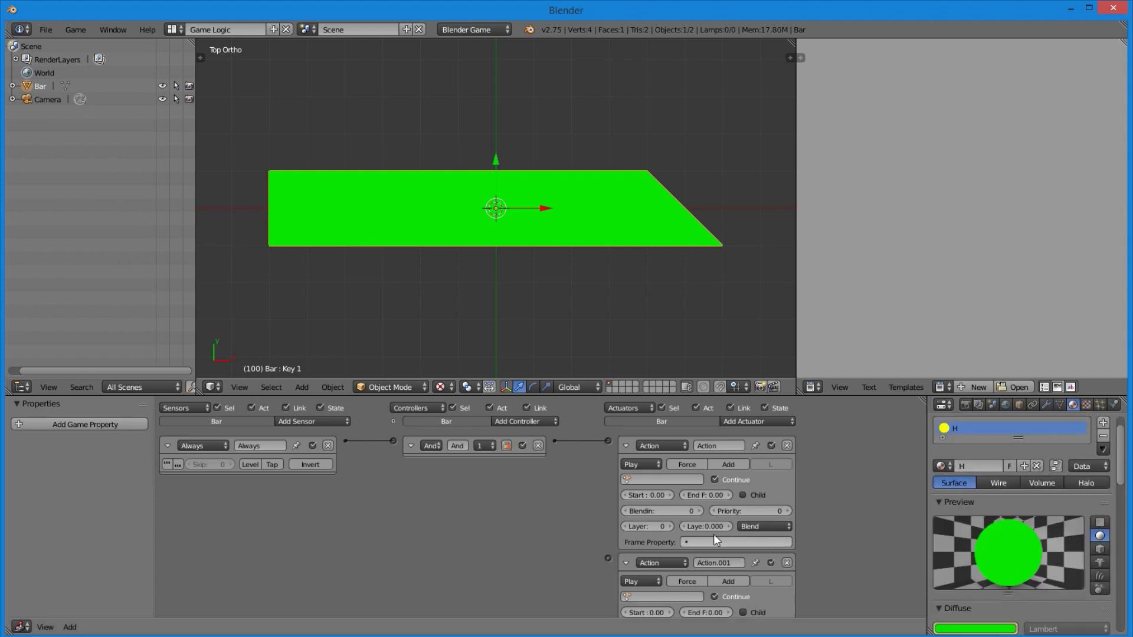
click(669, 479)
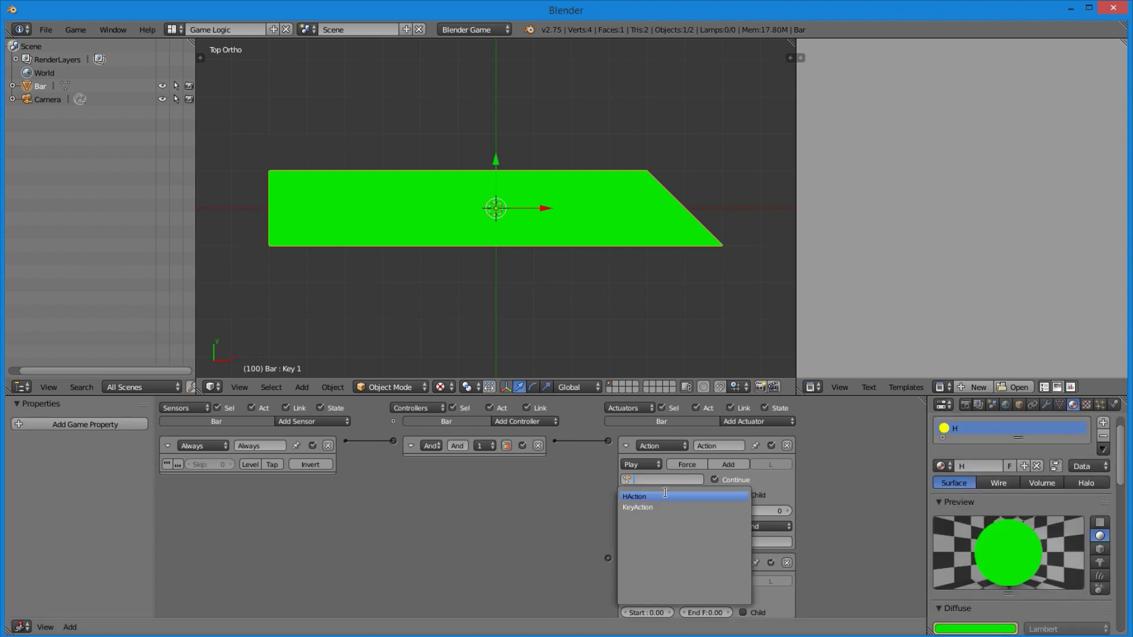
click(665, 496)
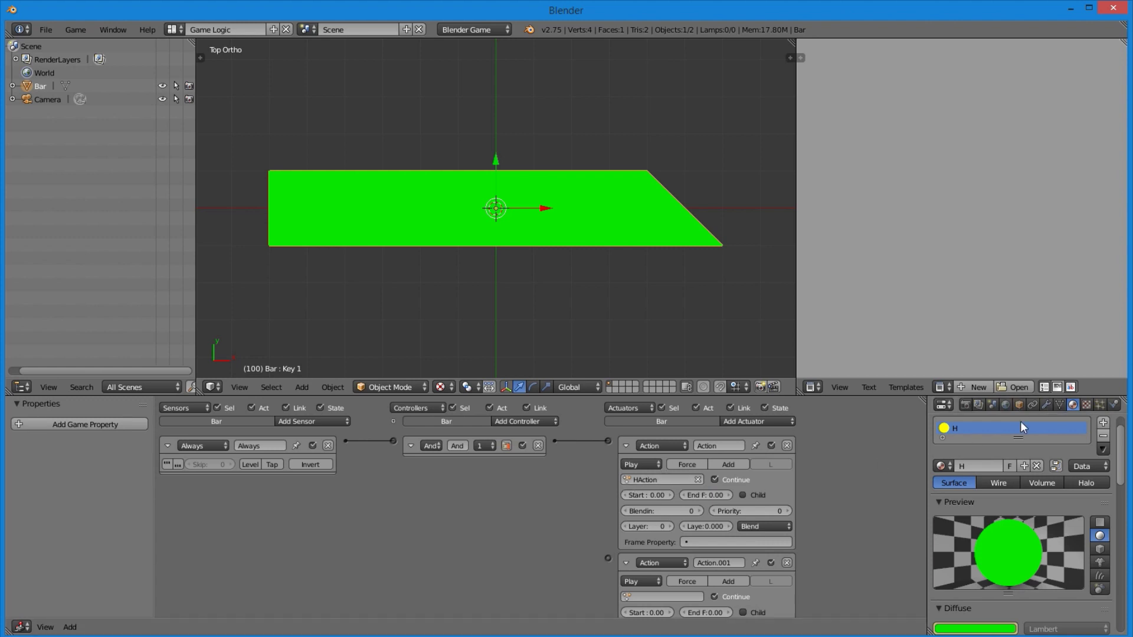
Review Bar's shape keys and assign KeyAction to the second Action actuator
click(1054, 406)
scroll(1003, 507, down, 2)
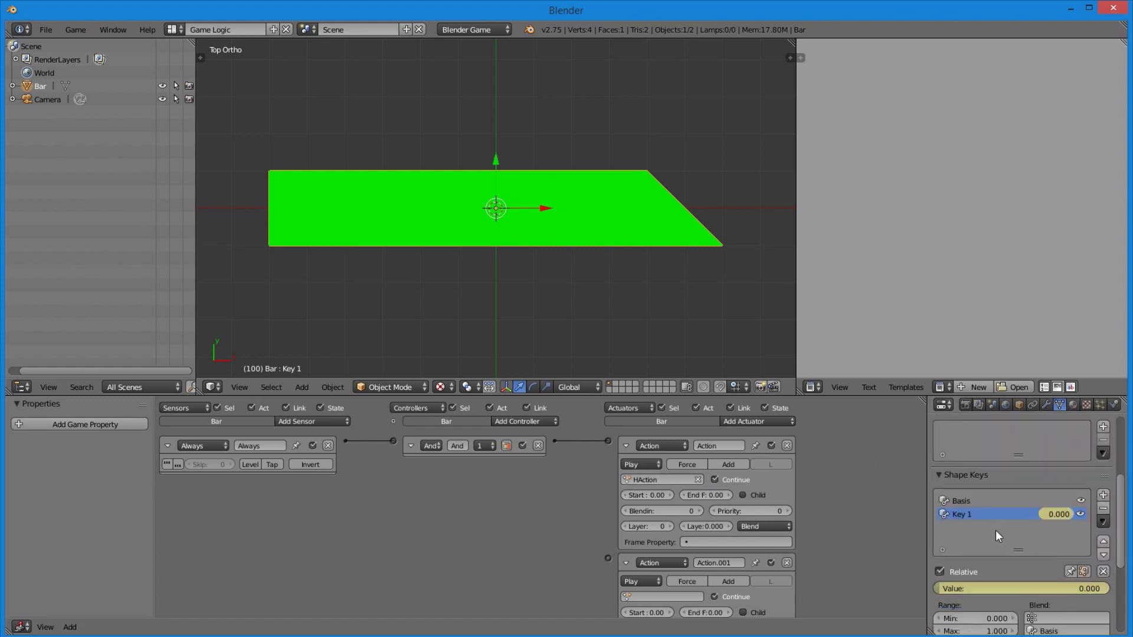
click(1077, 402)
scroll(669, 562, down, 1)
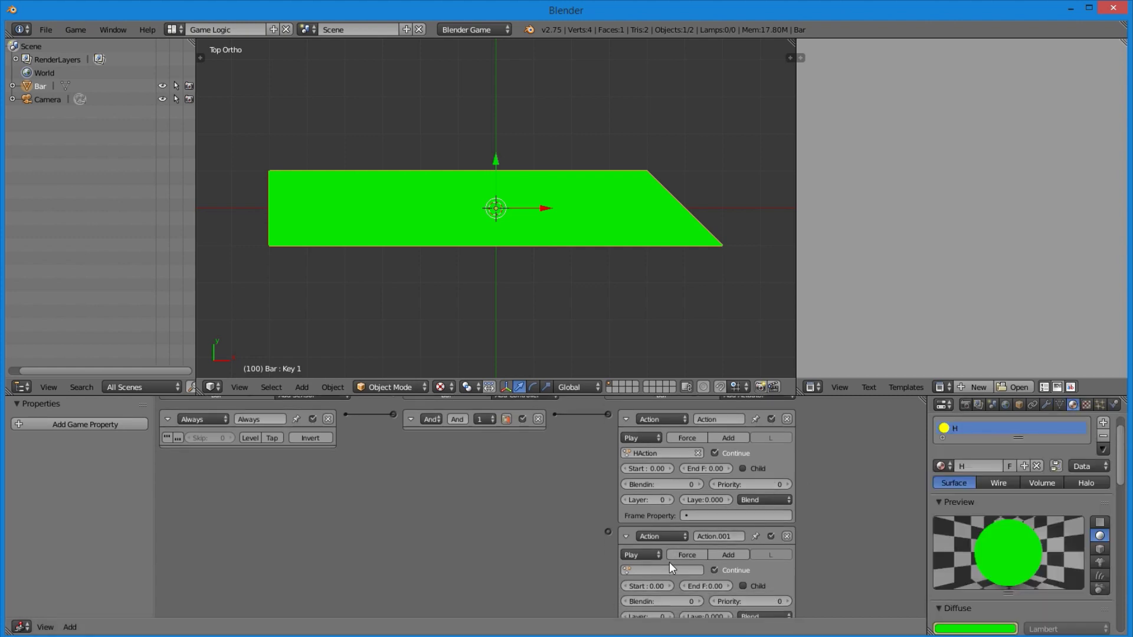
click(669, 568)
click(656, 469)
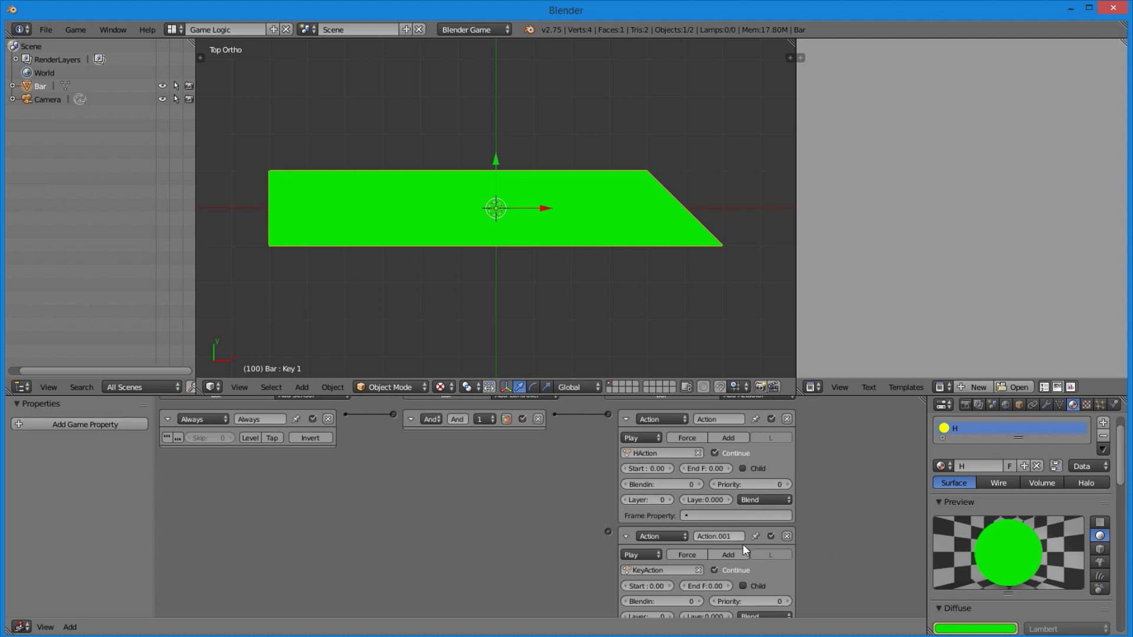
Link the And controller to the second Action actuator and test-run the game
drag(556, 415, 609, 532)
key(p)
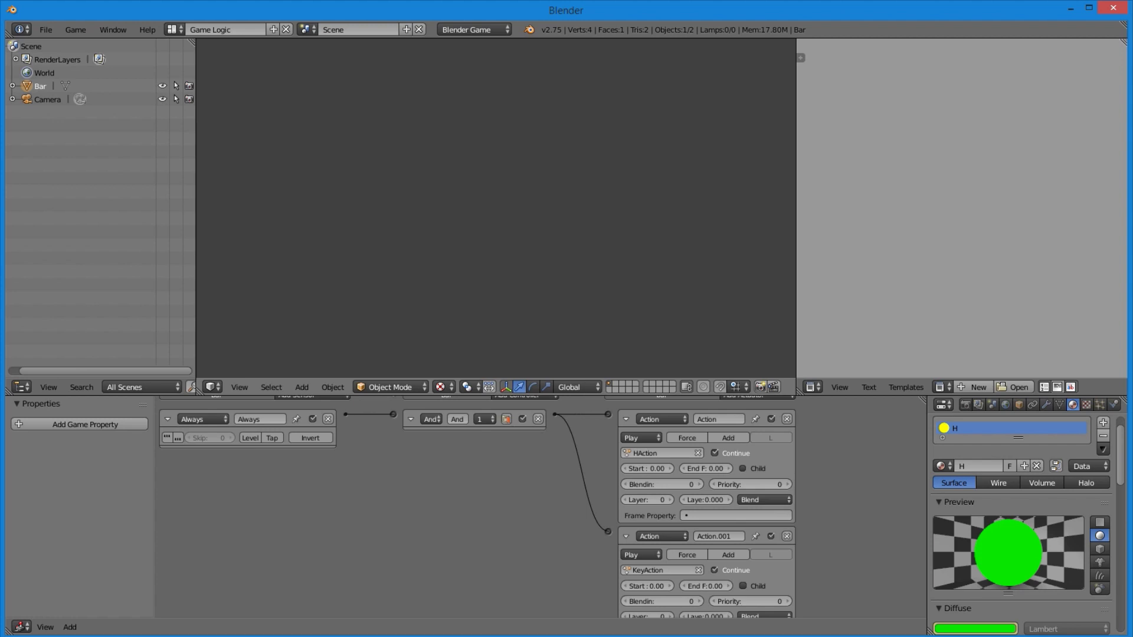
key(Escape)
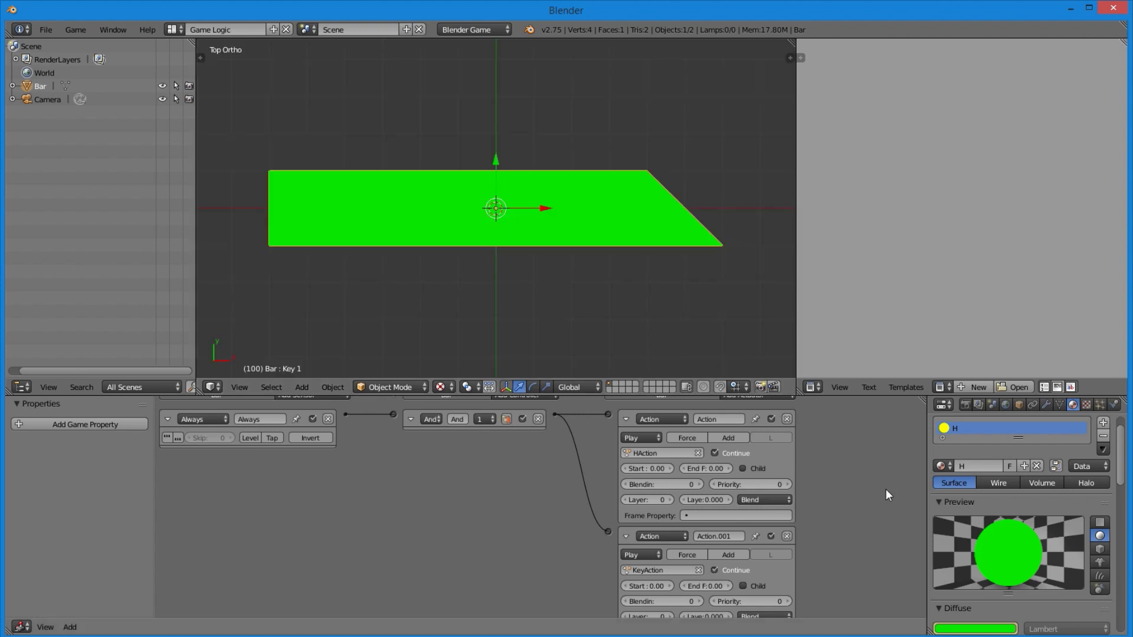
Set the HAction actuator's end frame to 100 and test-run the game
click(717, 467)
text(1000)
key(Return)
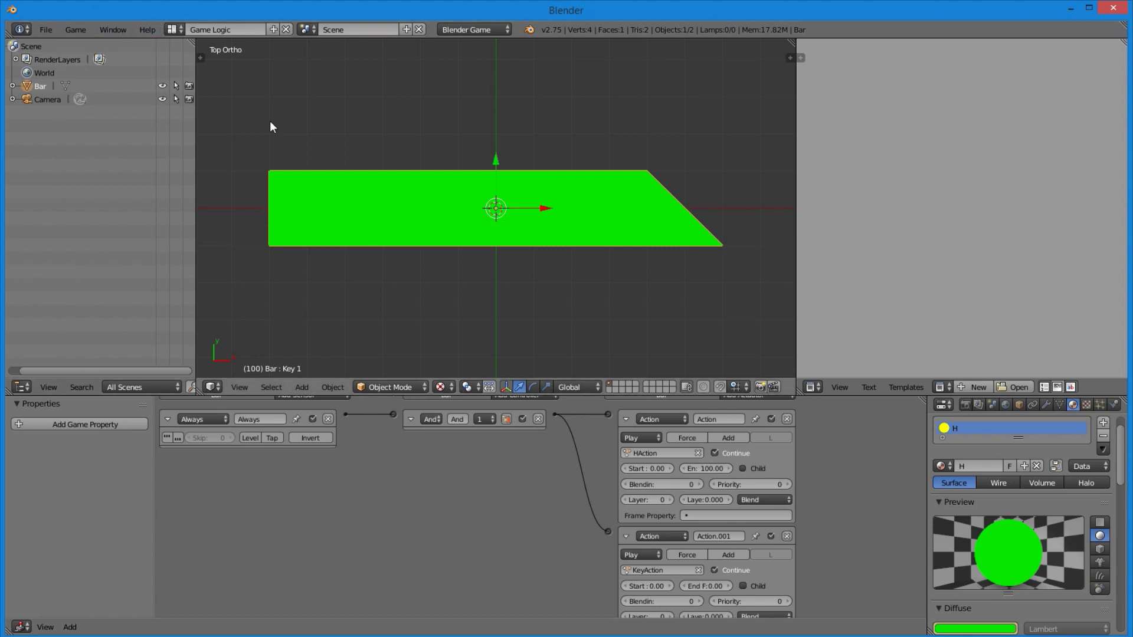
click(72, 31)
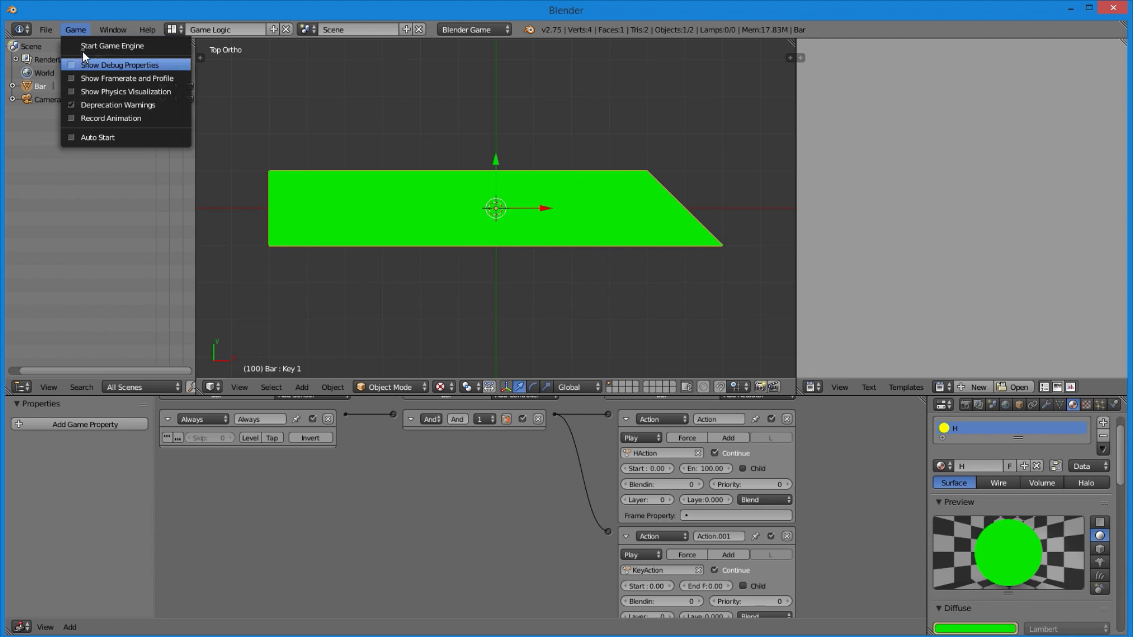
key(p)
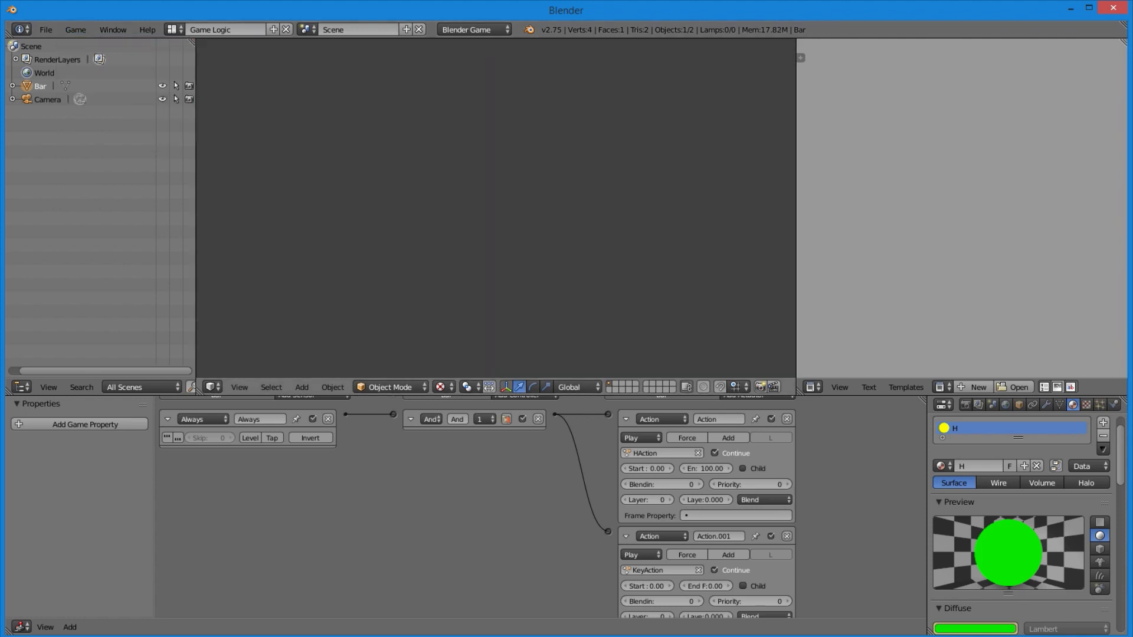
key(Escape)
Set the KeyAction actuator's end frame to 100 and run the game to check the bar's animation
scroll(731, 519, down, 1)
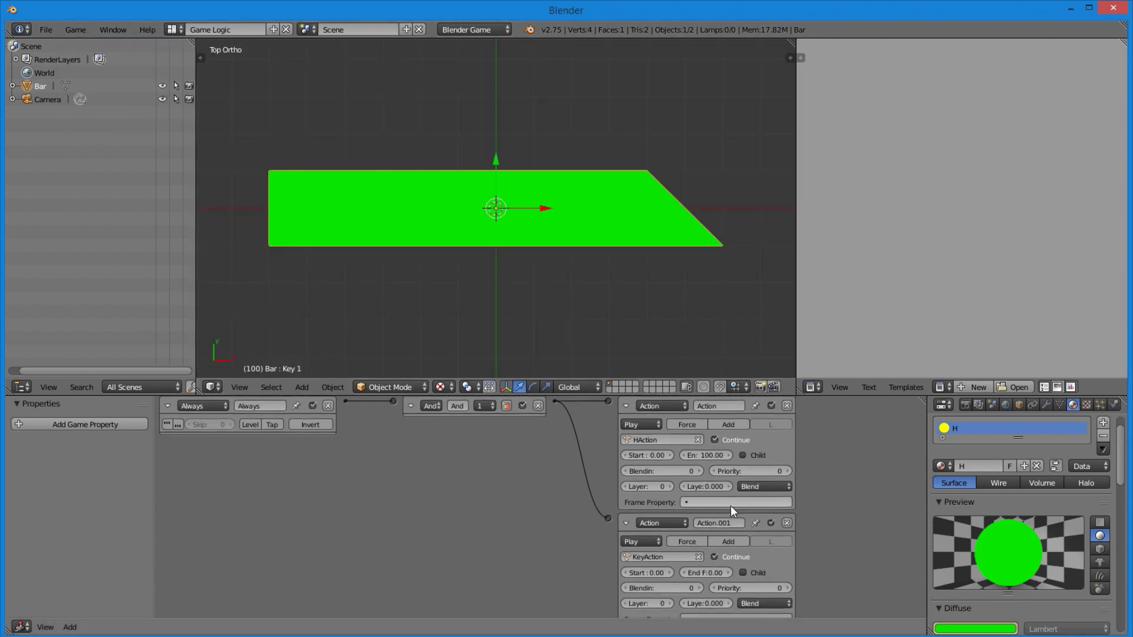
click(708, 571)
text(100)
key(Return)
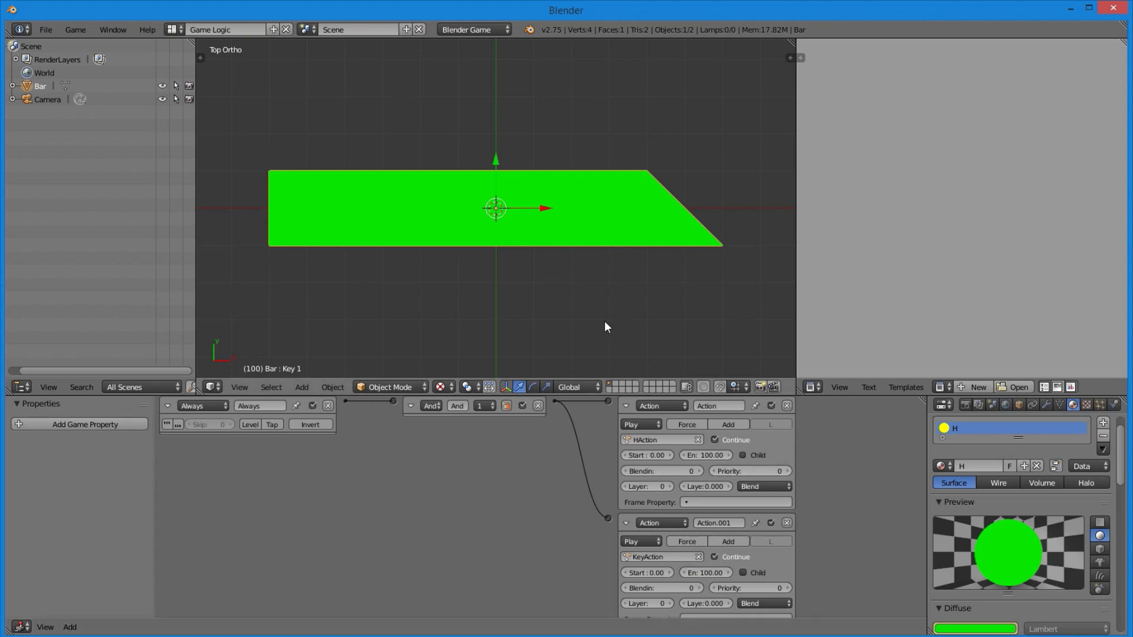
key(p)
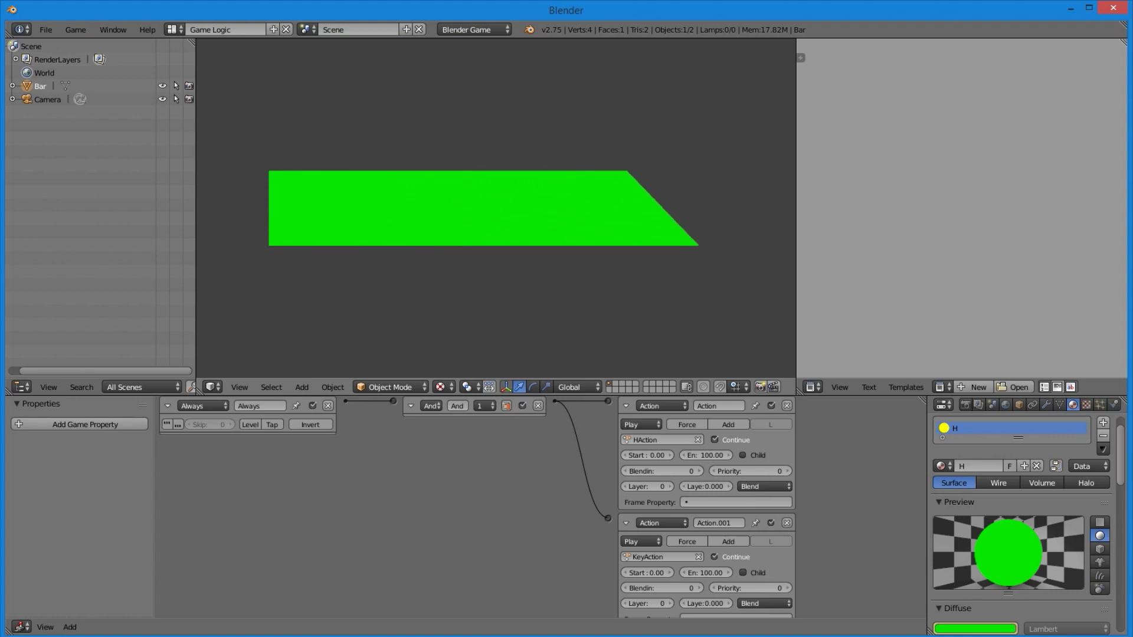
key(Escape)
Set the KeyAction actuator's layer to 1
scroll(775, 496, down, 1)
middle_drag(775, 497, 775, 491)
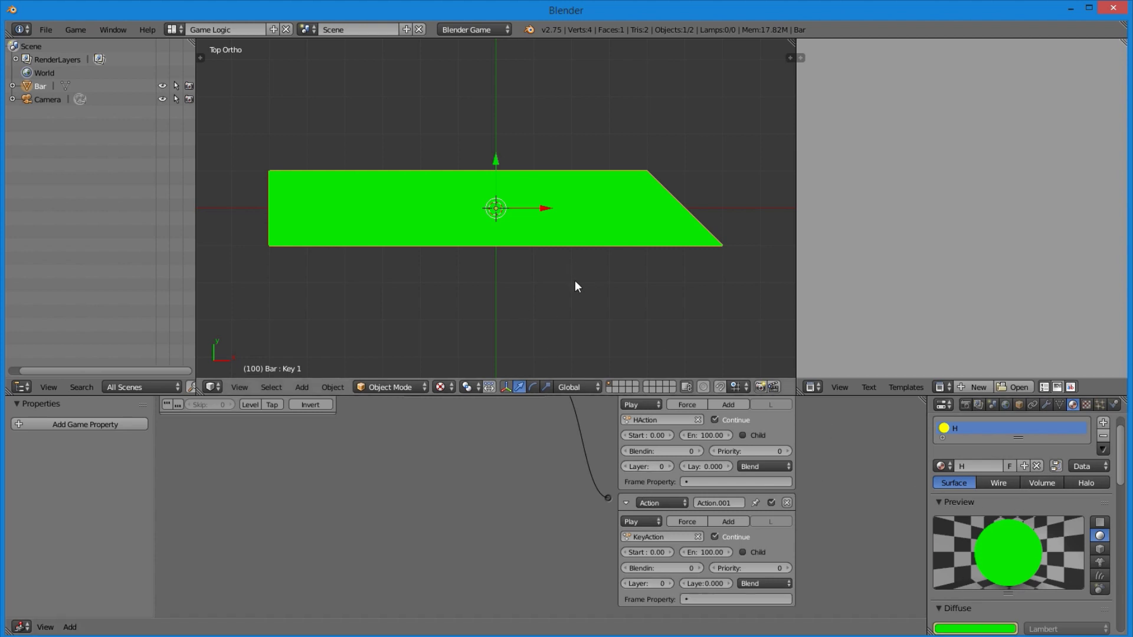
click(671, 582)
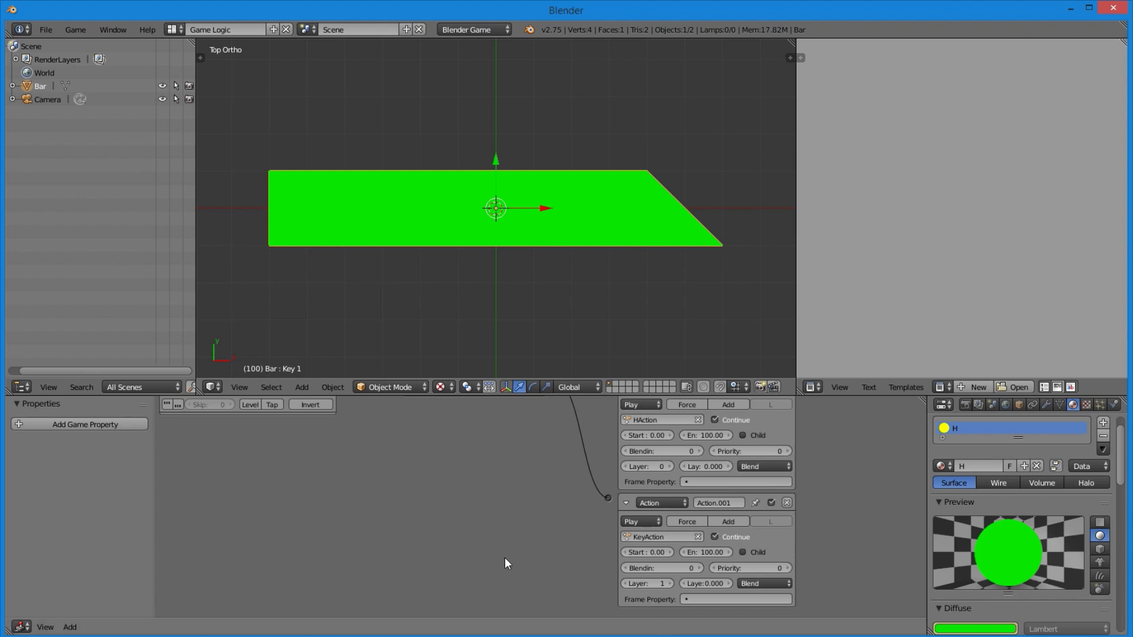
Test-run the game to check the bar's animation with both actuators
key(p)
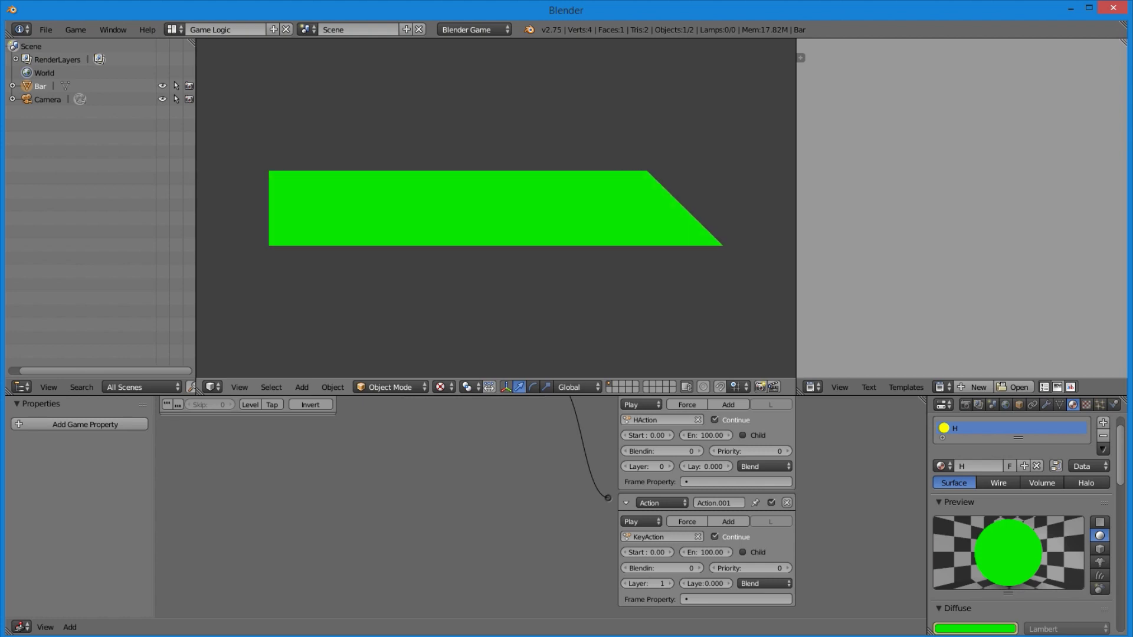
key(Escape)
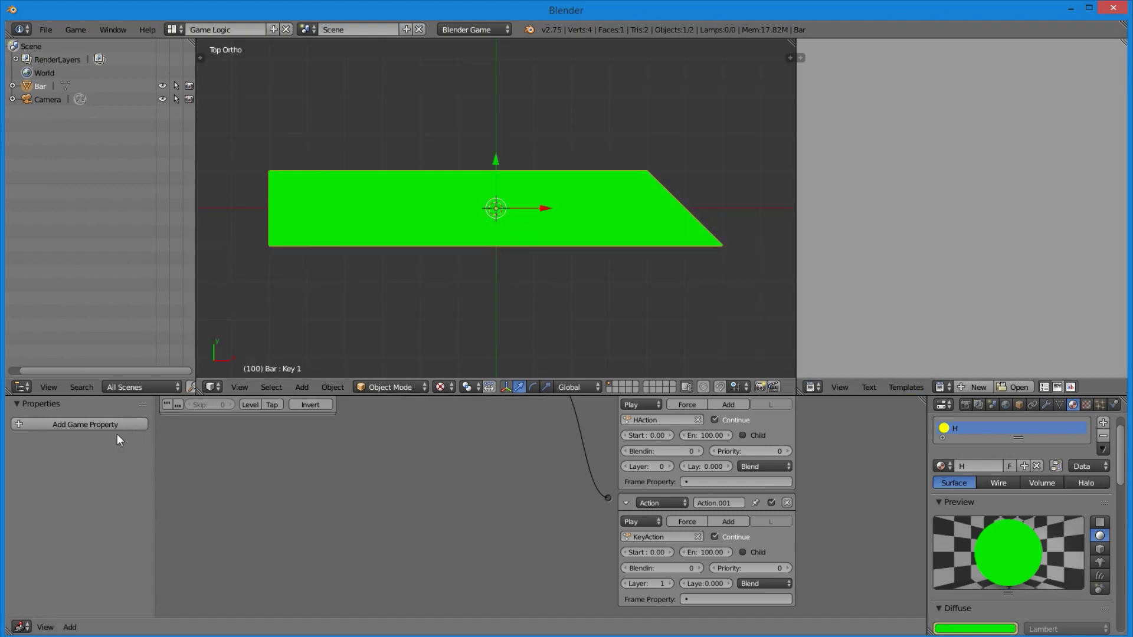
Add an Integer game property named H to the Bar object
drag(155, 447, 162, 448)
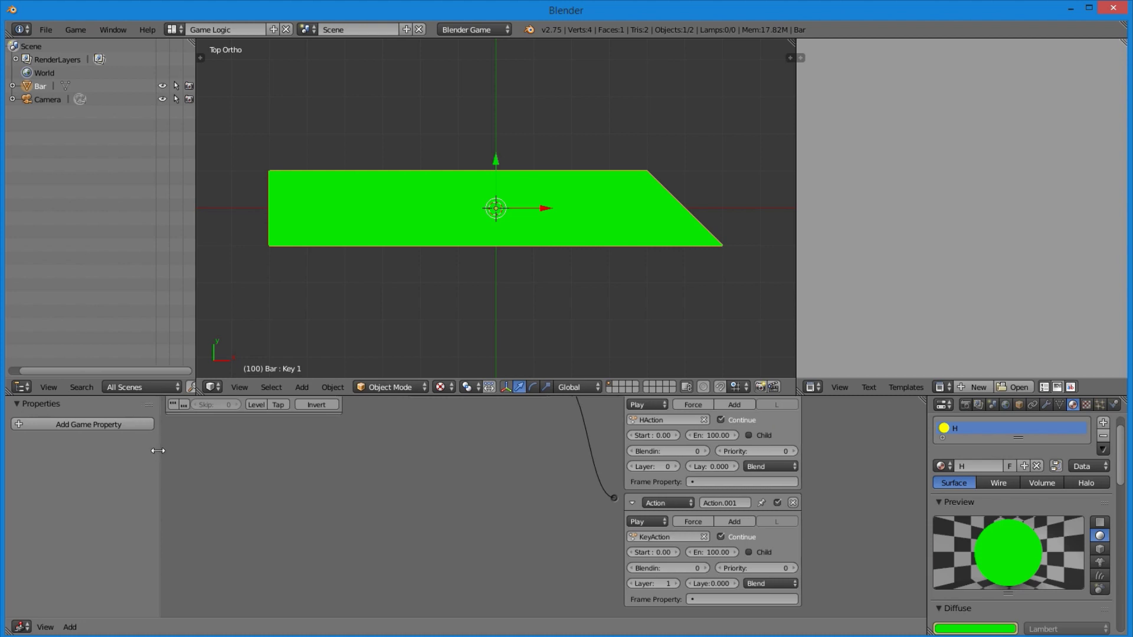
middle_drag(460, 479, 479, 535)
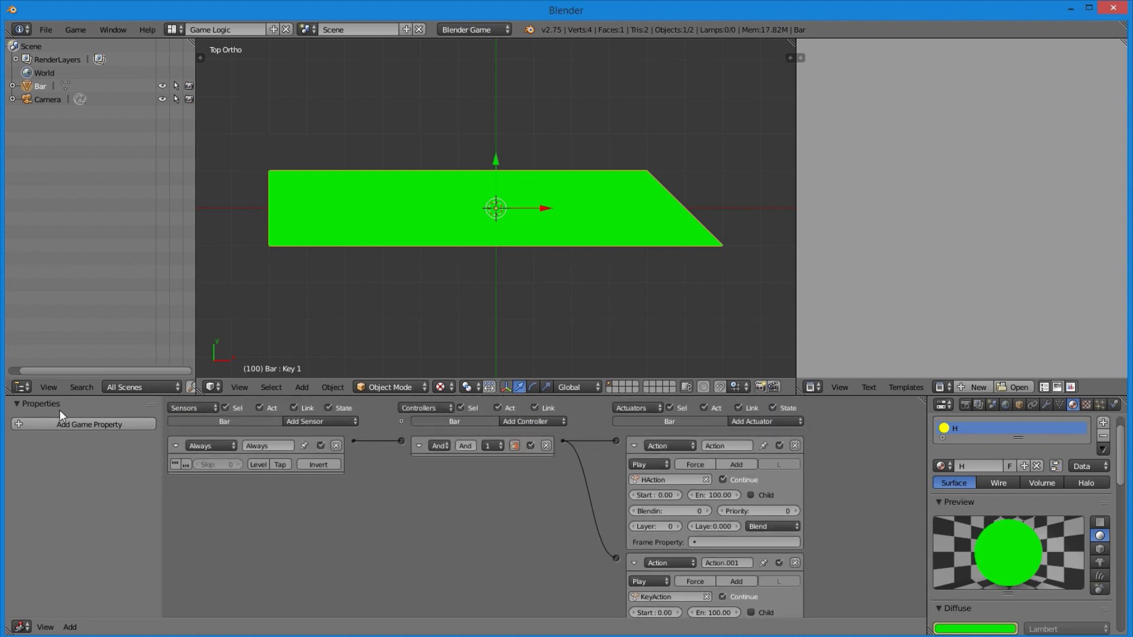
click(104, 431)
click(43, 444)
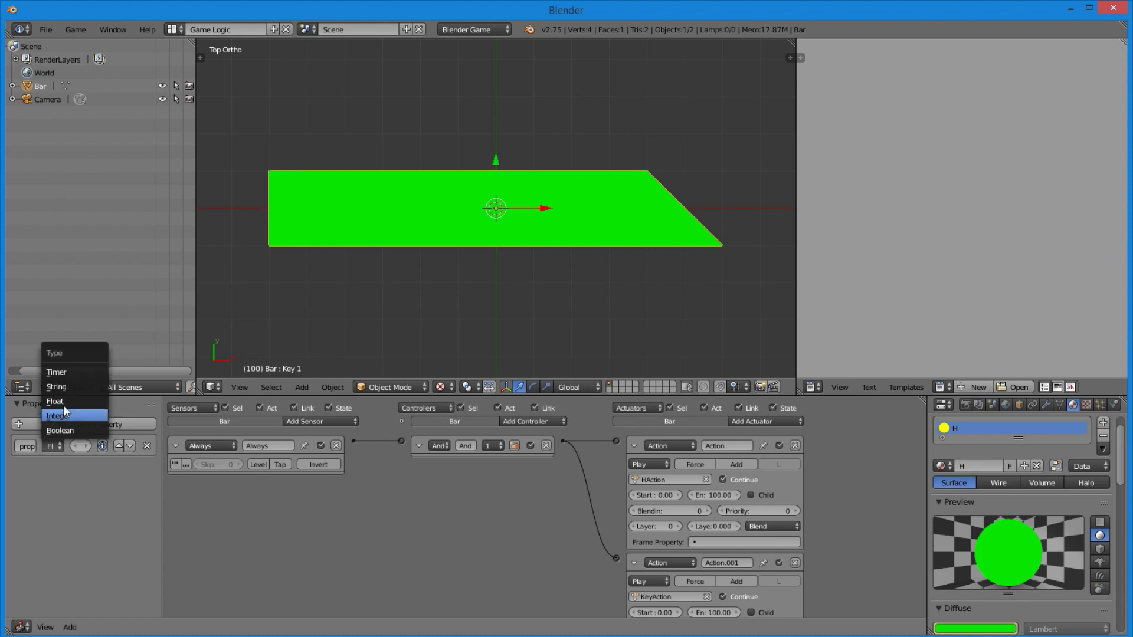
click(67, 414)
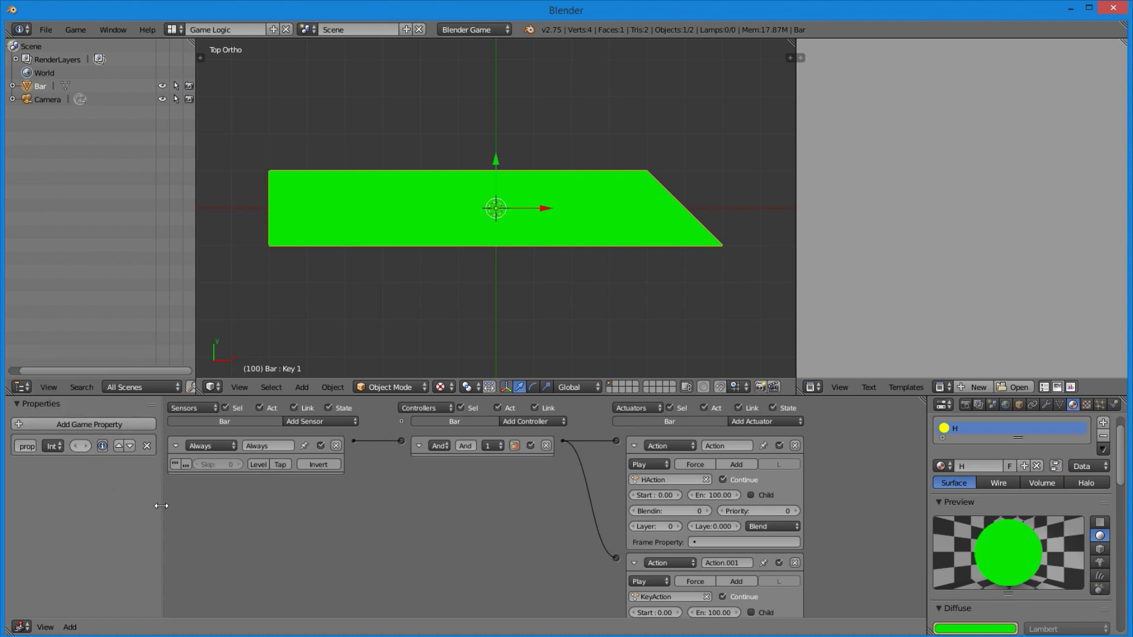
drag(160, 504, 221, 502)
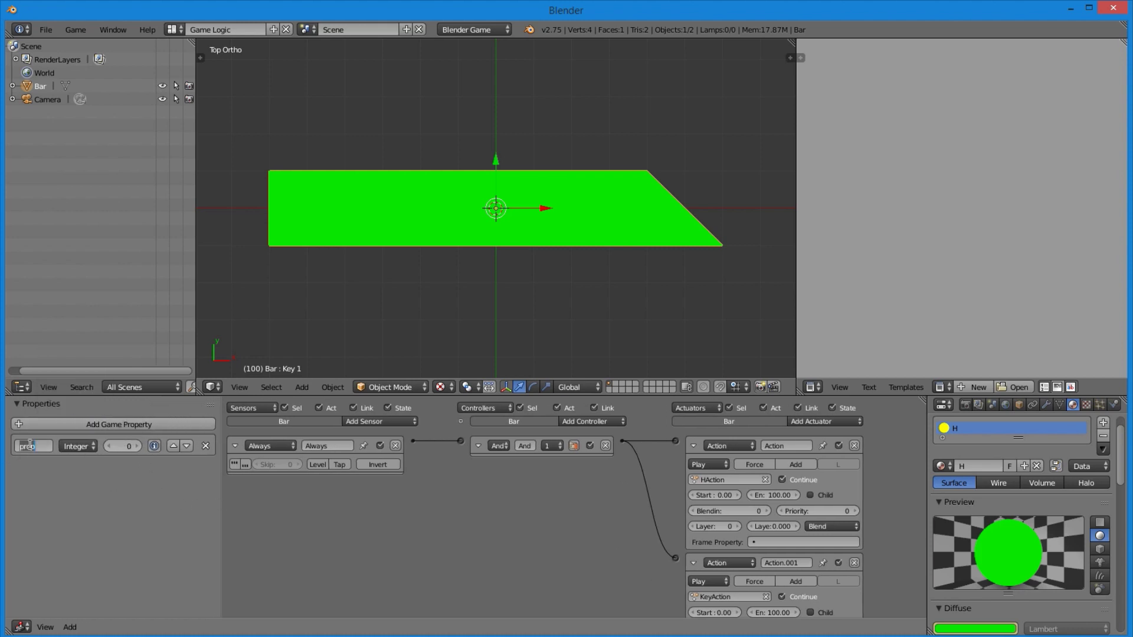
text(H)
key(Return)
Change the HAction and KeyAction actuators to Property playback, both driven by the H property
scroll(784, 498, down, 2)
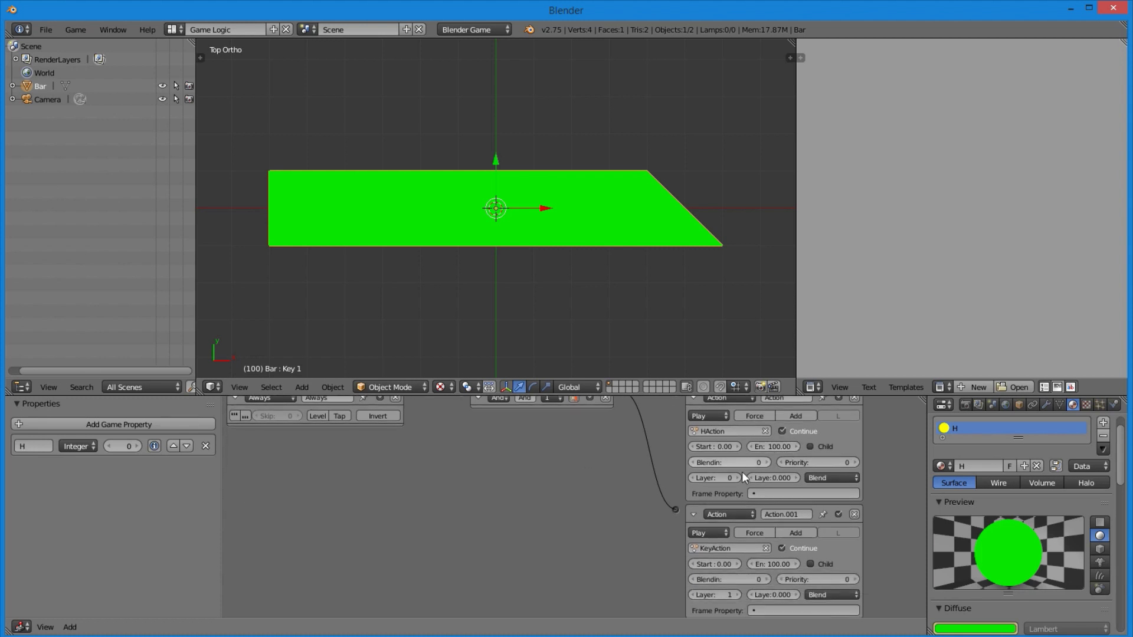
click(716, 417)
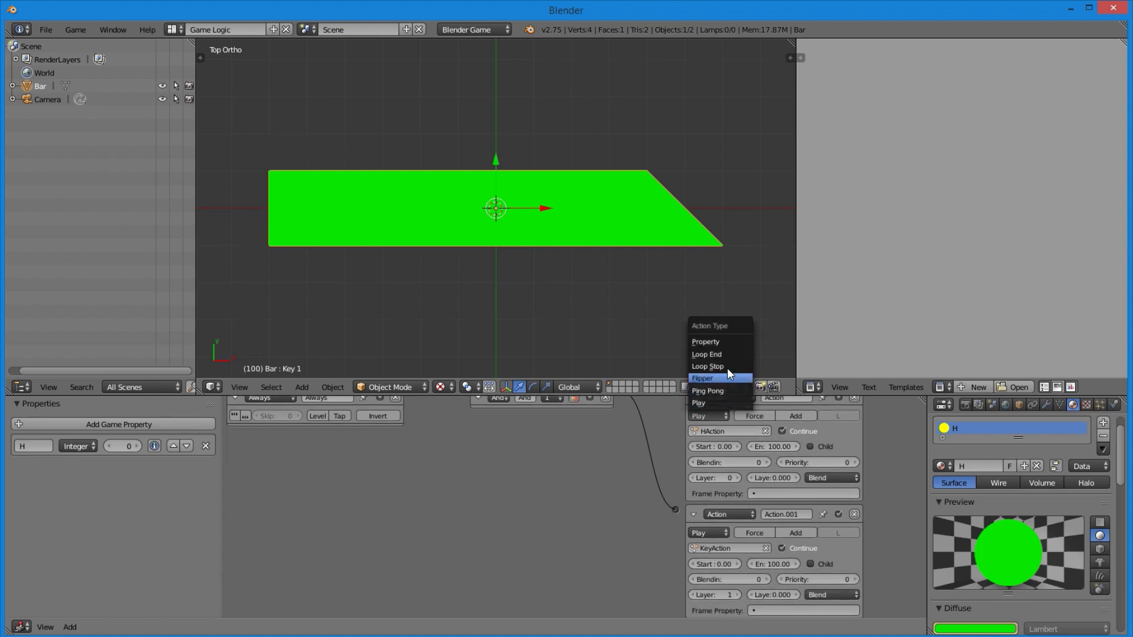
click(735, 340)
click(719, 525)
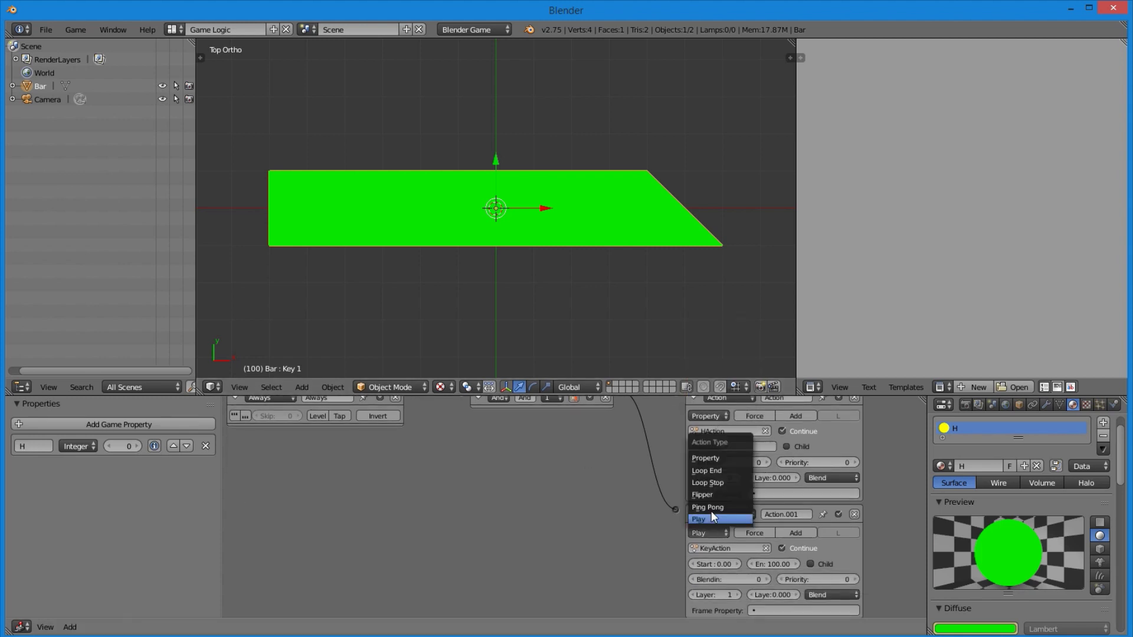
click(709, 456)
click(740, 446)
click(747, 461)
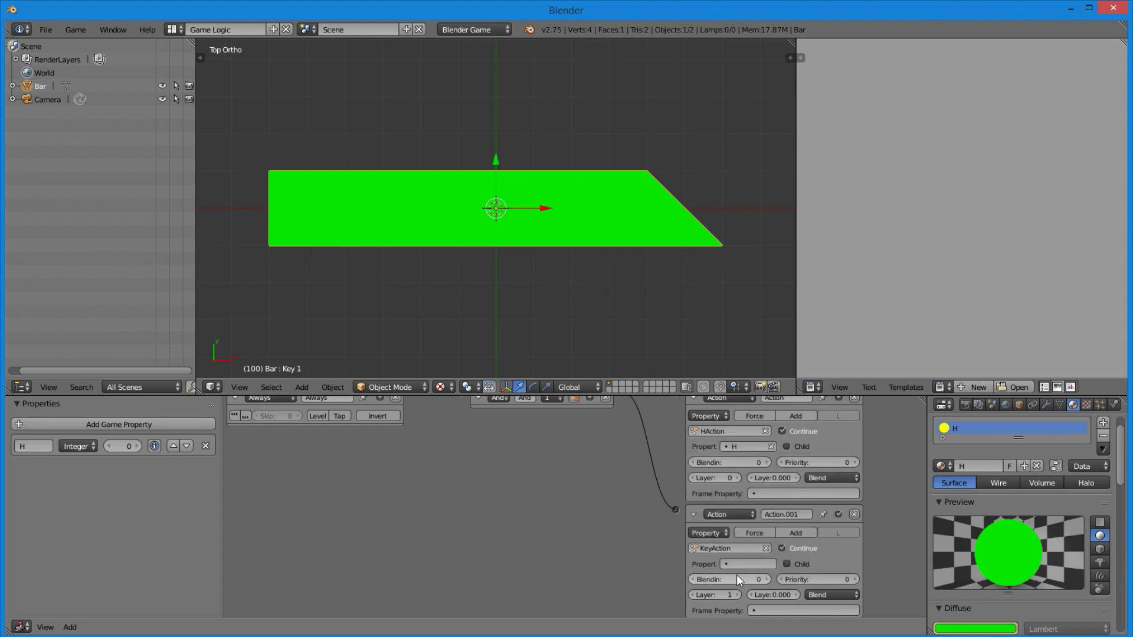
click(745, 563)
click(755, 443)
Set the H property to 50 and test-run the game
scroll(562, 438, up, 2)
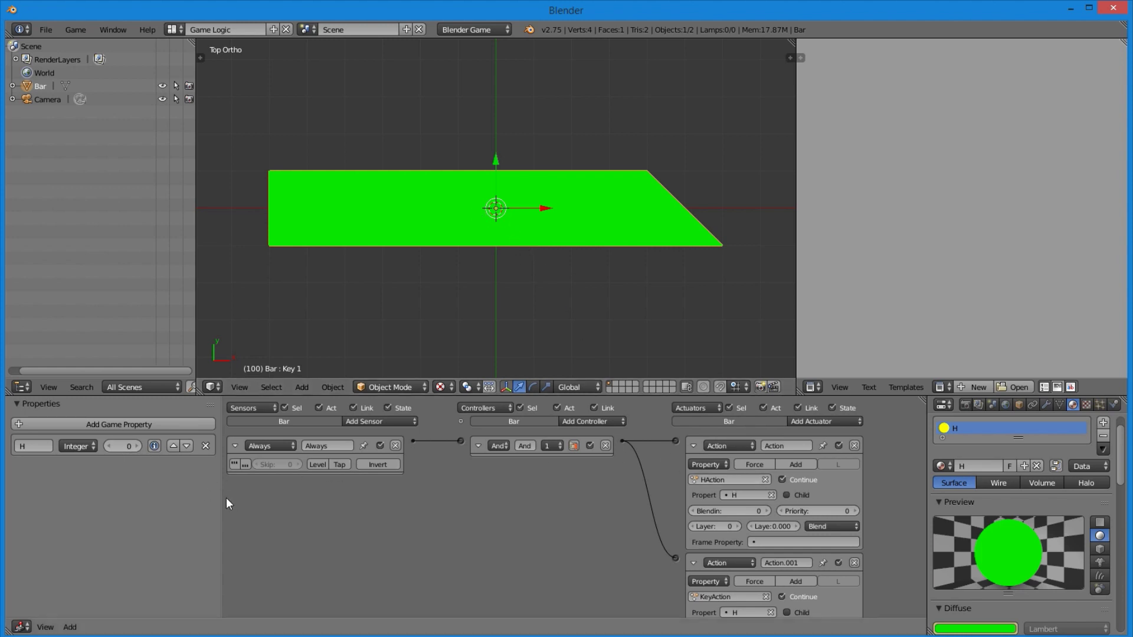
drag(222, 497, 286, 497)
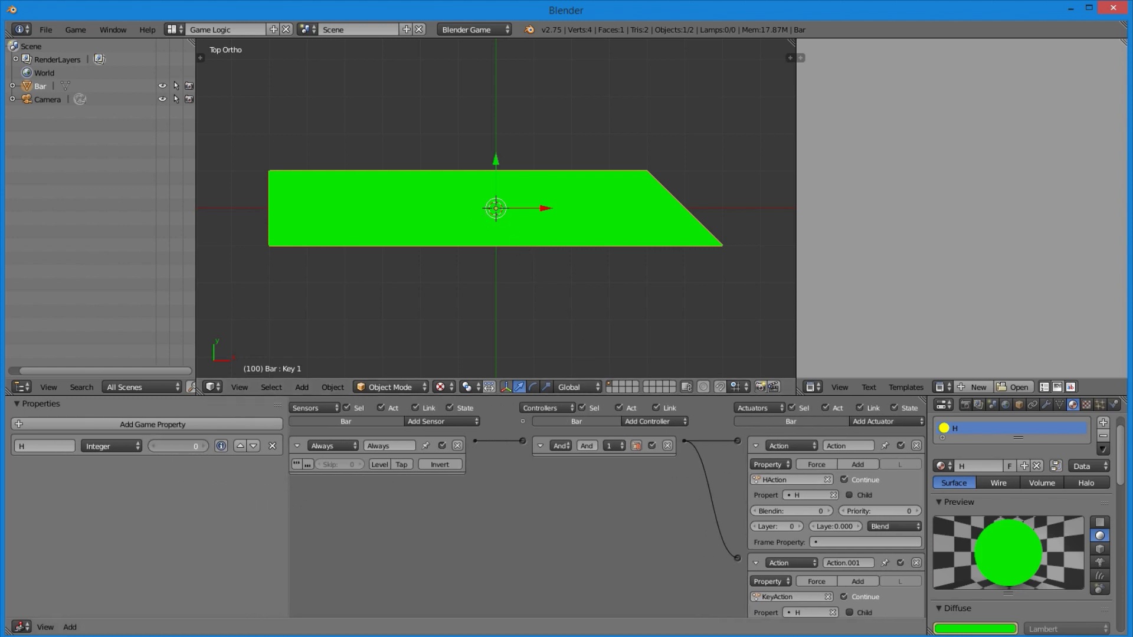
click(177, 446)
text(50)
key(Return)
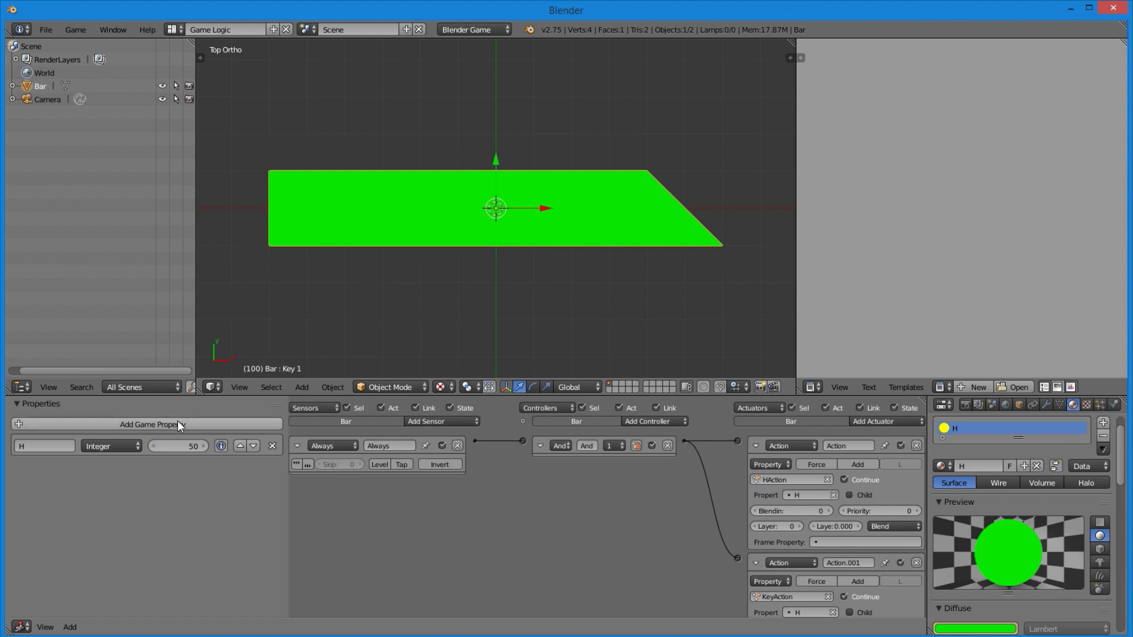
scroll(818, 490, down, 2)
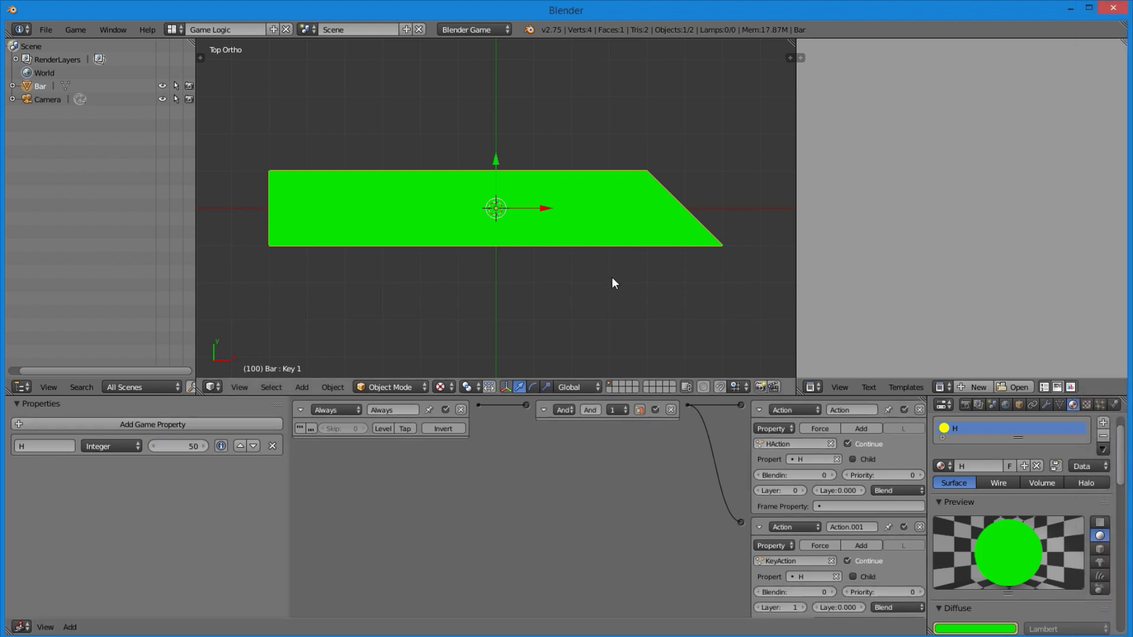
key(p)
key(Escape)
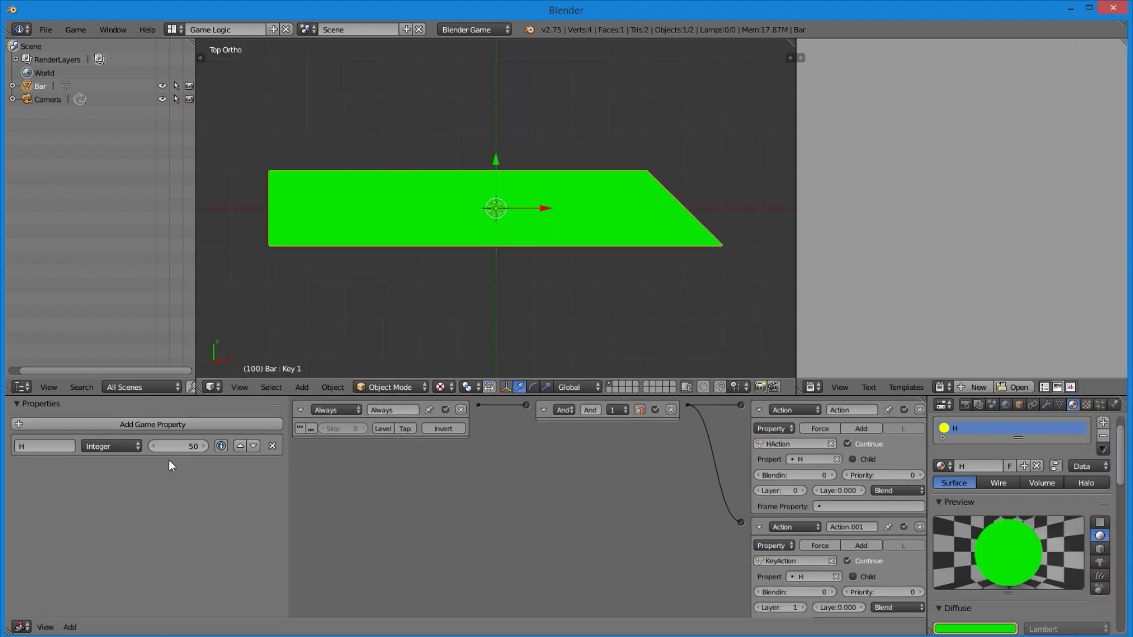
Set the H property to 100 and test-run the game
click(177, 446)
text(100)
key(Return)
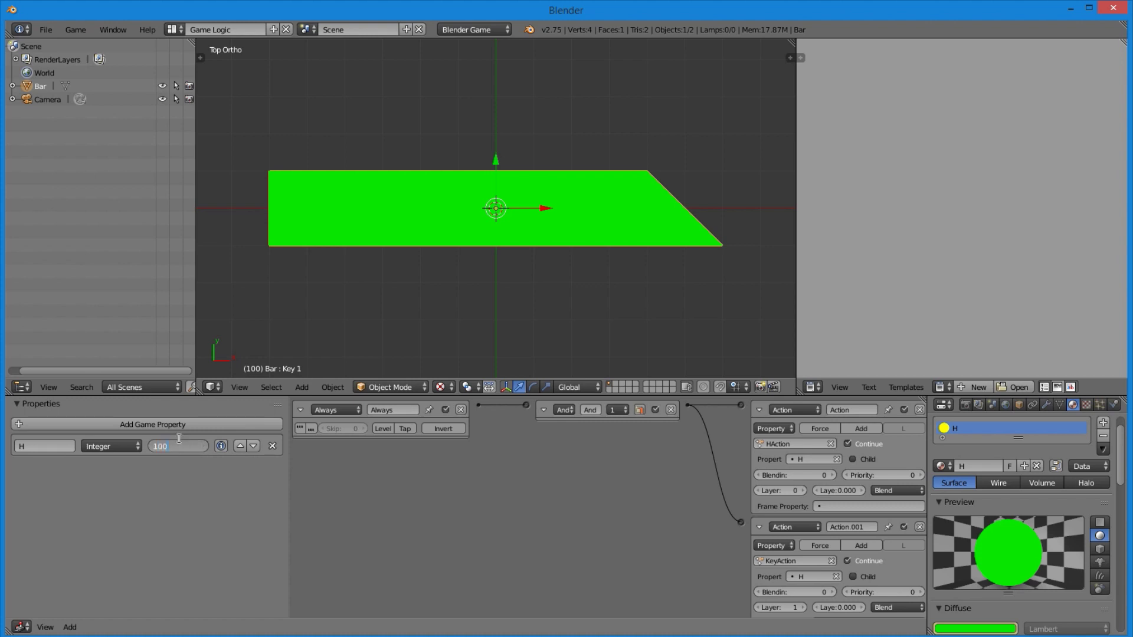
key(p)
key(Escape)
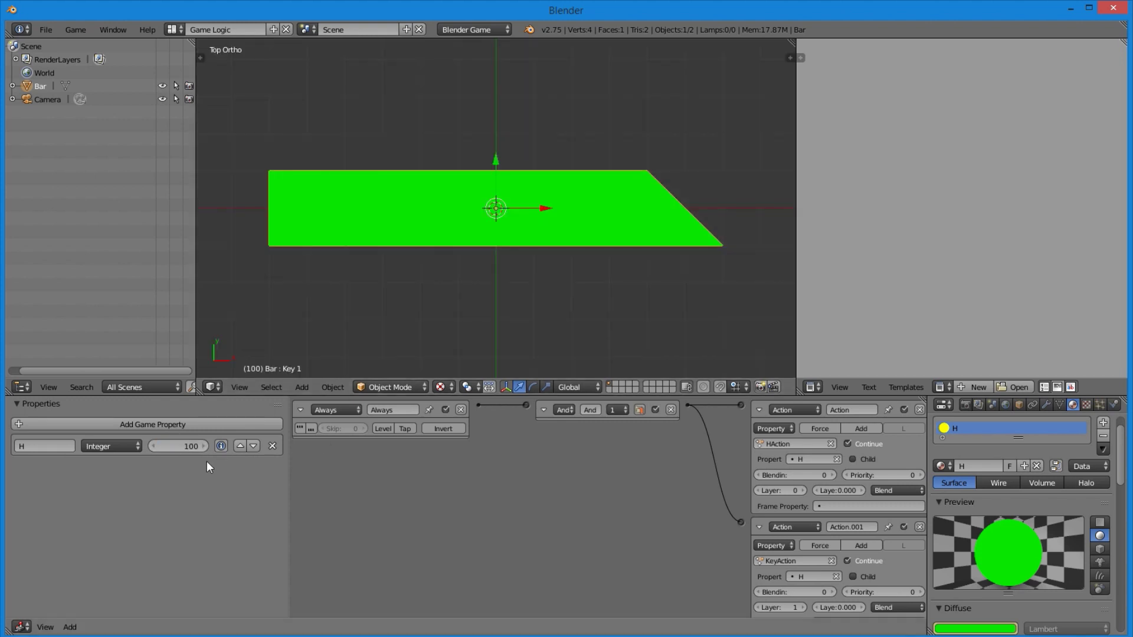
Set the H property to 1 and test-run the game
click(177, 446)
text(1)
key(Return)
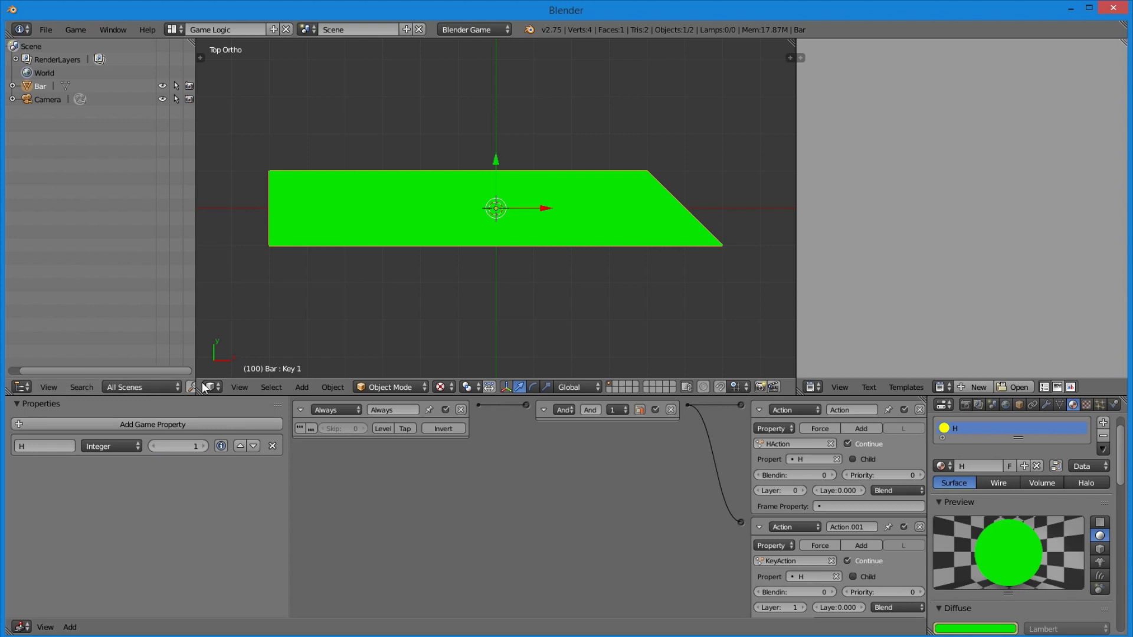
key(p)
key(Escape)
Try the H property at 3 and at 21, test-running the game with each value
drag(152, 447, 171, 446)
key(p)
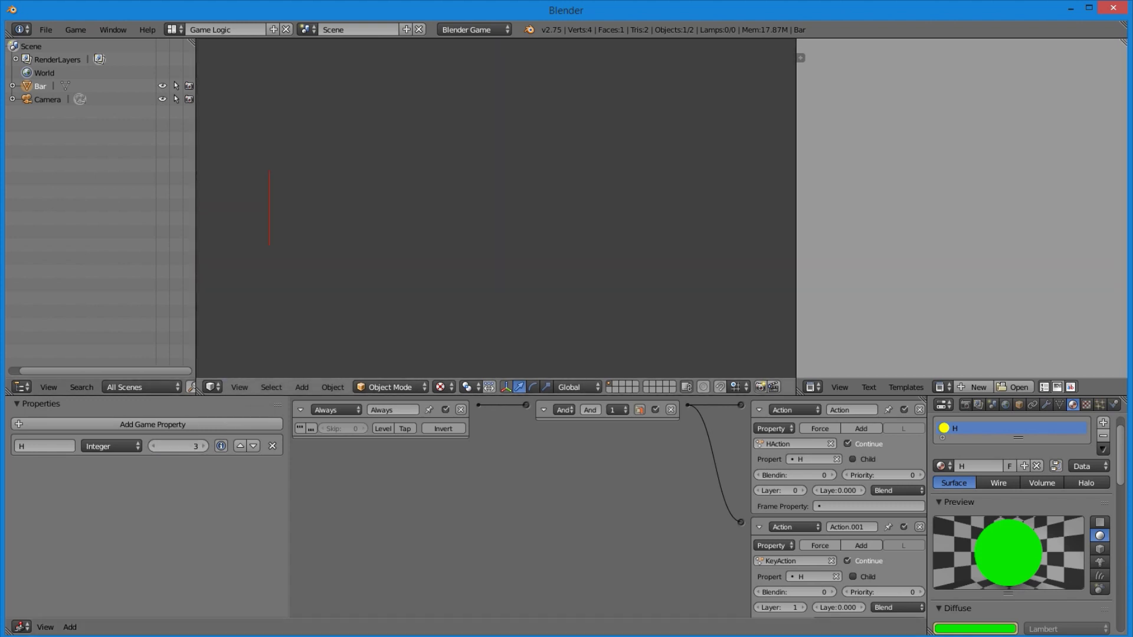
key(Escape)
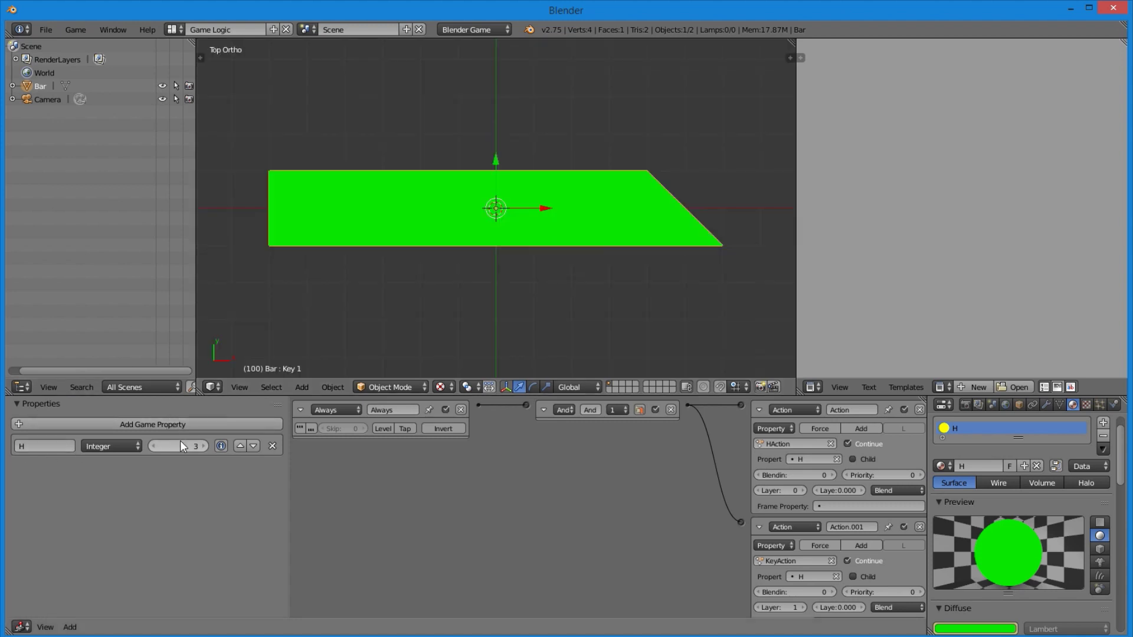
key(p)
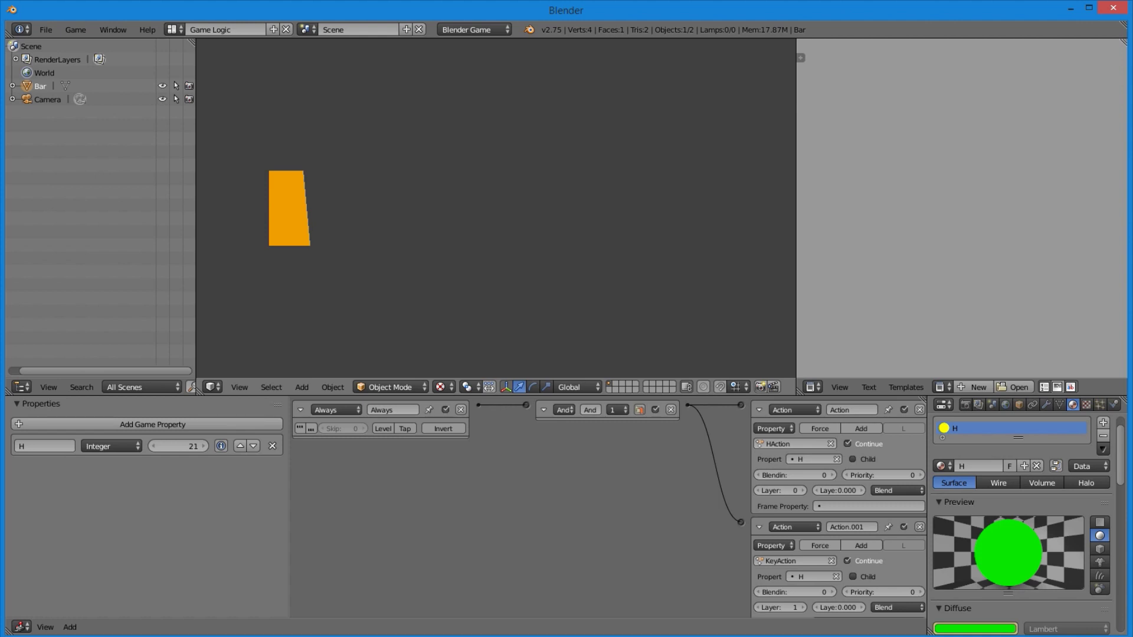
key(Escape)
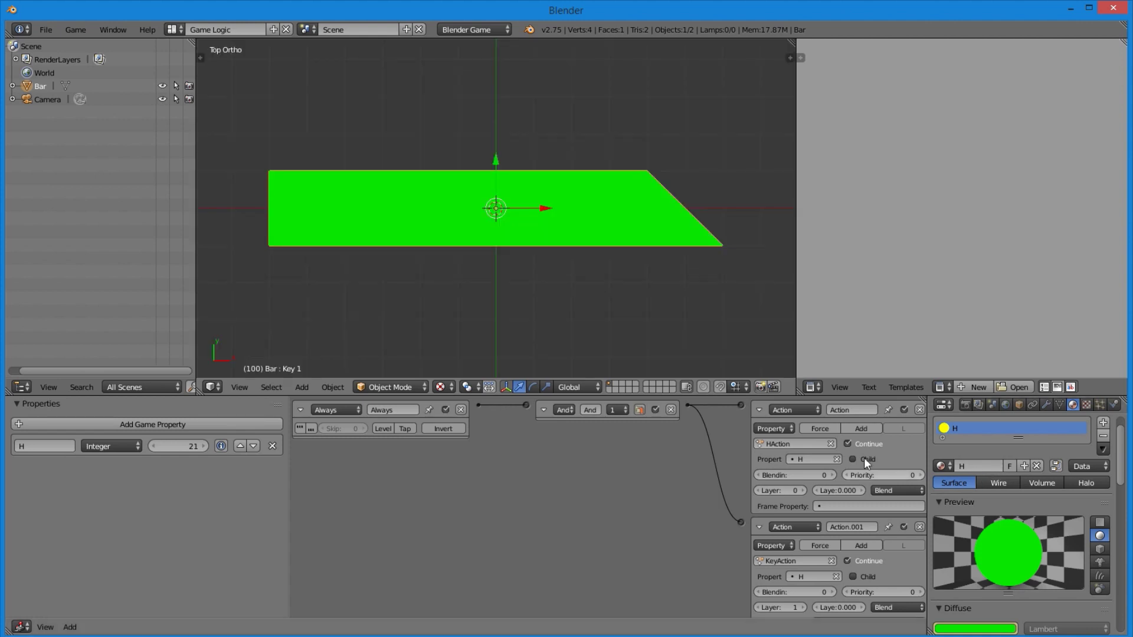
Collapse both Action actuators and the And controller to compact the bar's logic bricks
click(761, 408)
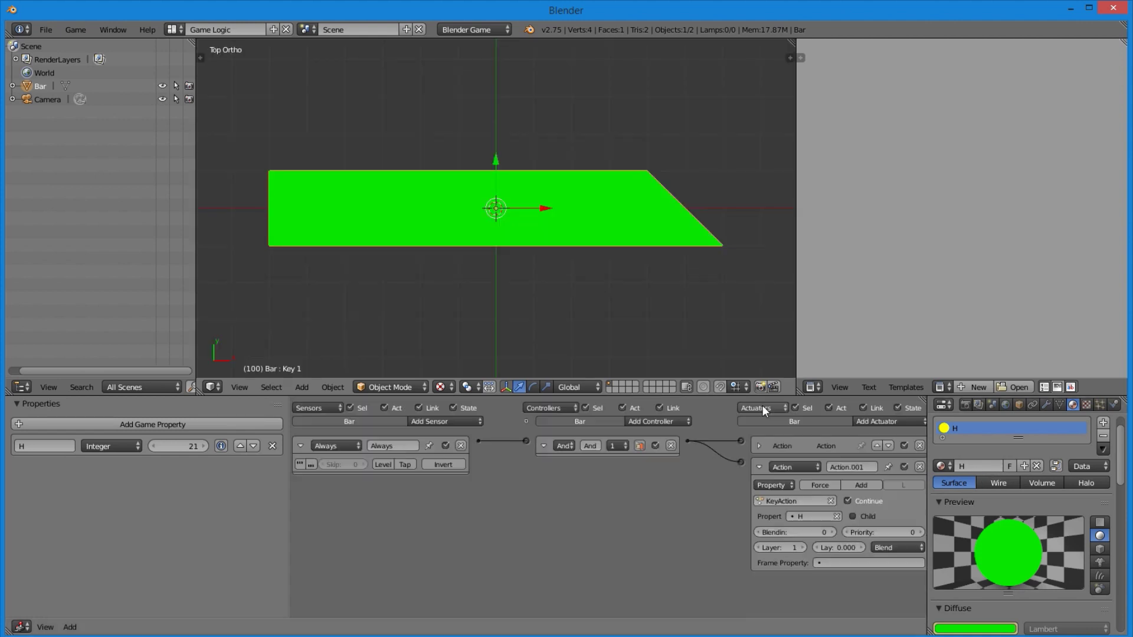
click(759, 466)
click(545, 443)
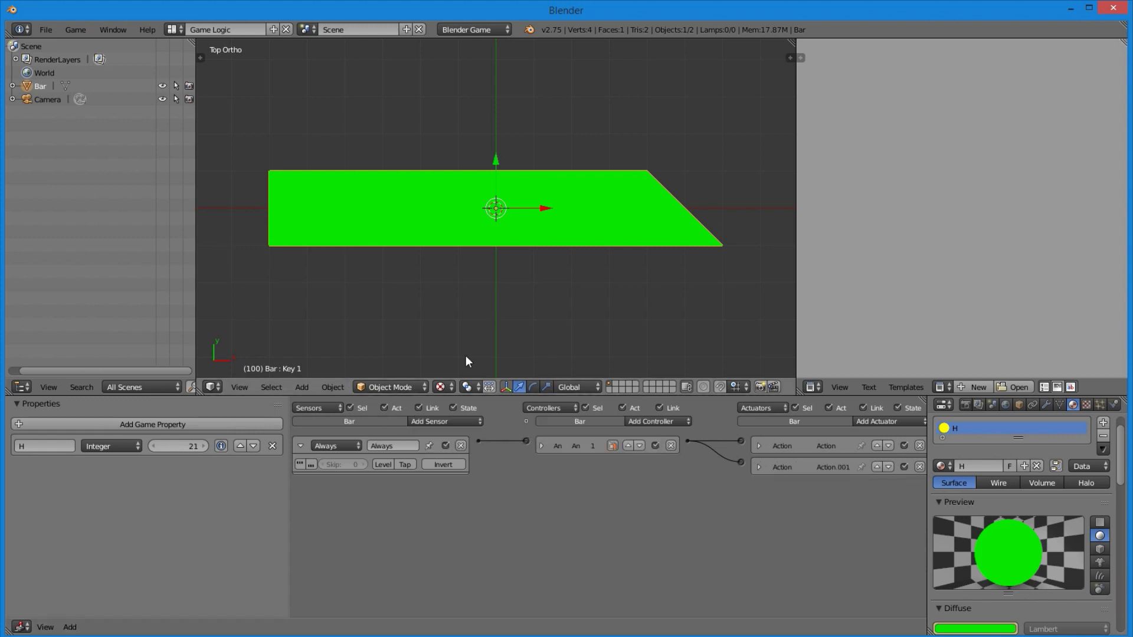
ctrl+scroll(650, 476, down, 2)
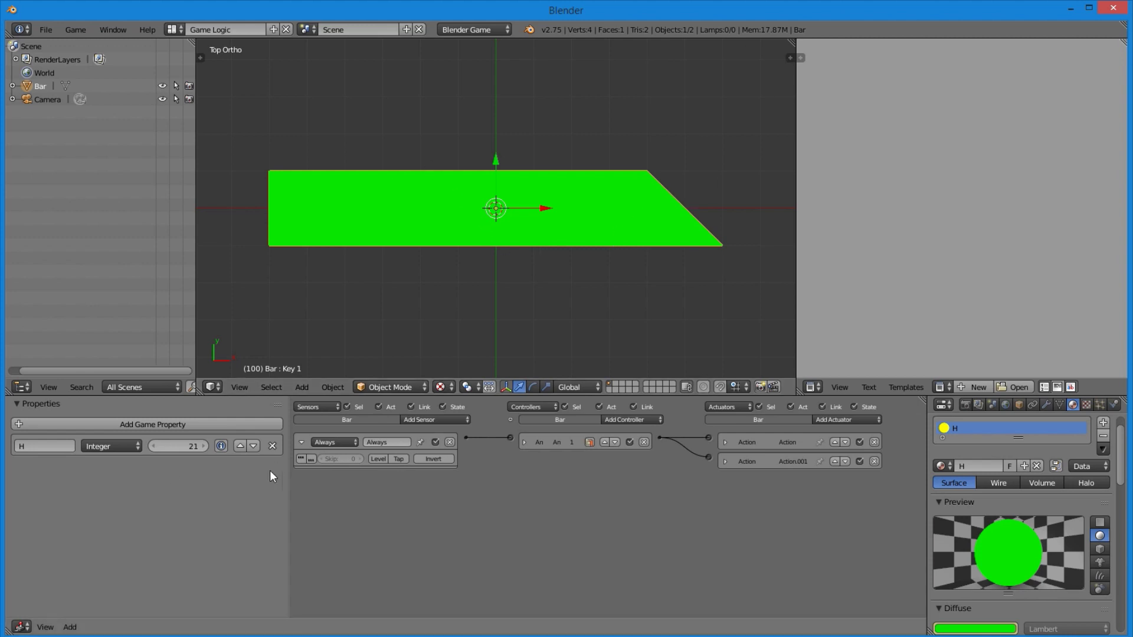
Reset the camera to the world origin facing straight down and raise it along Z above the bar
scroll(493, 260, down, 2)
scroll(494, 255, down, 2)
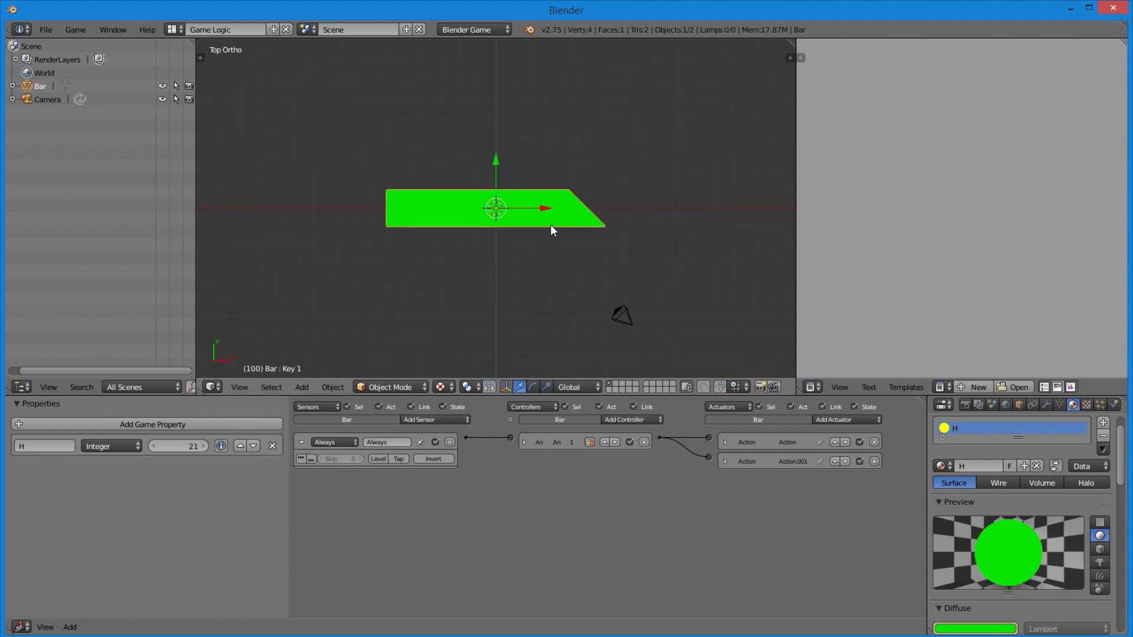
right_click(615, 313)
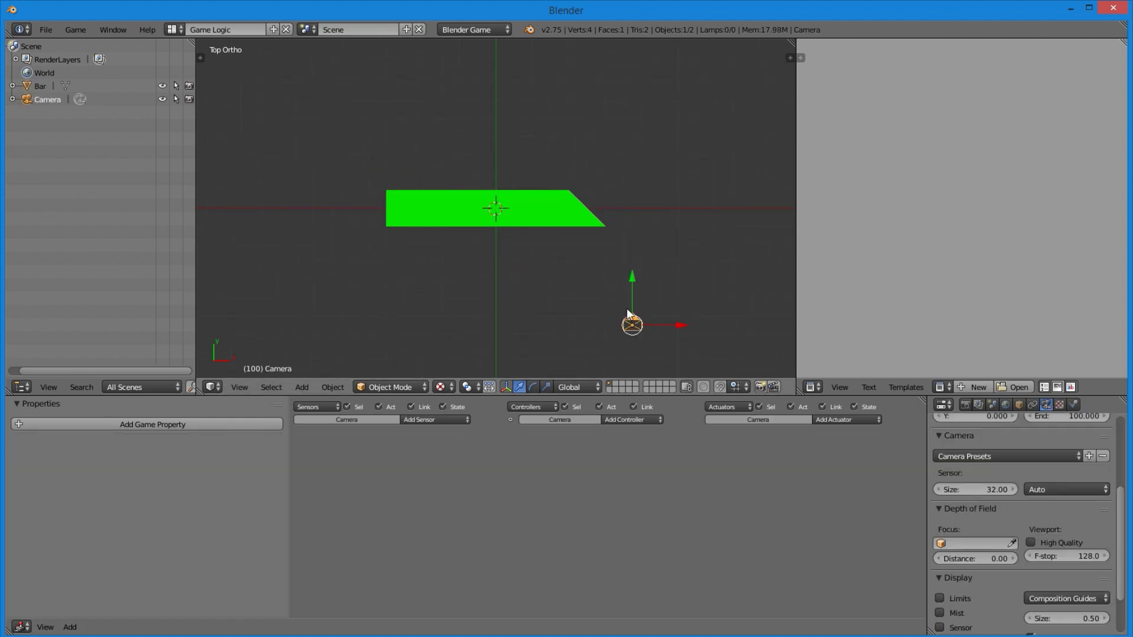
key(g)
key(z)
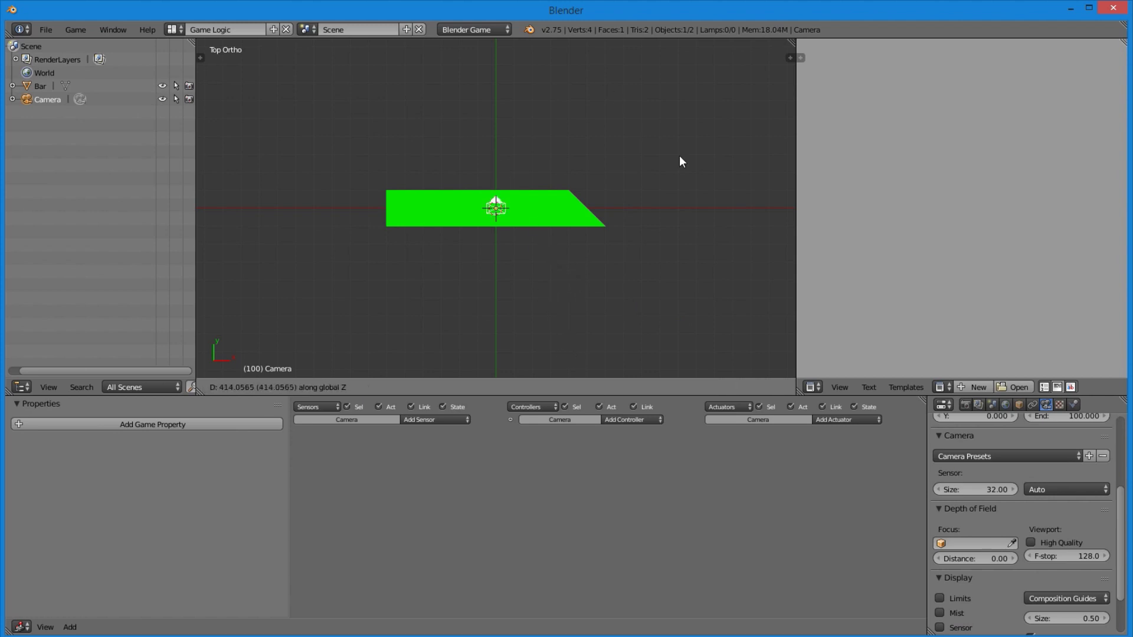
click(687, 166)
middle_drag(696, 172, 584, 114)
key(g)
key(z)
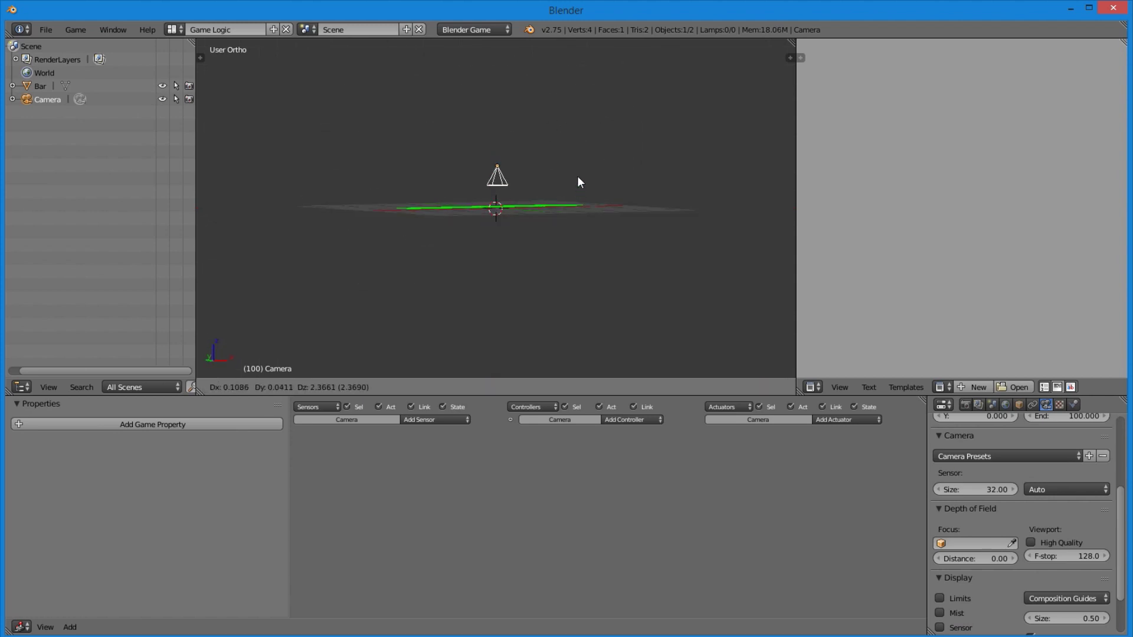
click(593, 101)
Look through the camera, scale the bar down, and place it in the upper-left part of the camera frame
click(240, 387)
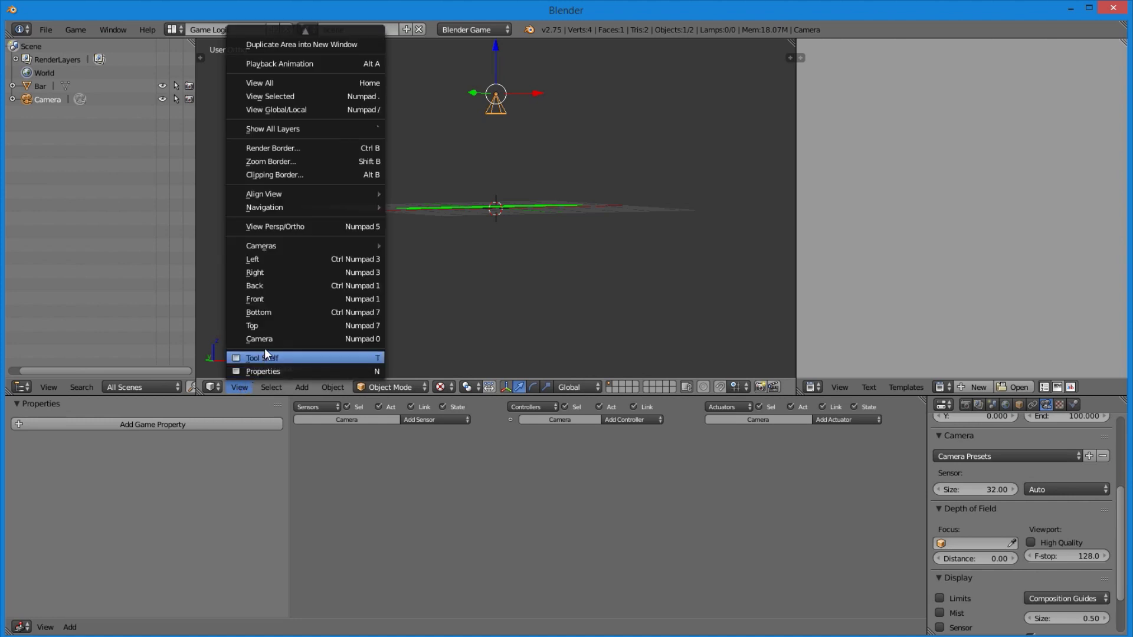
click(264, 338)
right_click(553, 232)
key(s)
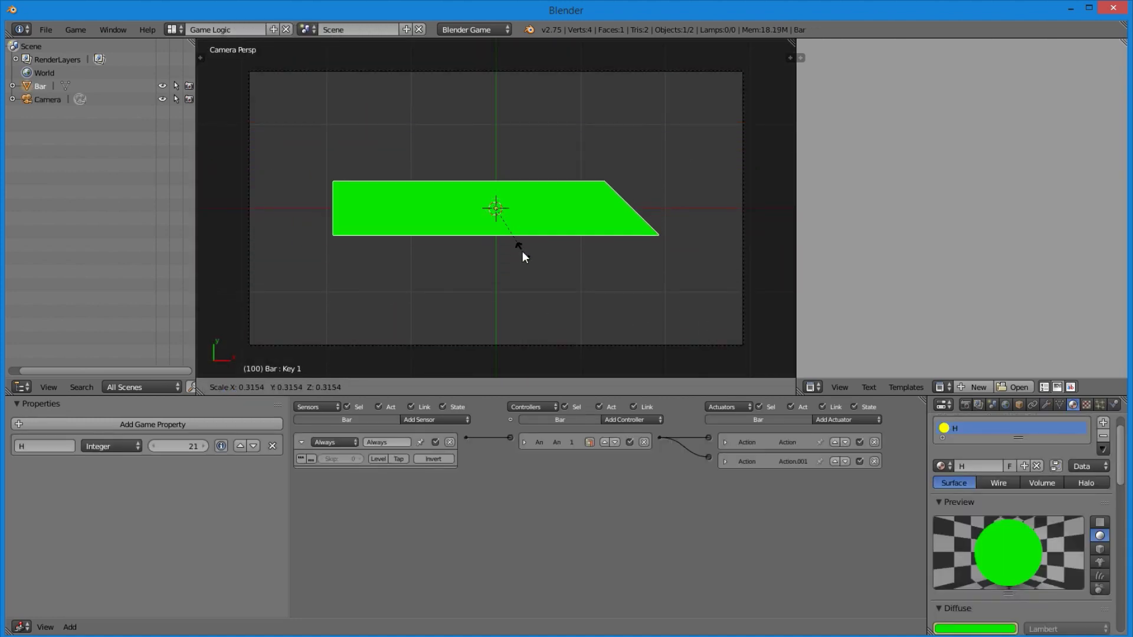
click(522, 250)
key(g)
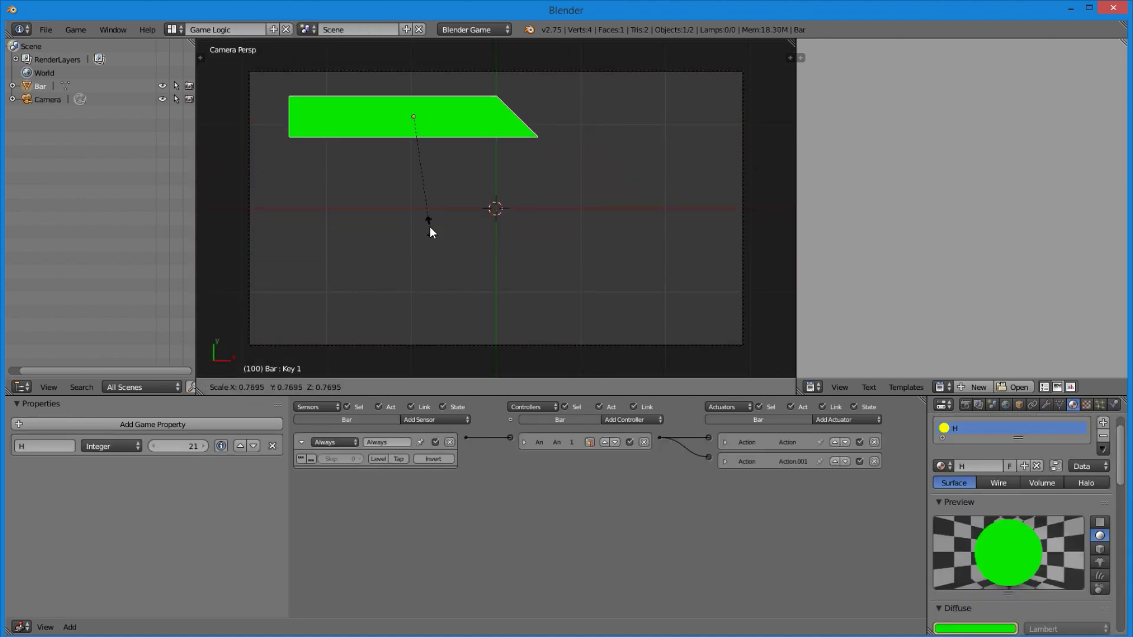
click(365, 207)
Leave the camera view, raise the bar along Z towards the camera, and shift it horizontally closer to the camera
key(KP_0)
middle_drag(373, 246, 426, 179)
key(g)
key(z)
click(437, 90)
middle_drag(437, 92, 448, 119)
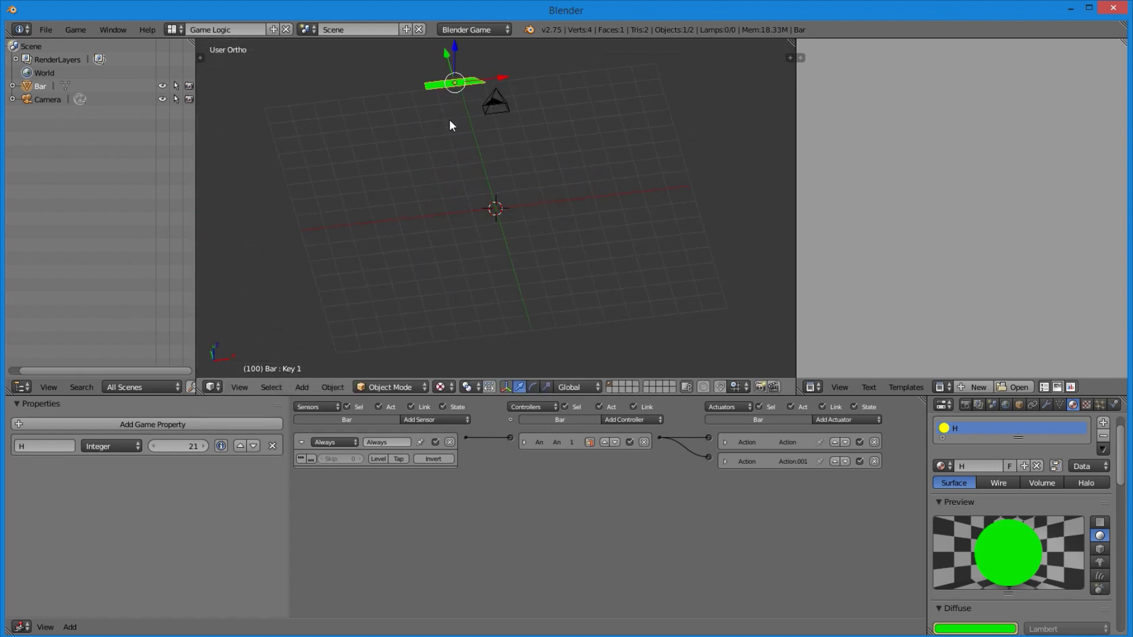
key(g)
key(shift+z)
click(497, 190)
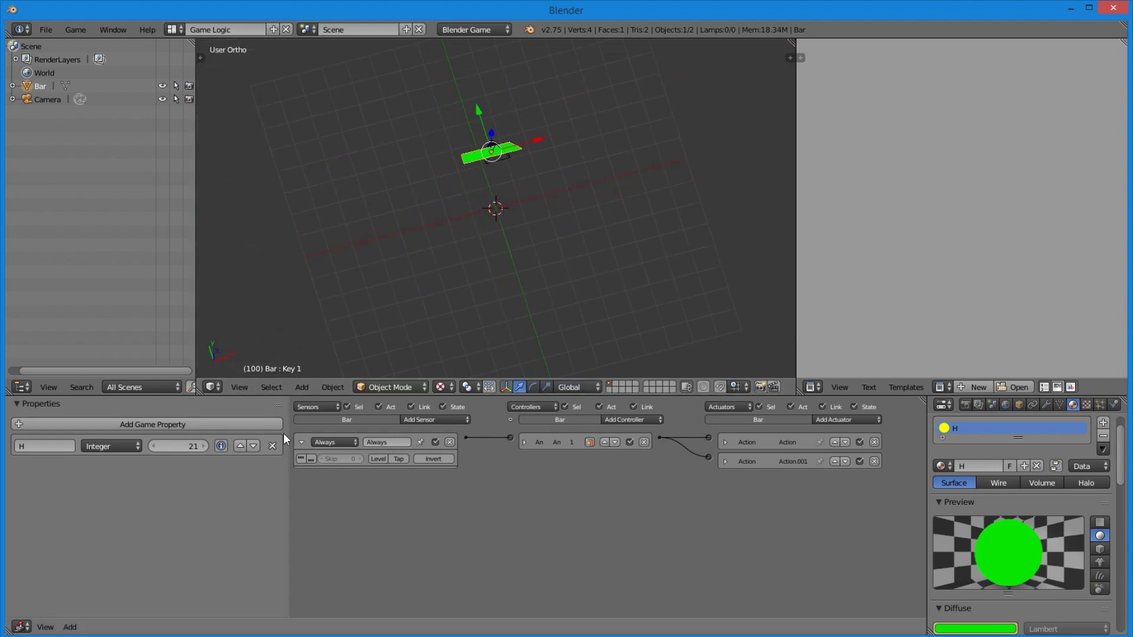
Return to the camera view, scale the bar down into the frame's upper-left corner, and test-run the game
click(239, 387)
key(Escape)
key(s)
key(KP_0)
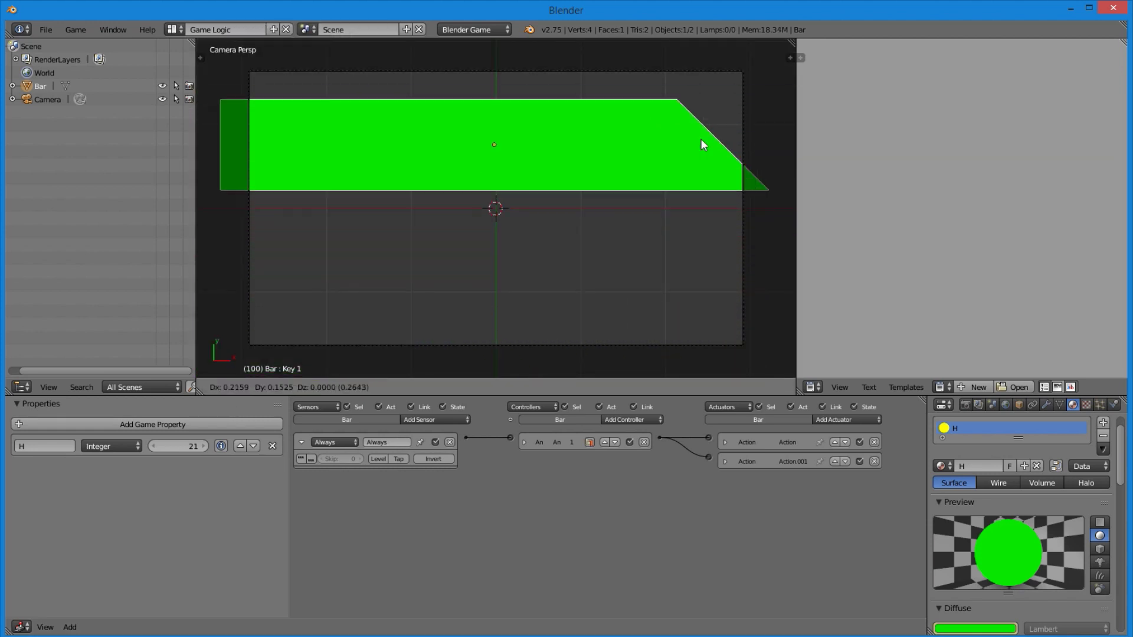
click(721, 150)
key(s)
click(595, 167)
key(g)
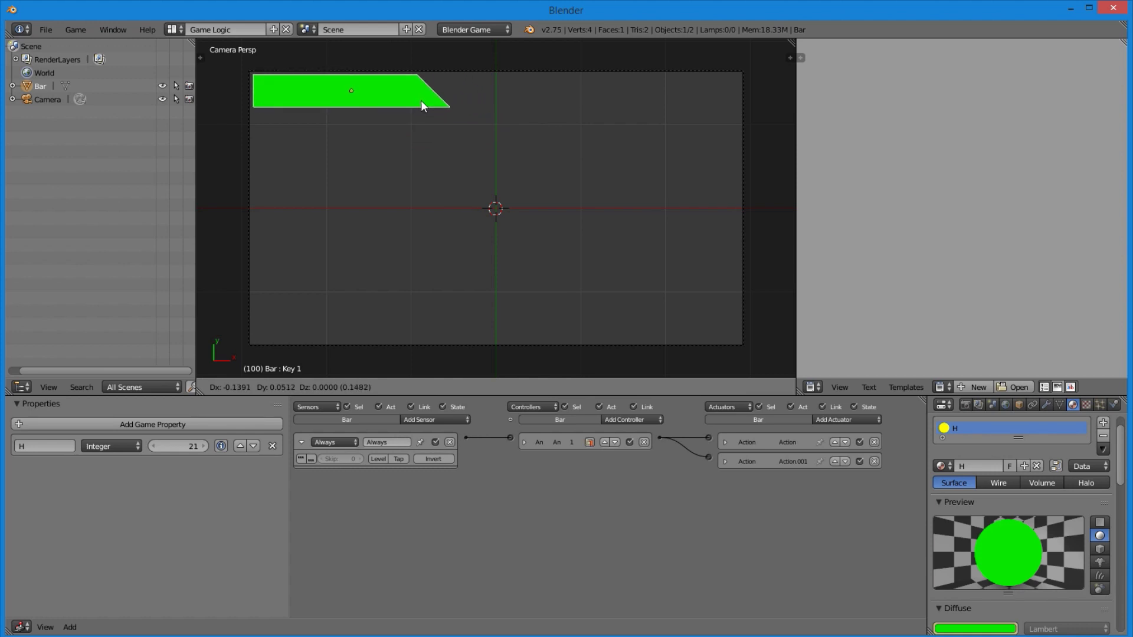
click(421, 102)
key(p)
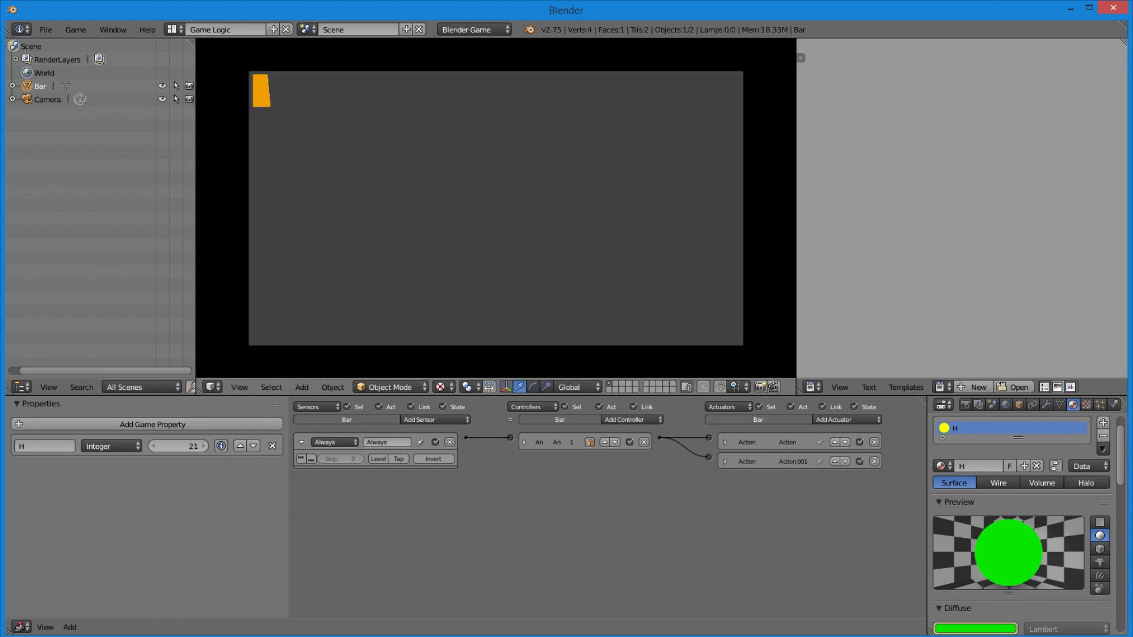
key(Escape)
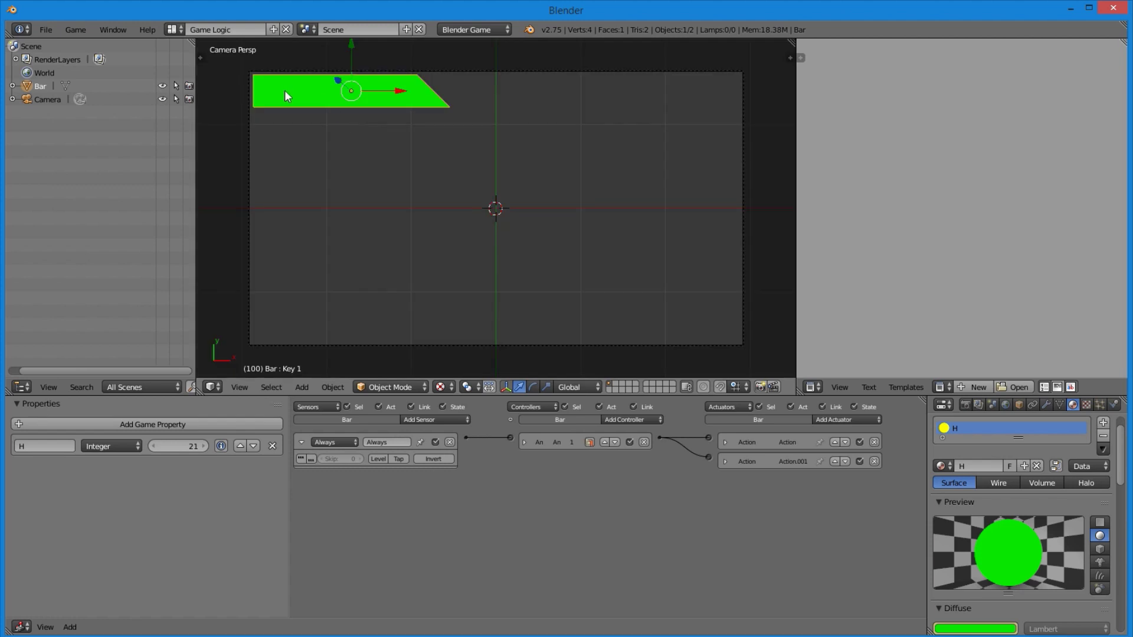
Set the bar's H property to 40 and run the game to check the bar's length and color
click(176, 448)
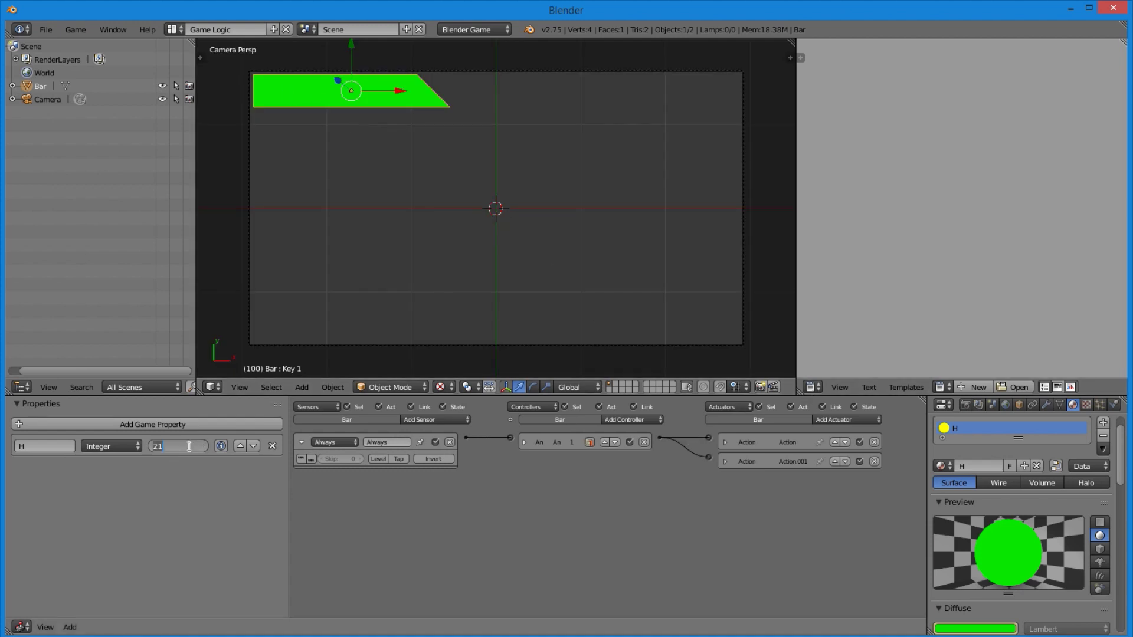
text(40)
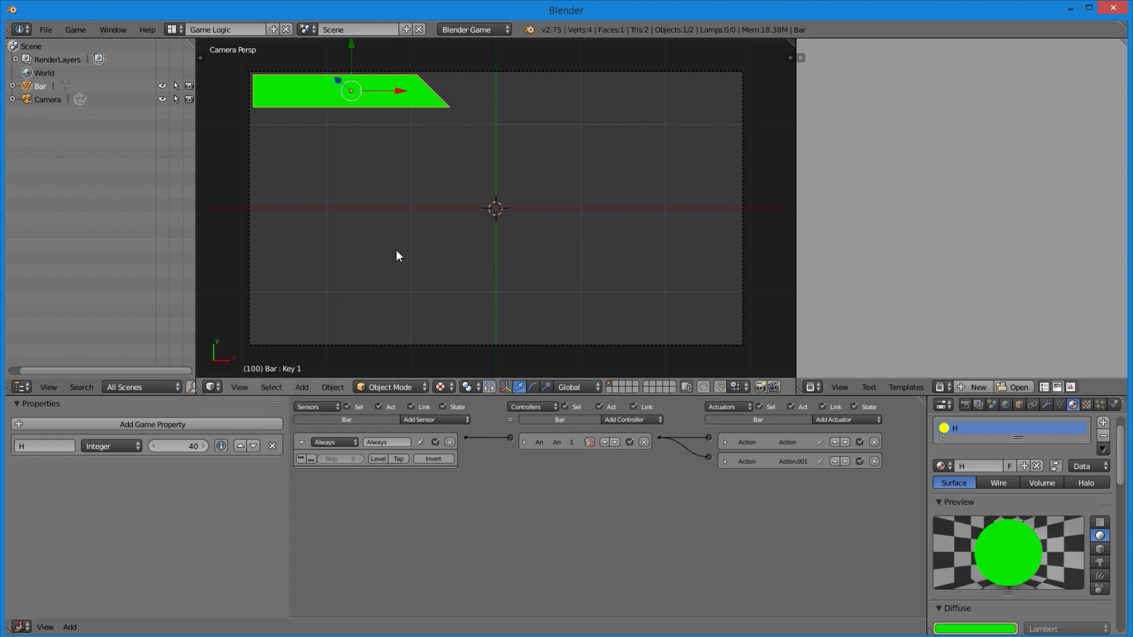
text(p)
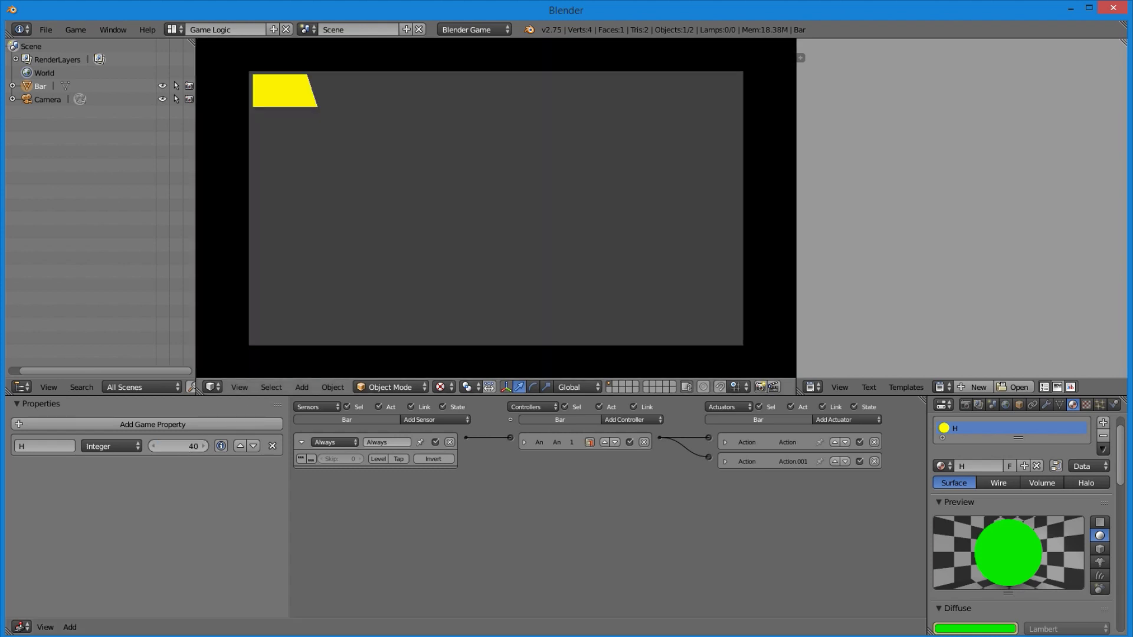
key(Escape)
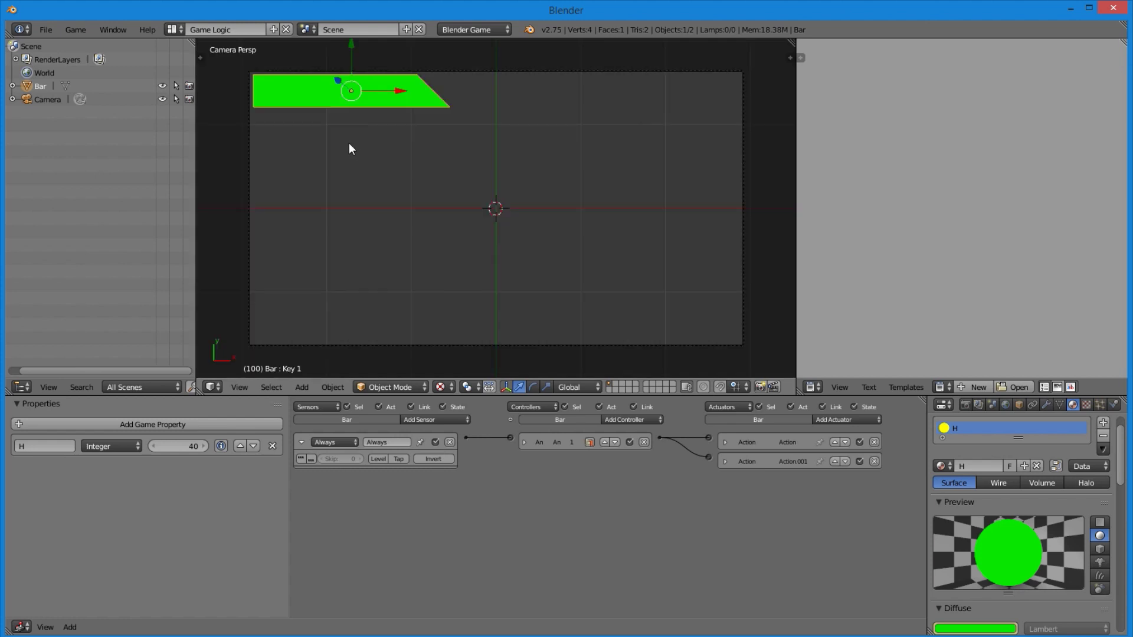
key(p)
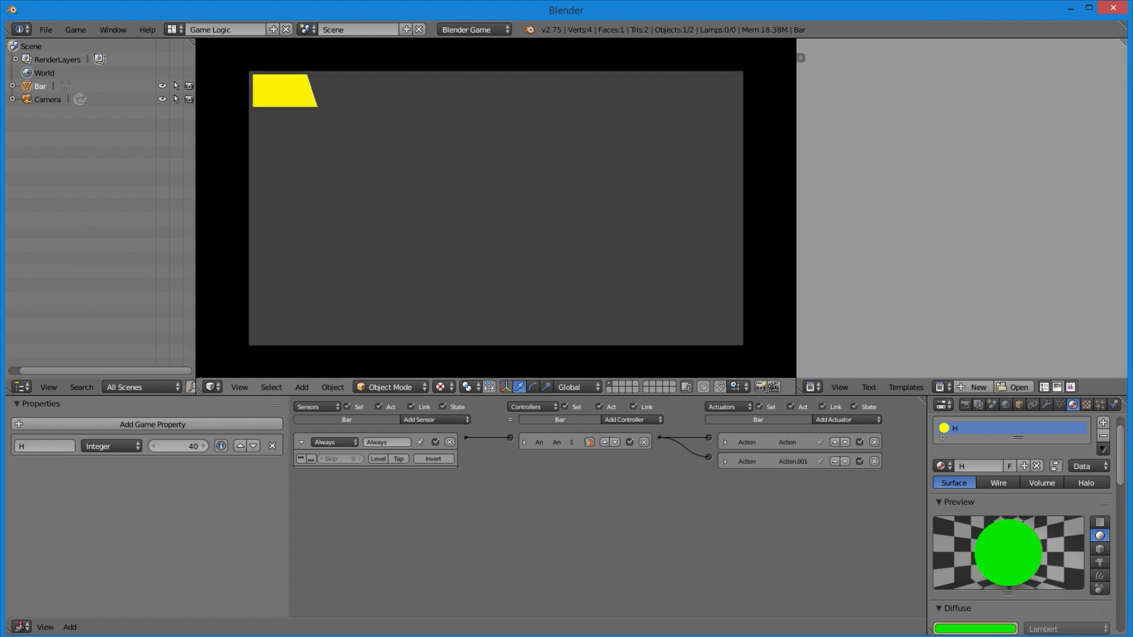
key(Escape)
Set the bar's H property to 80 and test-run the game
text(8)
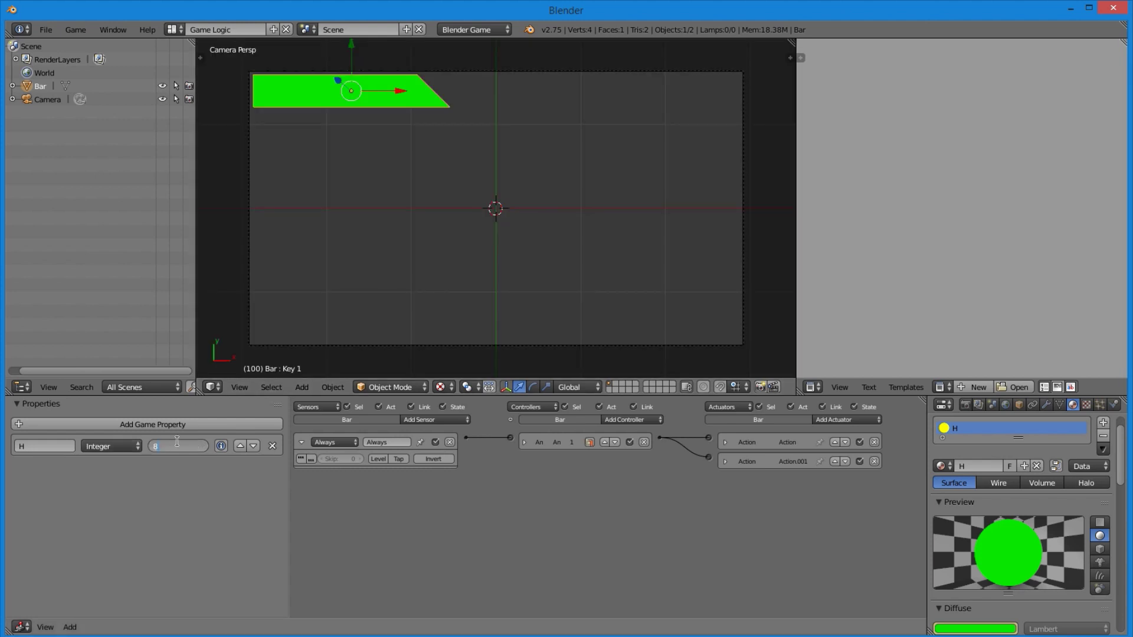
key(Return)
key(p)
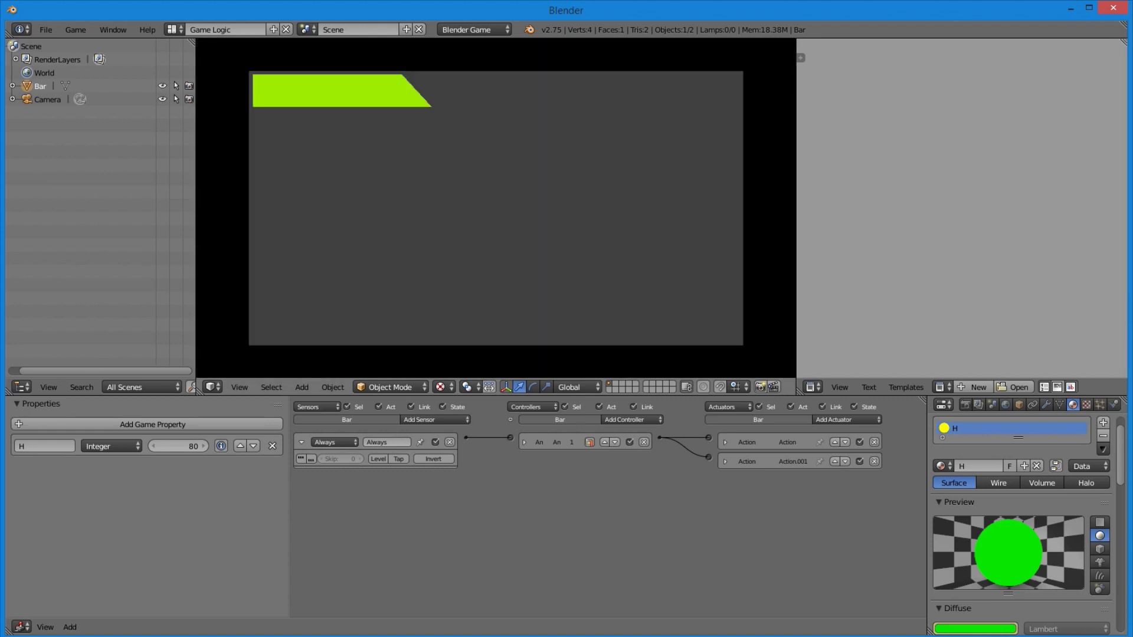
key(Escape)
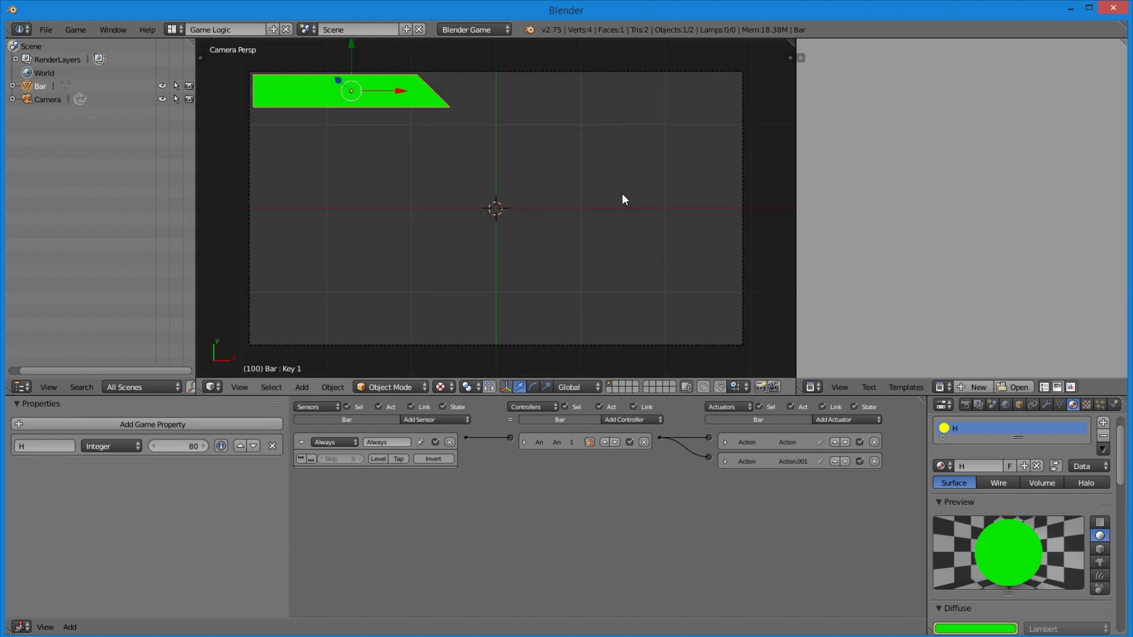
Add a cube at the center of the scene and scale it down to about 0.5
key(shift+a)
mouse_move(550, 231)
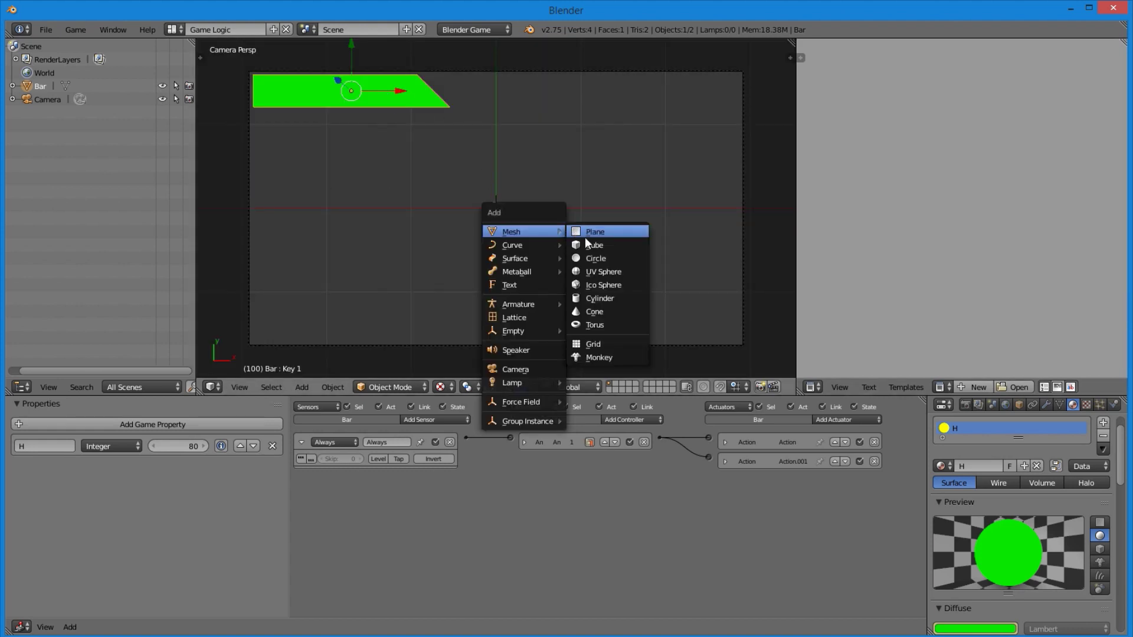
click(607, 245)
key(s)
click(542, 254)
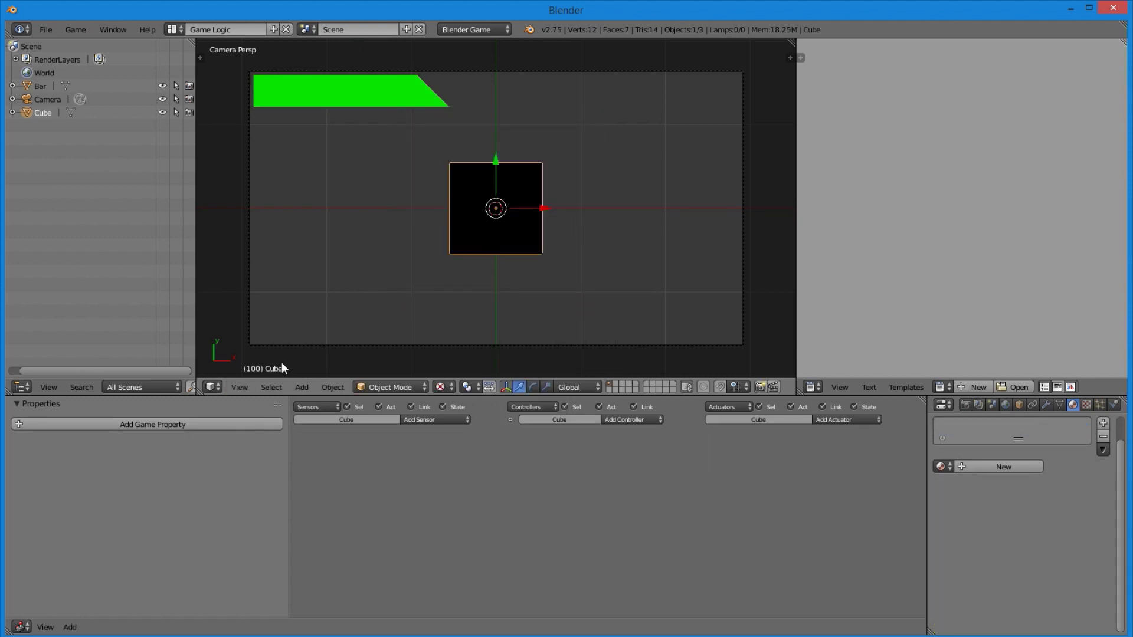
Add an Integer game property named "Player H" to the cube
click(244, 425)
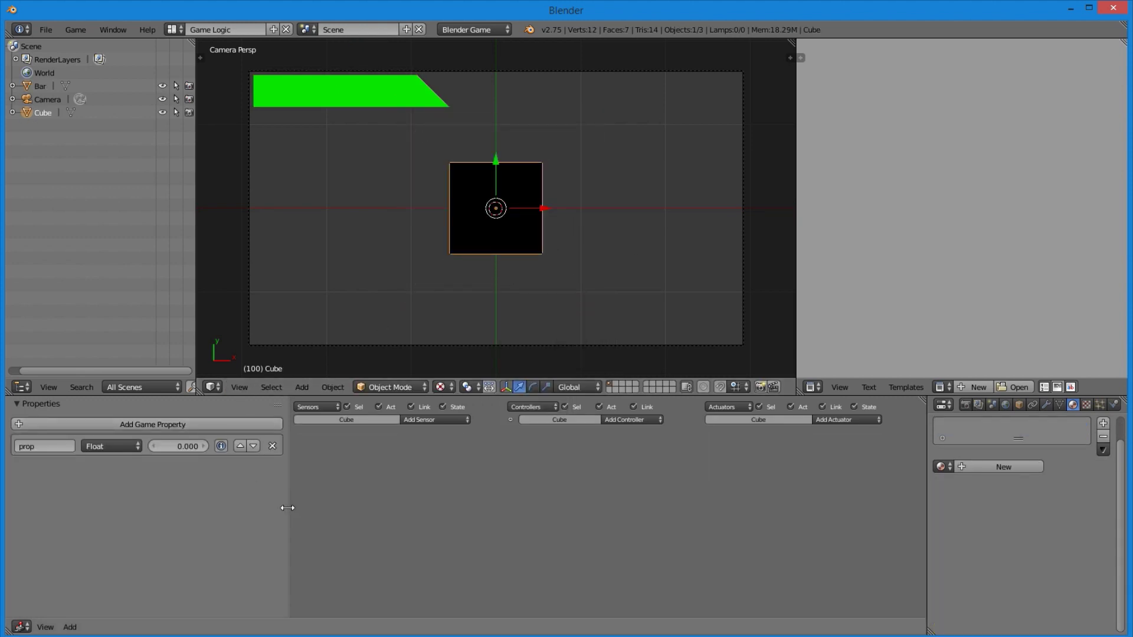
drag(289, 508, 316, 502)
click(138, 446)
click(131, 416)
click(47, 446)
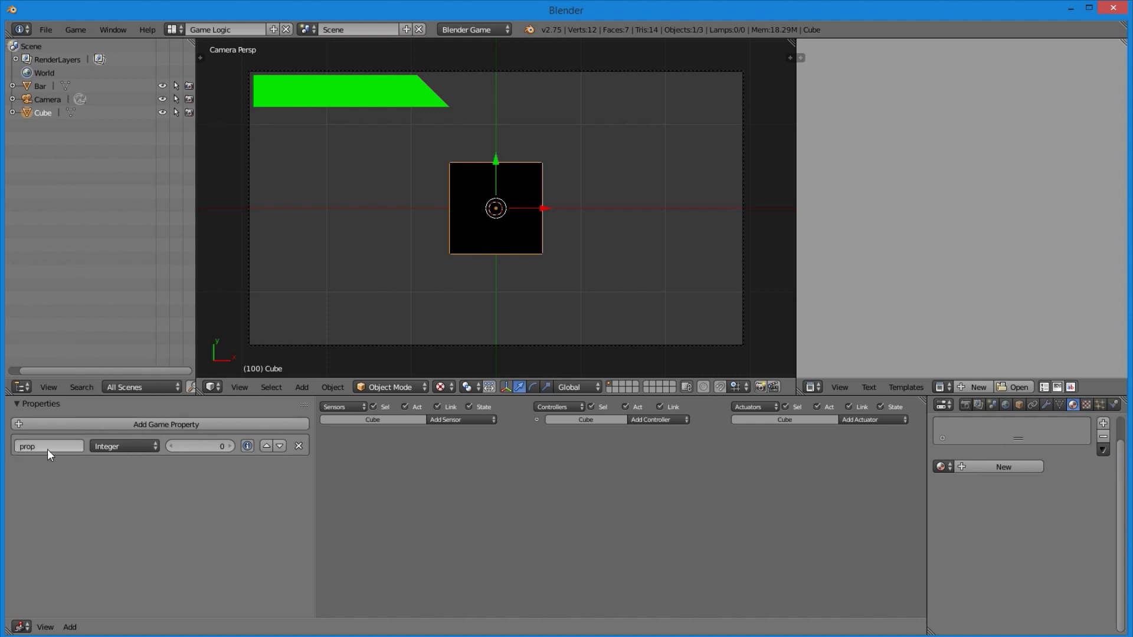
text(Pla)
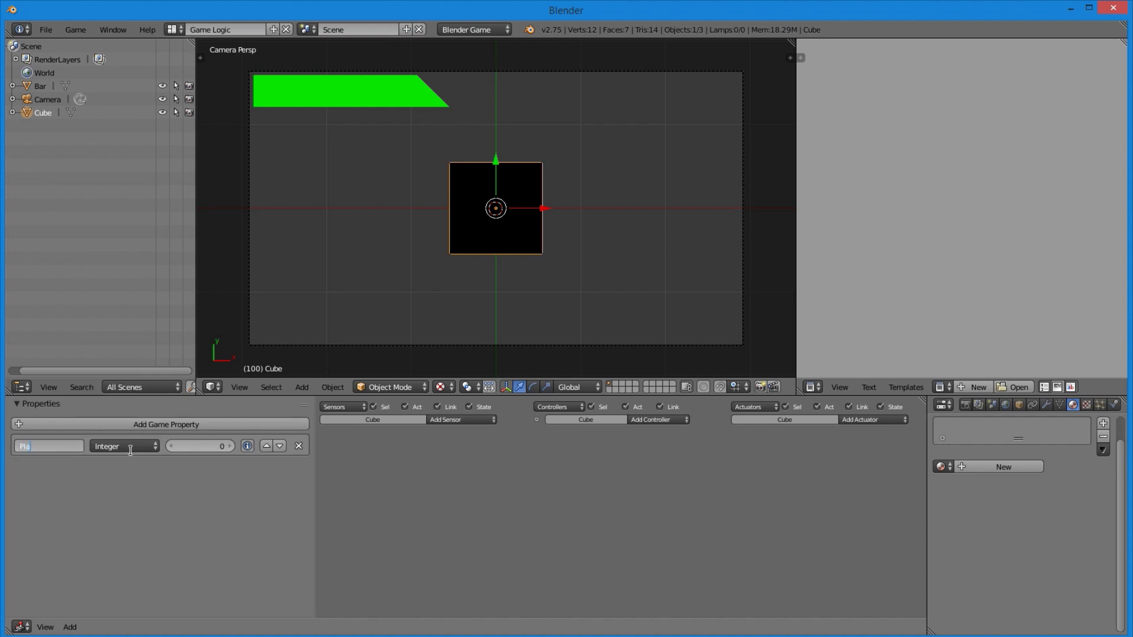
key(BackSpace)
key(BackSpace)
key(BackSpace)
text(PO)
key(BackSpace)
key(BackSpace)
text(Pla)
text(r H)
key(Return)
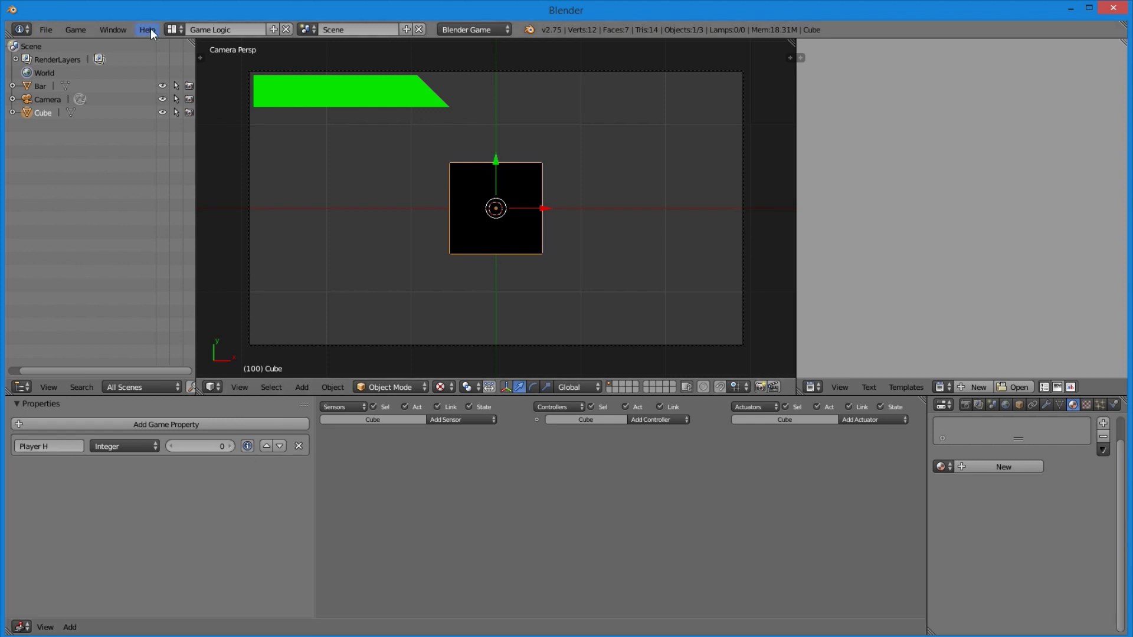
Reselect the cube and rename the object as Player
right_click(301, 91)
right_click(480, 183)
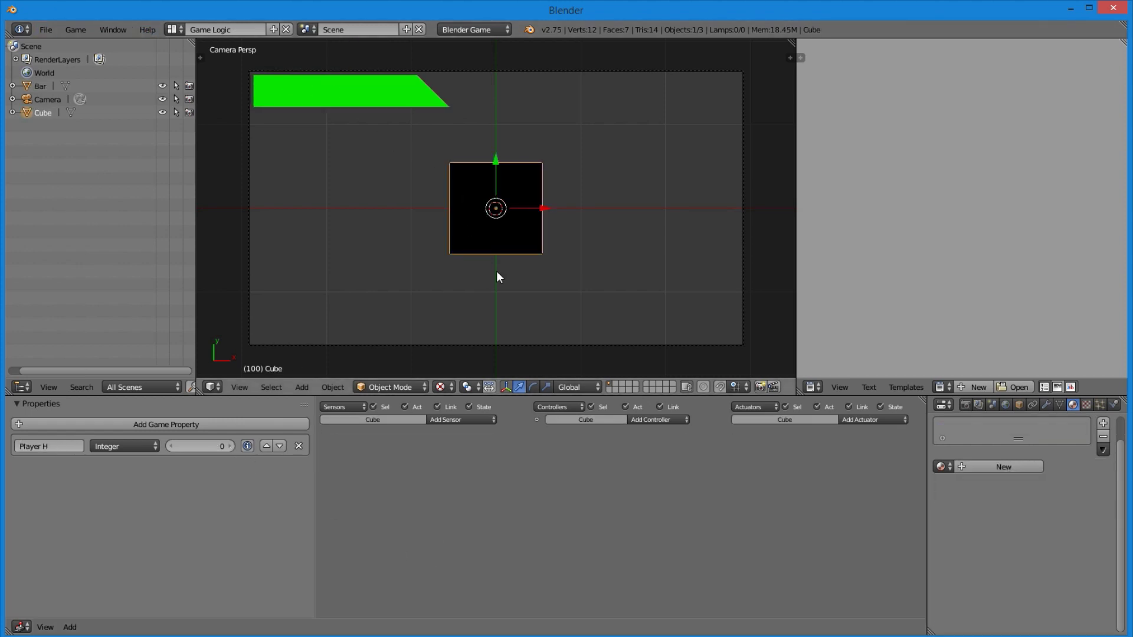
click(1019, 405)
click(1013, 447)
text(Pl)
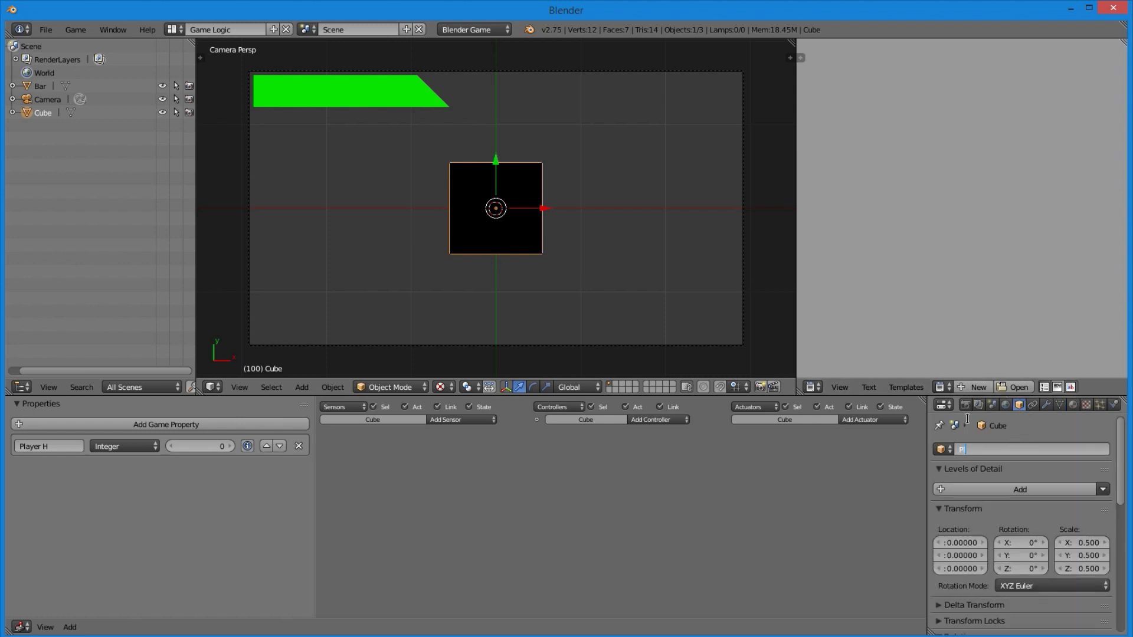
text(ayer)
key(Return)
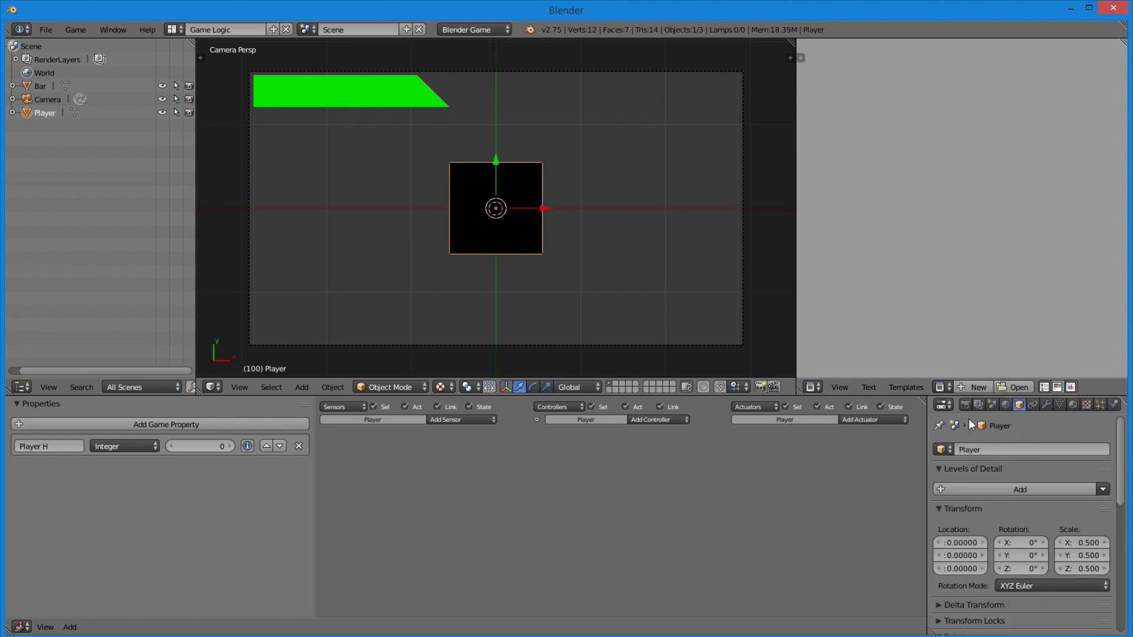
Add a Property actuator to the bar and move it above both Action actuators
right_click(356, 106)
click(862, 419)
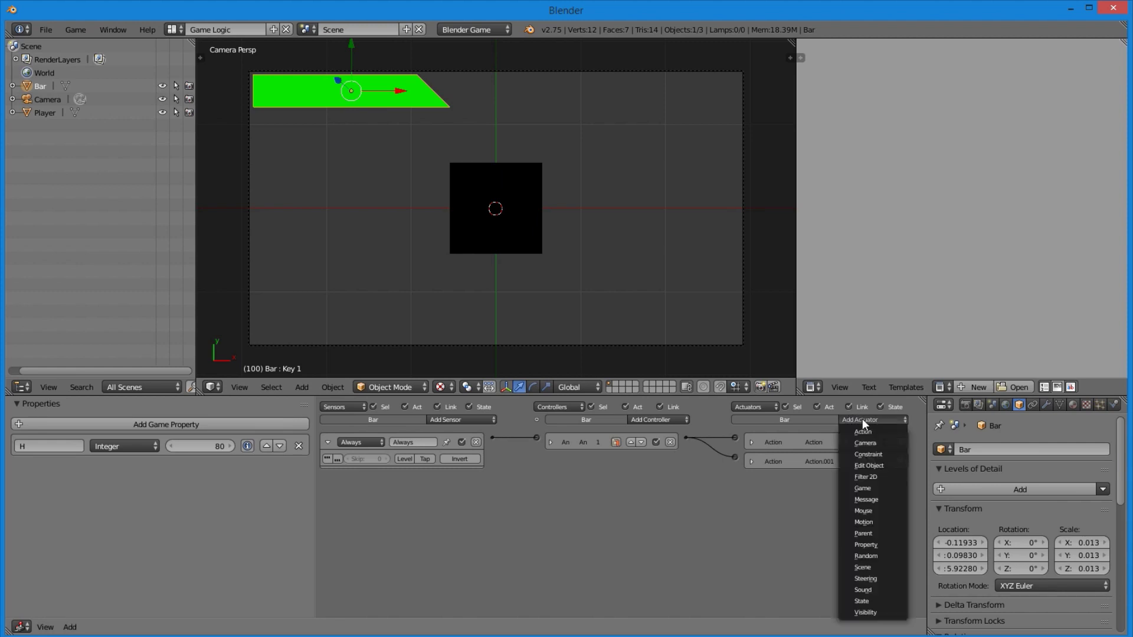
click(892, 543)
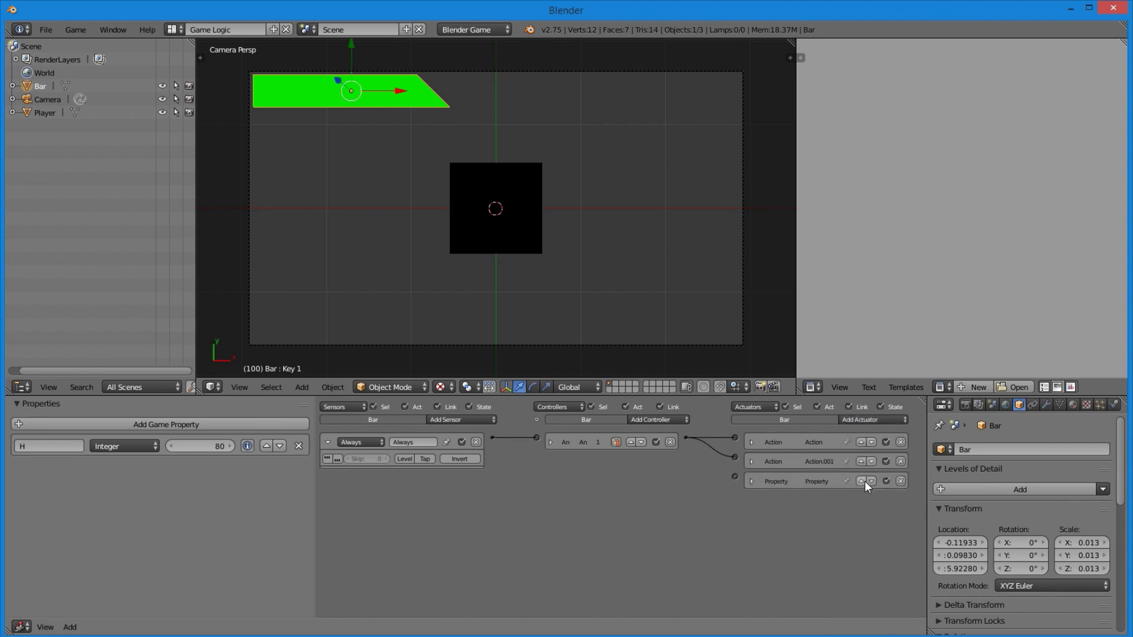
click(862, 481)
click(863, 462)
Add a Message sensor to the bar, moved above the Always sensor, and delete the Always sensor
click(444, 418)
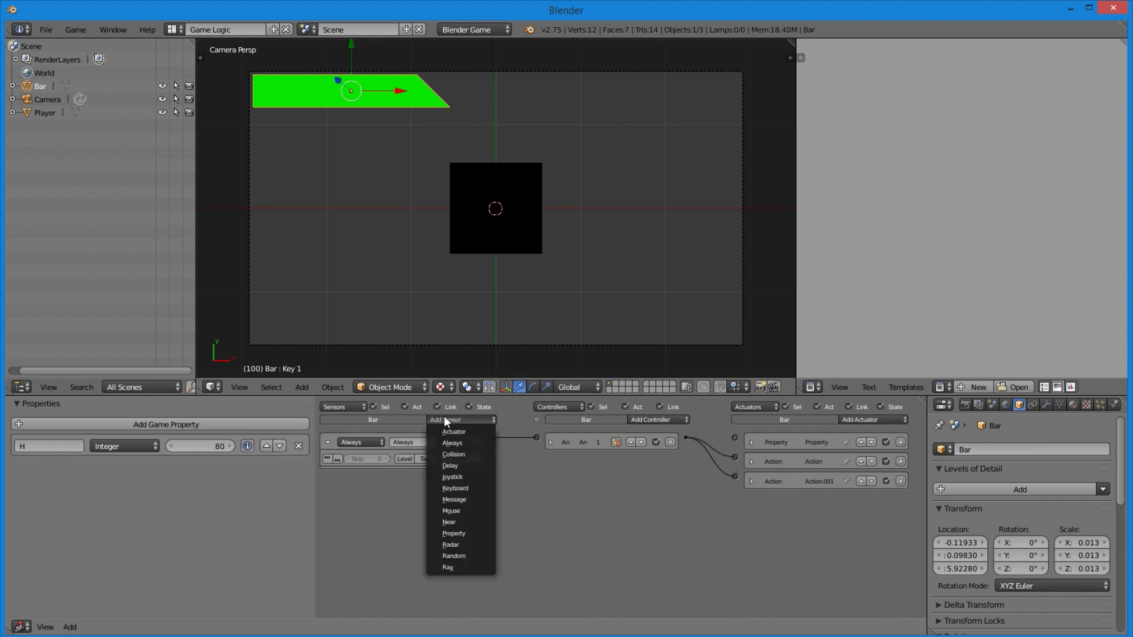
click(466, 499)
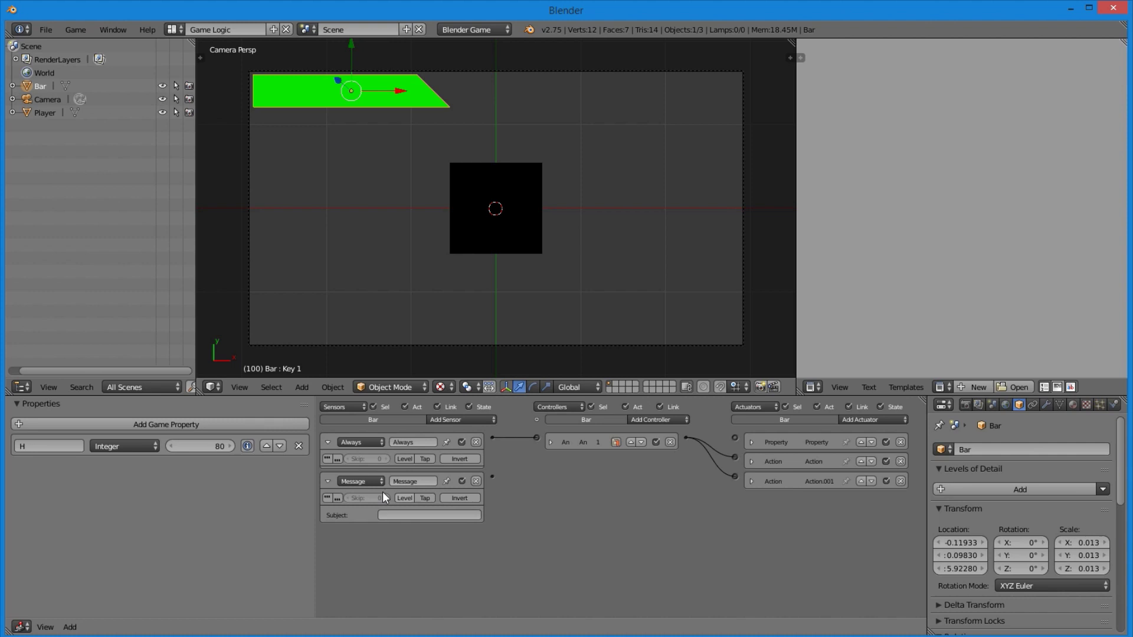
click(327, 482)
click(441, 480)
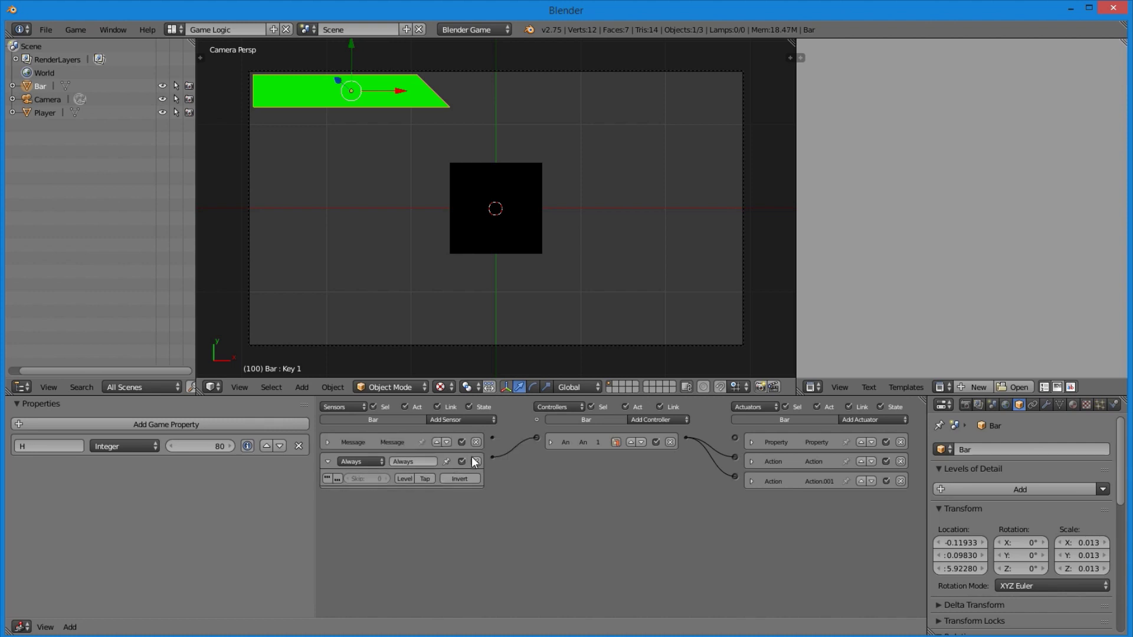
click(476, 461)
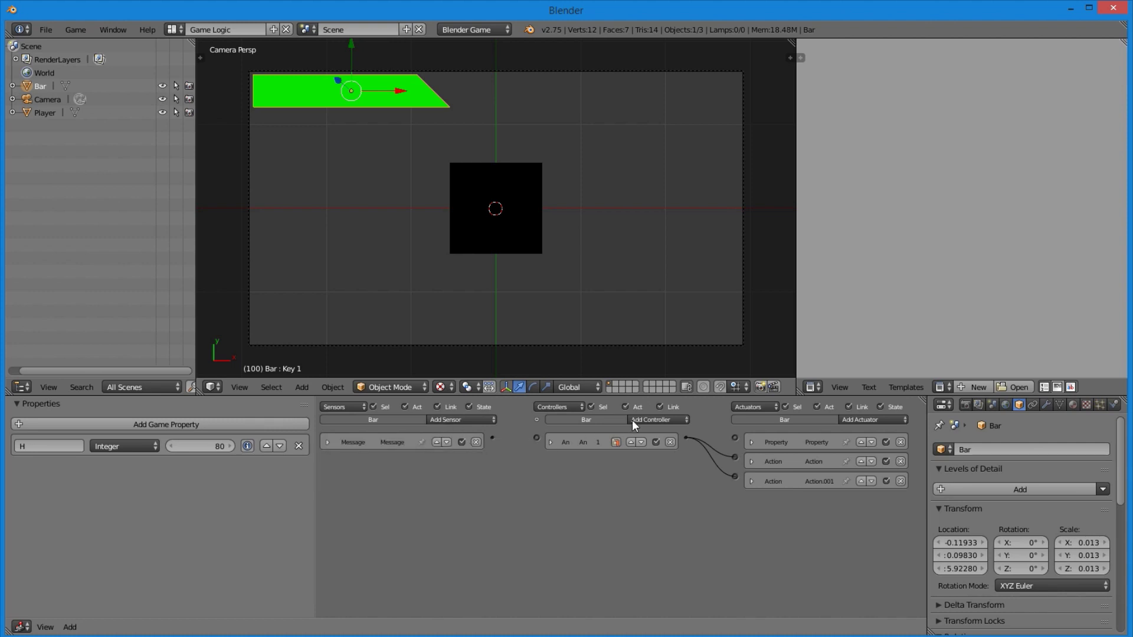
Add a second And controller above the existing one and link it between the Message sensor and the Property actuator
click(632, 419)
click(650, 434)
click(553, 462)
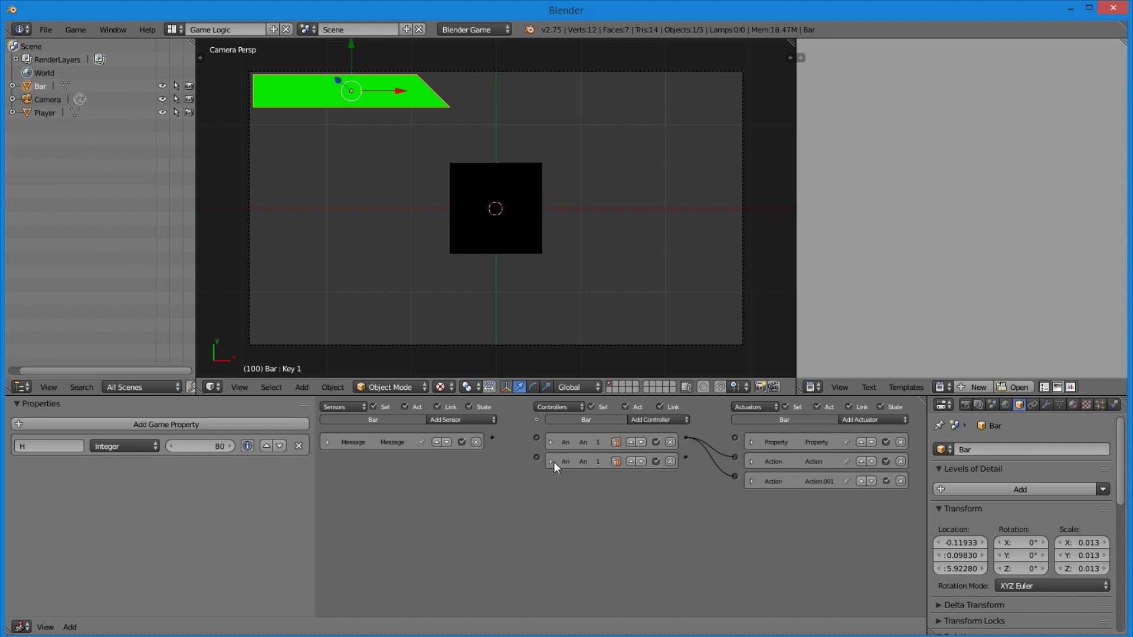
click(634, 460)
drag(689, 438, 686, 438)
Set the bar's Property actuator to Copy mode with H as the property to change
click(751, 441)
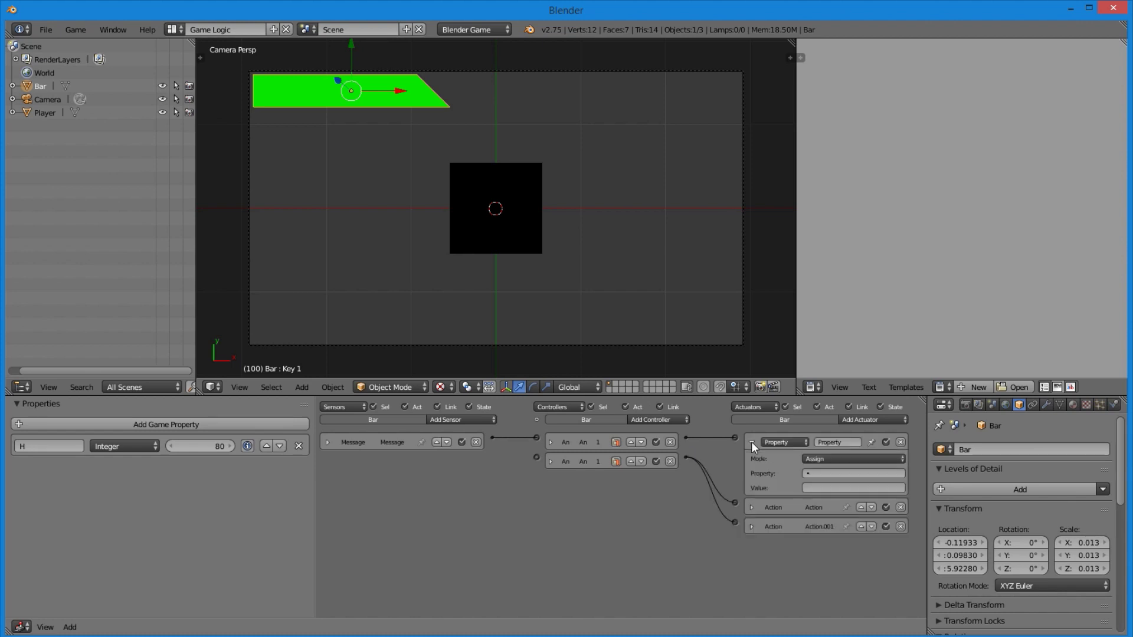
click(829, 459)
click(817, 424)
click(826, 476)
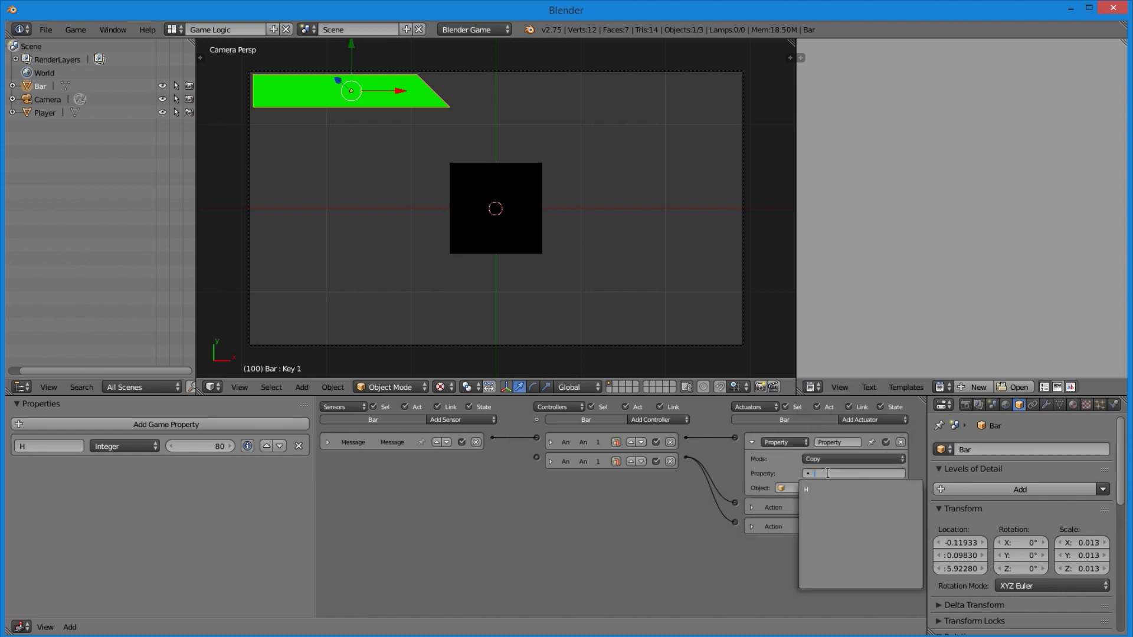
click(794, 490)
click(807, 489)
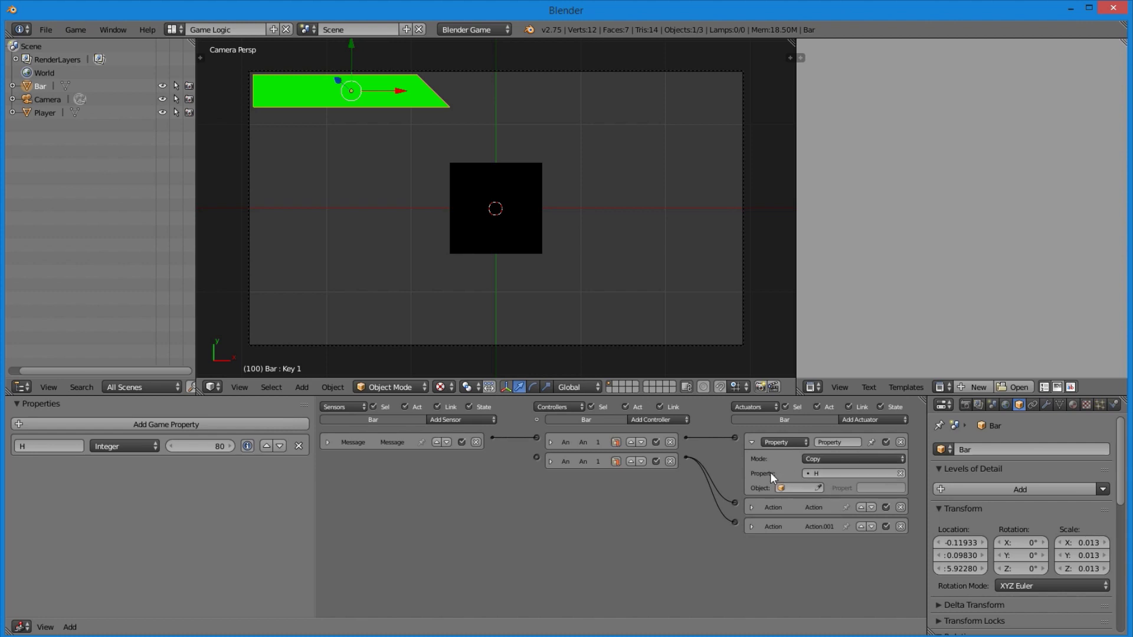
Set the Property actuator's source to the Player object and its "Player H" property
click(818, 487)
click(487, 230)
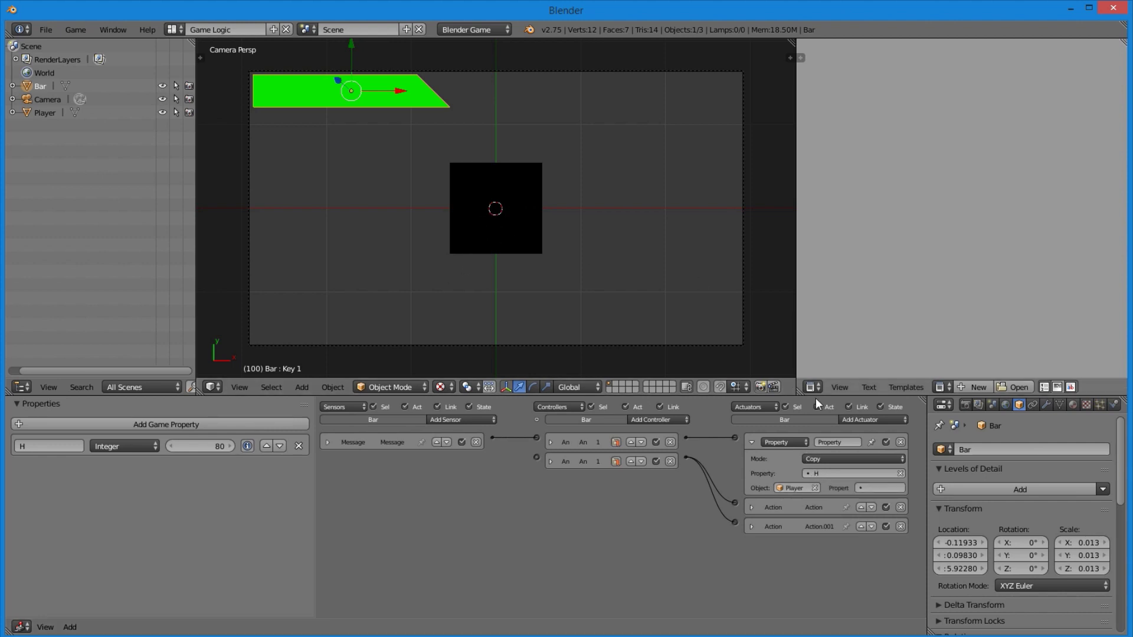
click(882, 488)
click(877, 504)
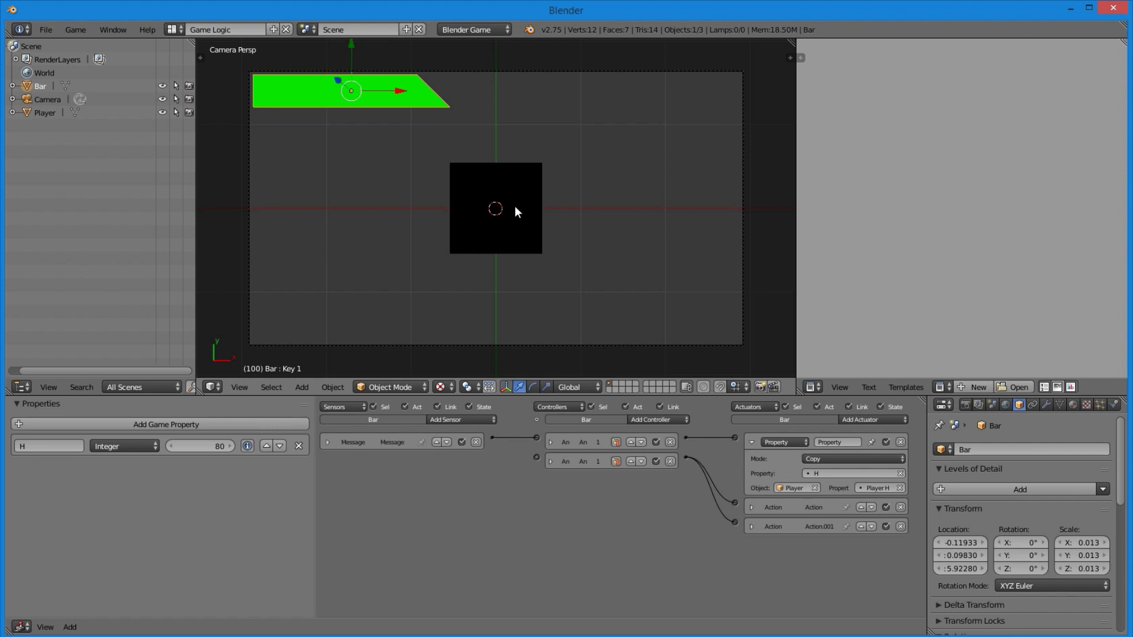
Test-run the game and set the bar's Message sensor subject to "player hit"
key(p)
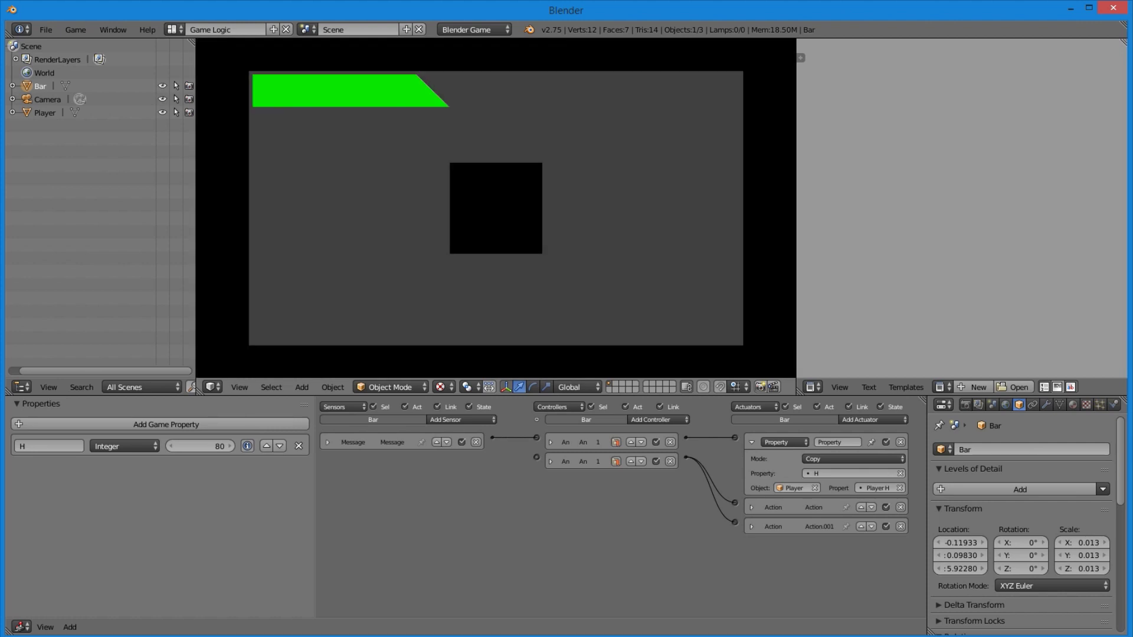
key(Escape)
click(327, 442)
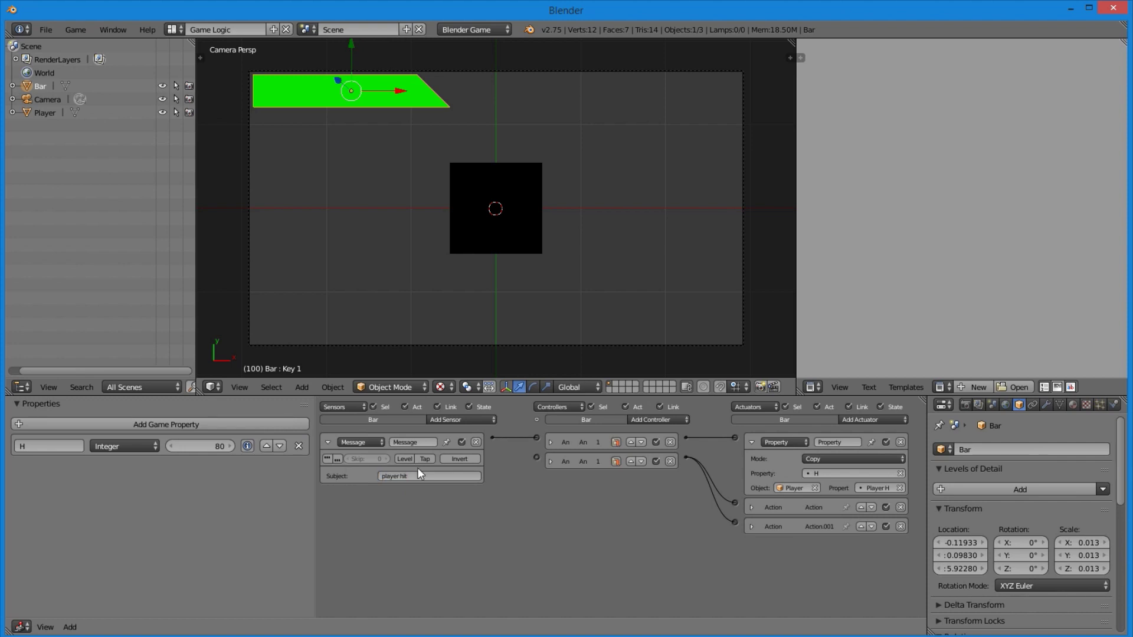
Give the Player object a Keyboard sensor and a Message actuator, and link the two through an And controller
right_click(492, 171)
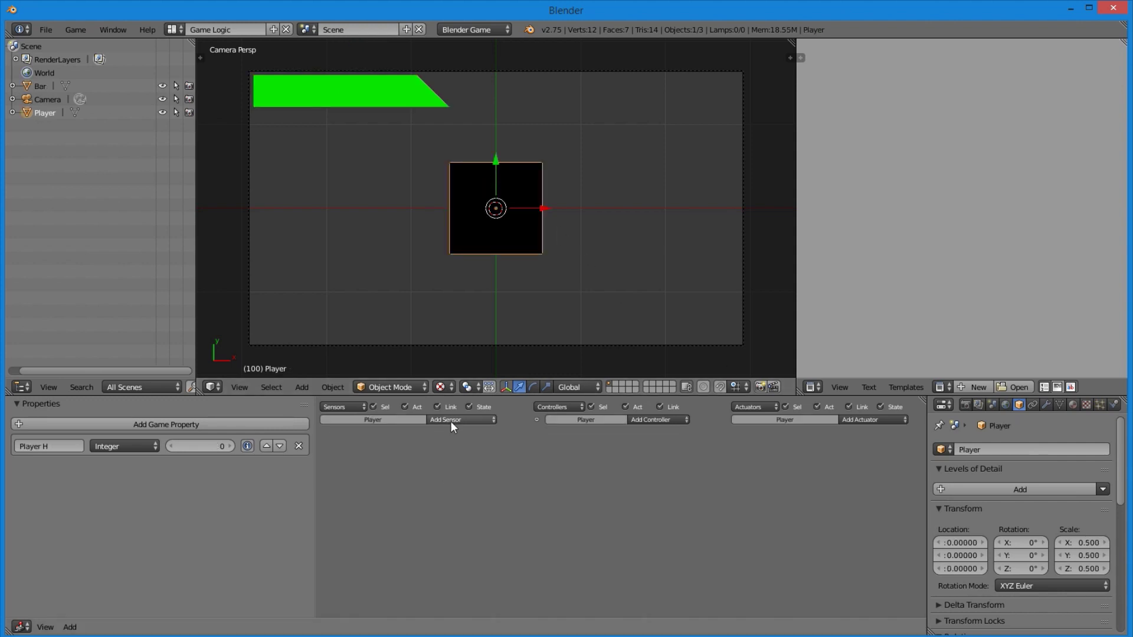
click(451, 421)
click(469, 489)
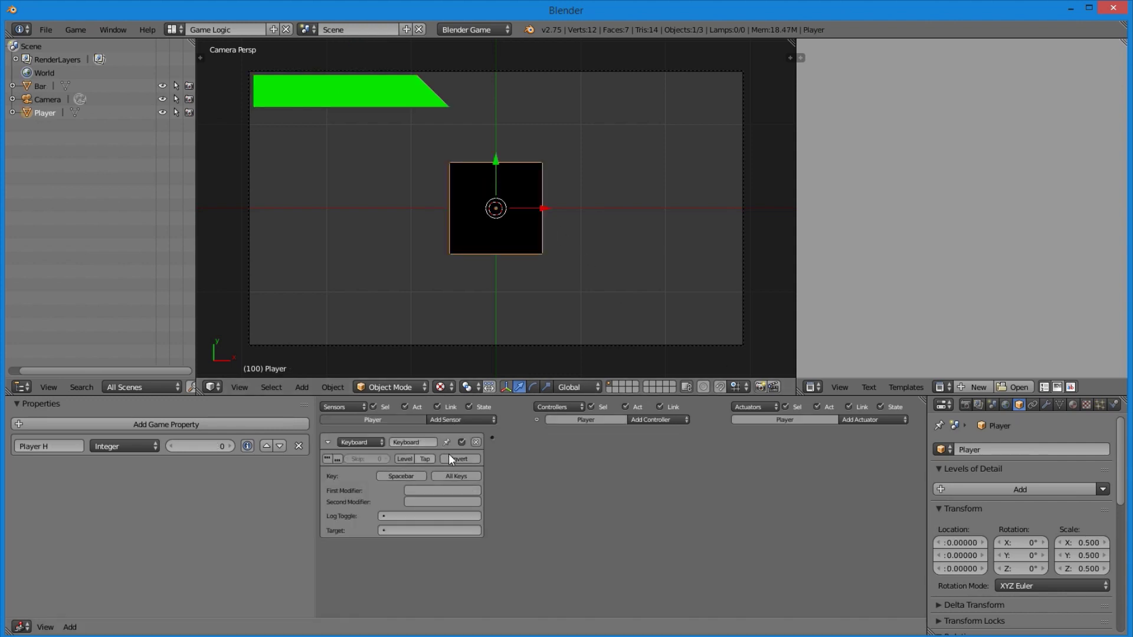
click(857, 420)
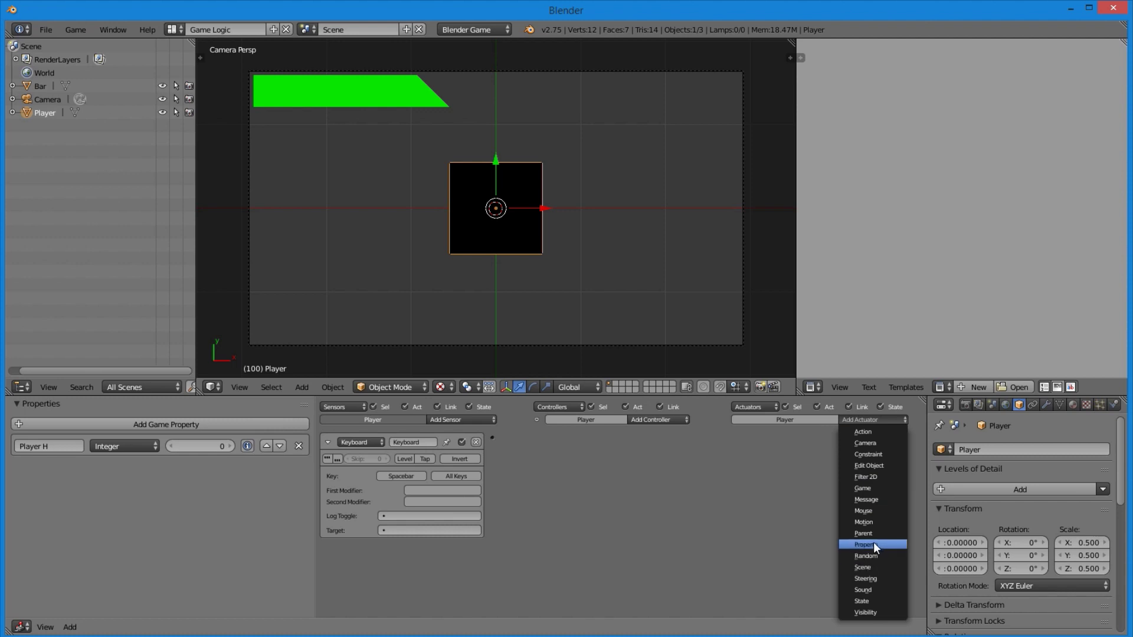
click(868, 500)
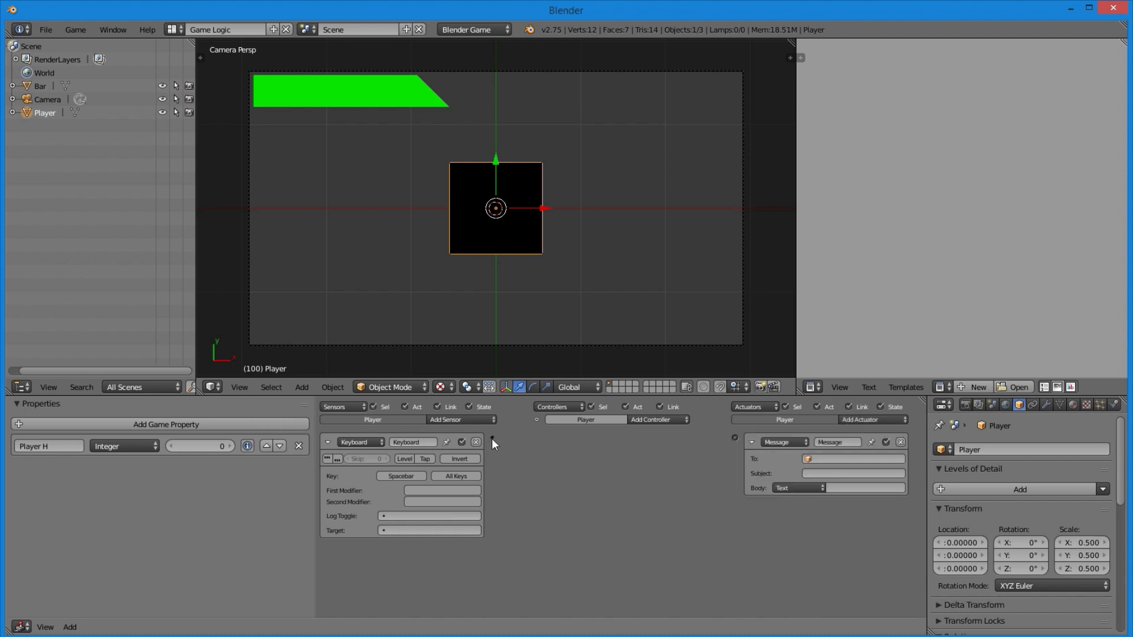
drag(493, 437, 735, 438)
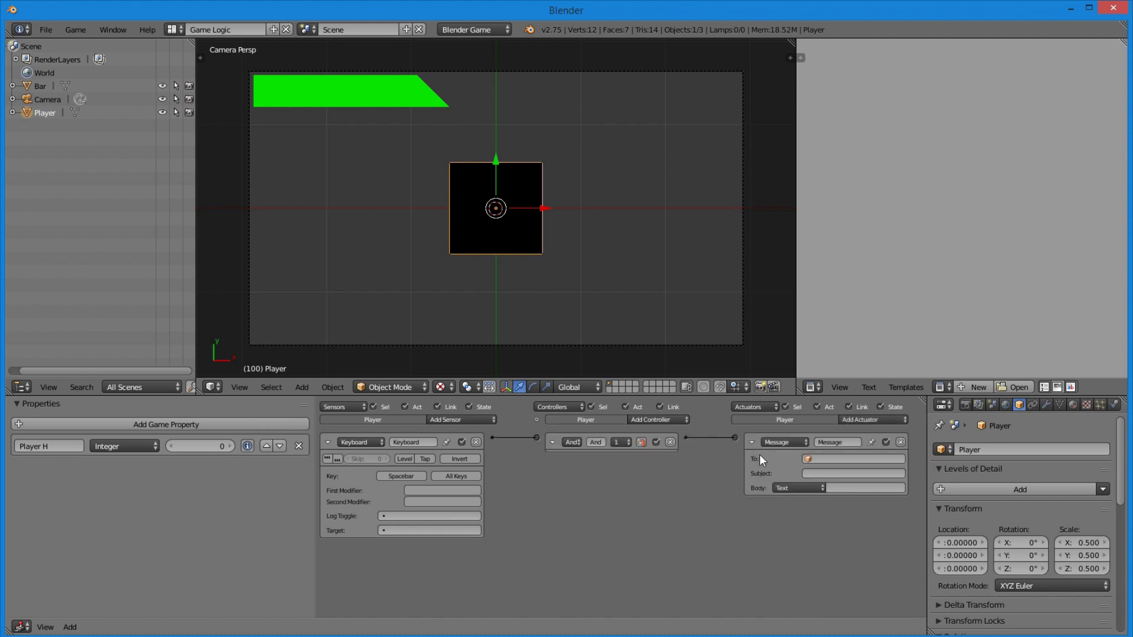
Set the Player's Message actuator subject to "player hit" and test-run the game
click(820, 474)
click(724, 470)
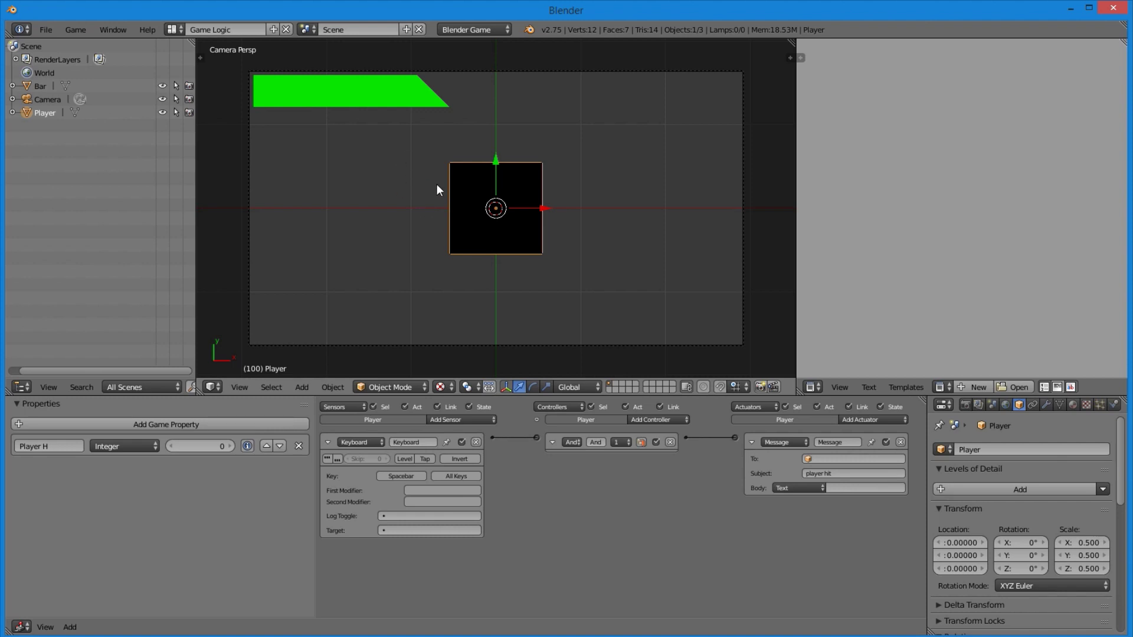
key(p)
key(Escape)
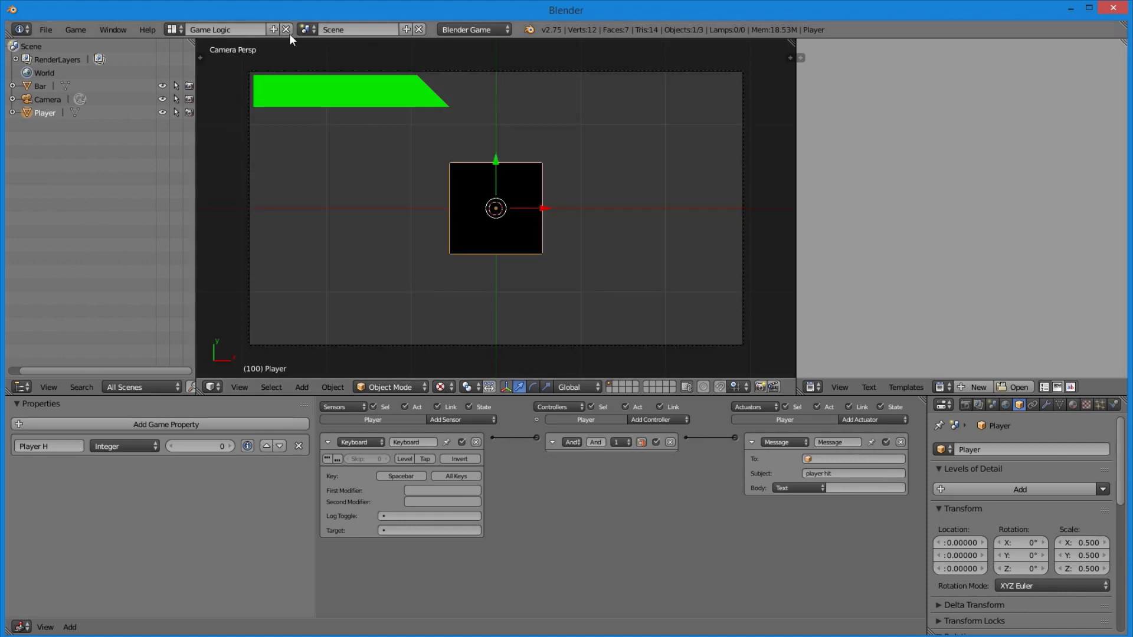
Set the Player's "Player H" property to 20
right_click(357, 101)
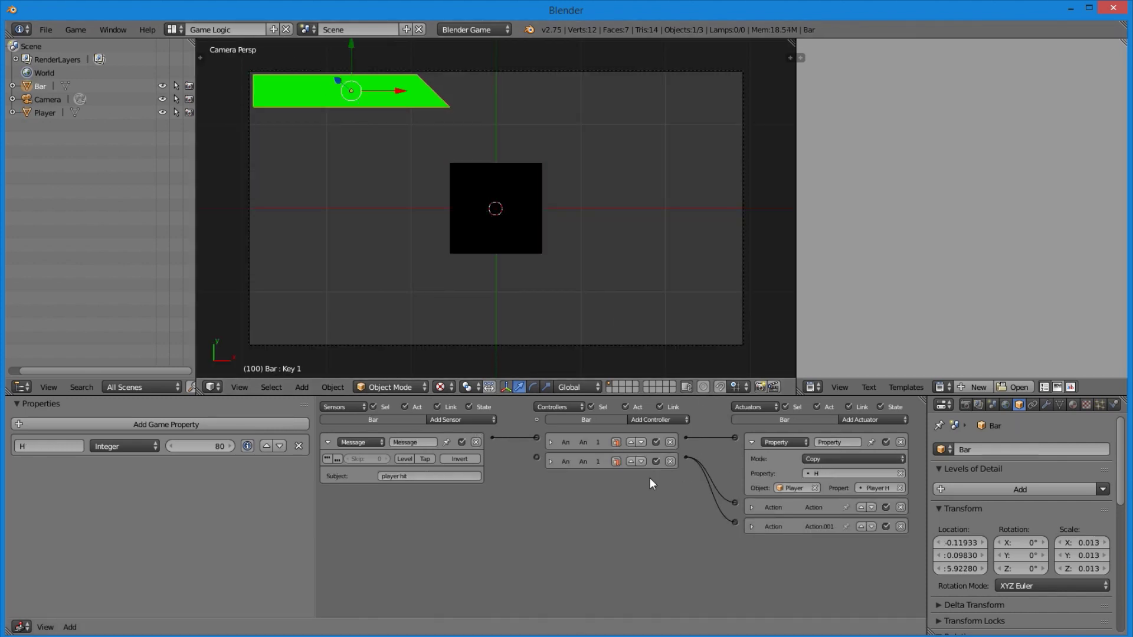
right_click(522, 254)
click(208, 446)
text(20)
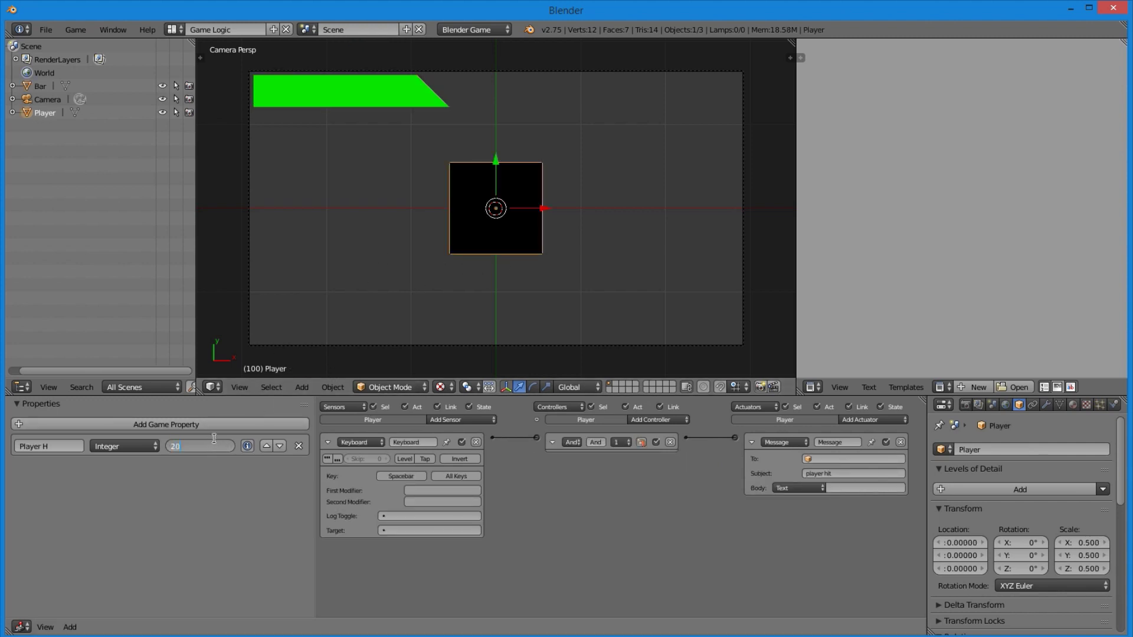
key(Return)
Enable the display of debug properties with the bar selected, and test-run the game
right_click(363, 109)
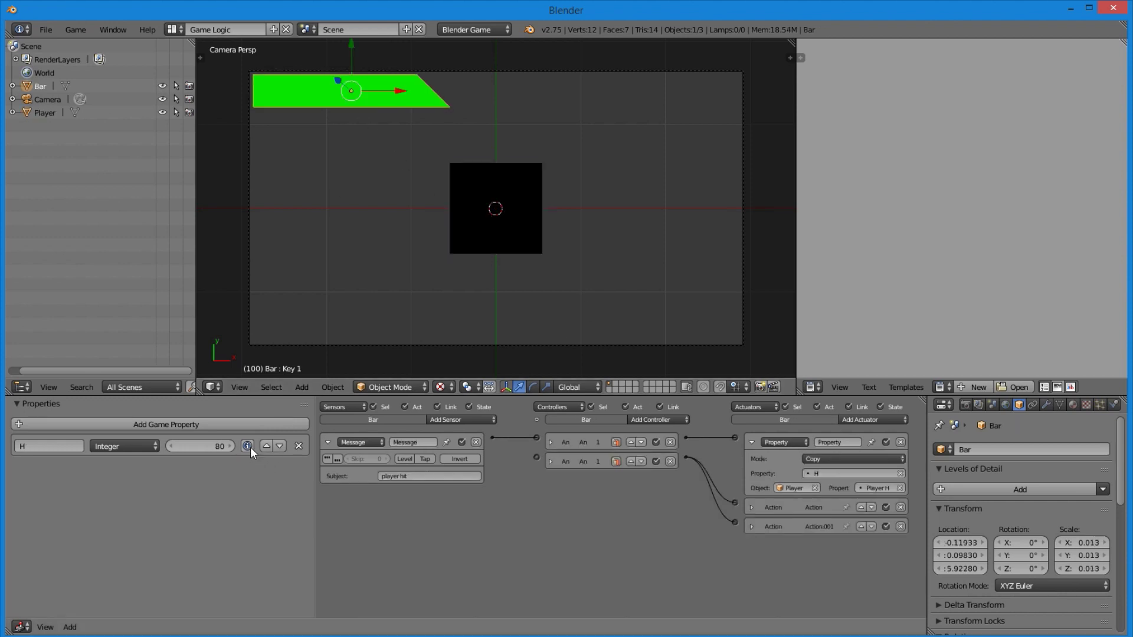
click(71, 28)
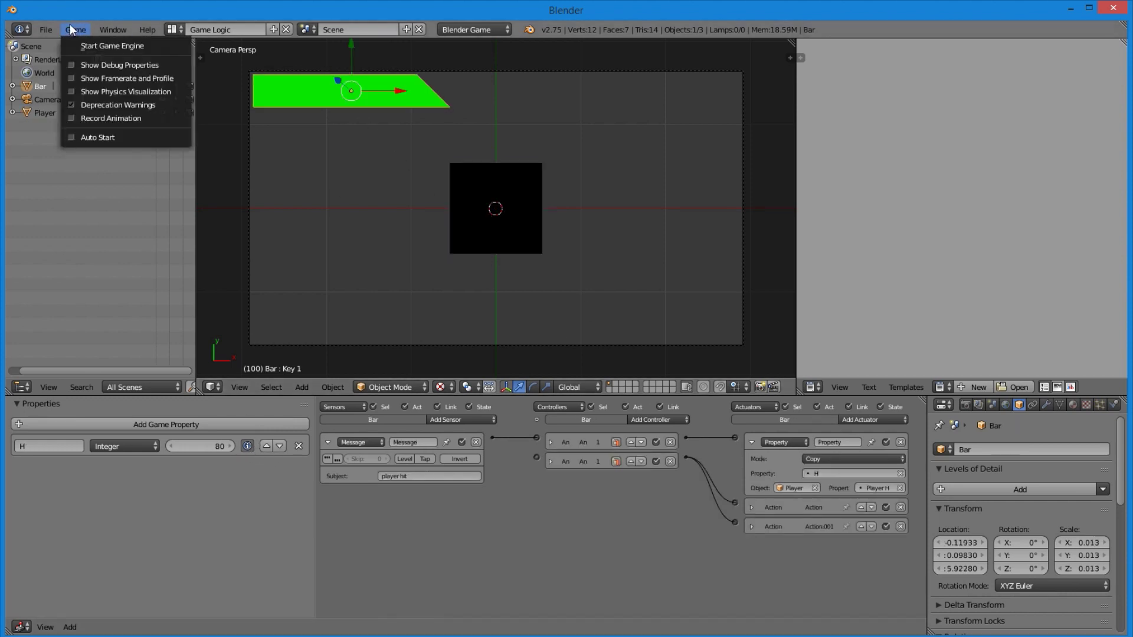
click(74, 64)
key(p)
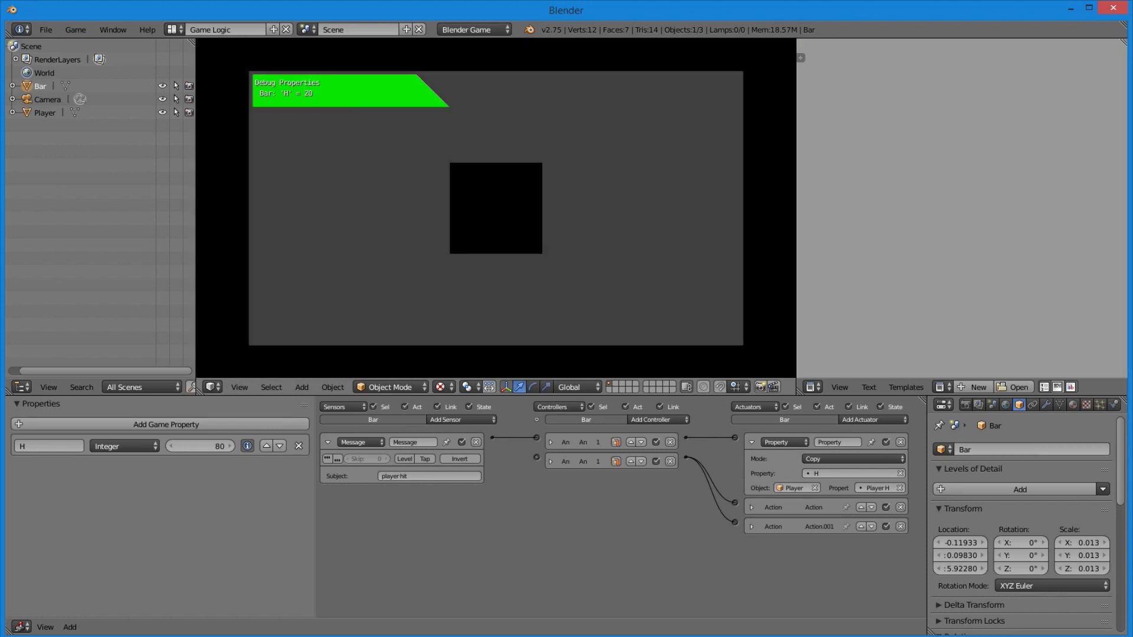
key(Escape)
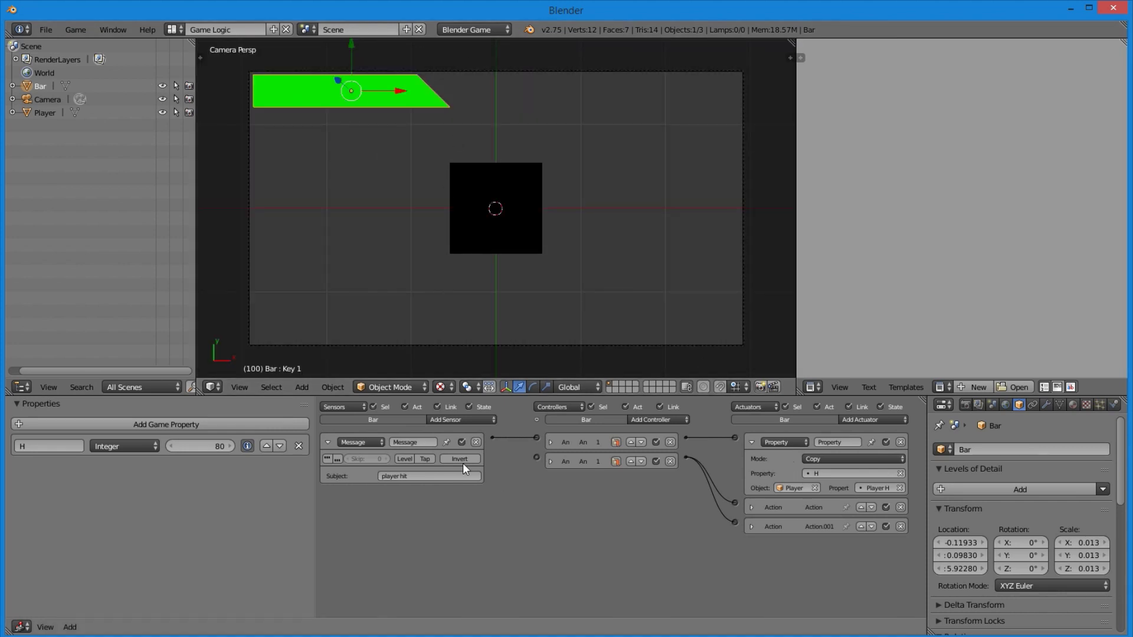
Try triggering the bar's second And controller with an Actuator sensor that watches the Property actuator, and test-run the game
click(328, 442)
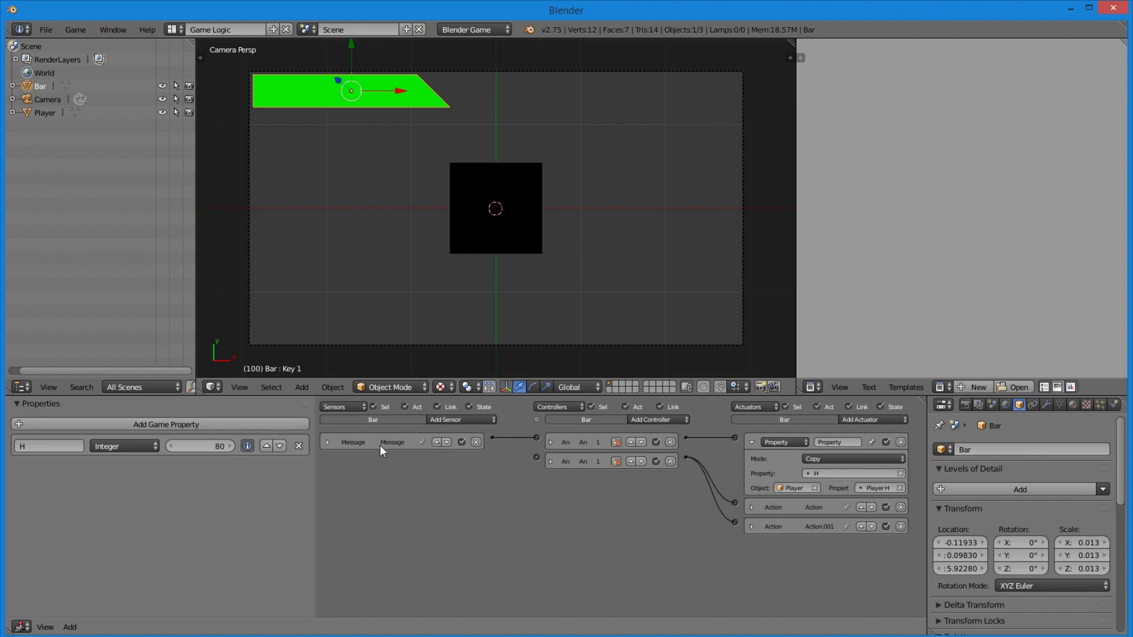
click(471, 419)
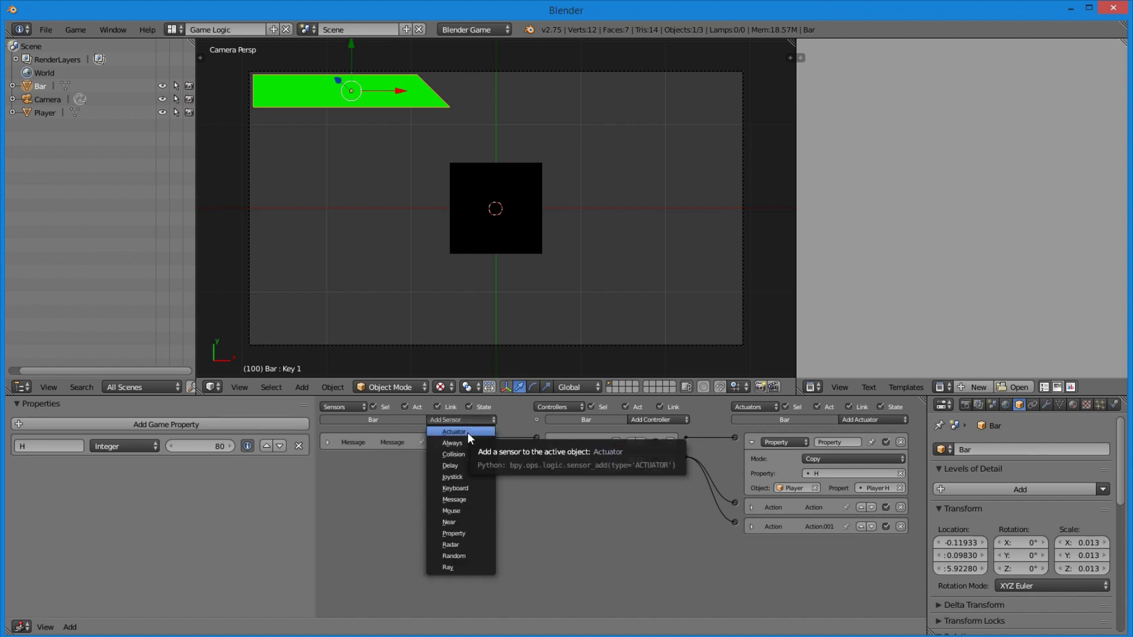
click(467, 433)
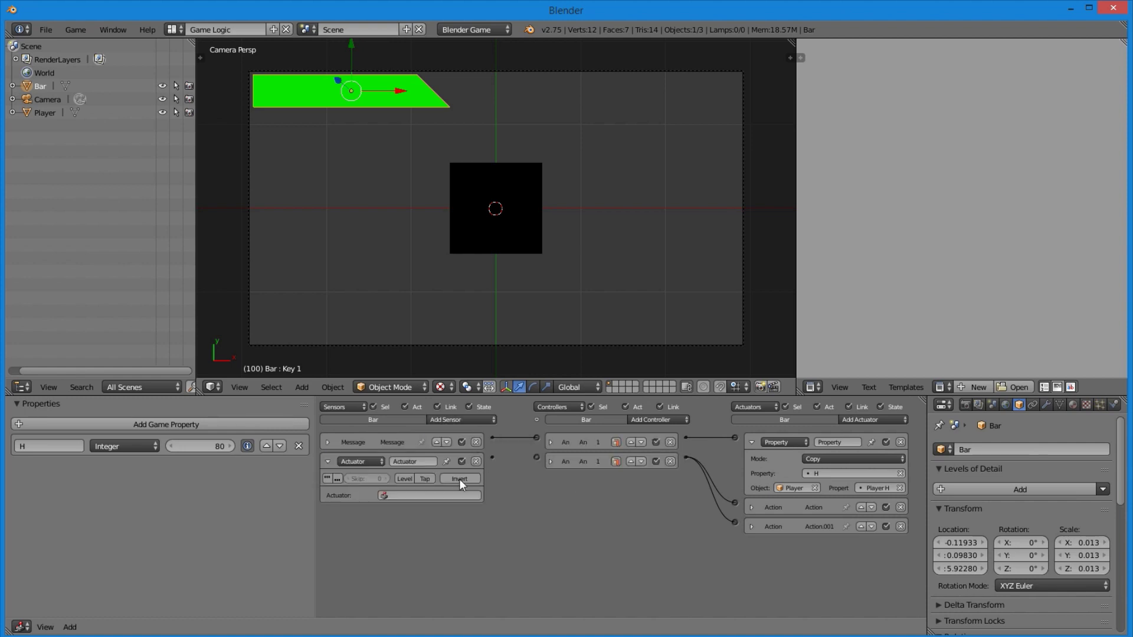
click(426, 495)
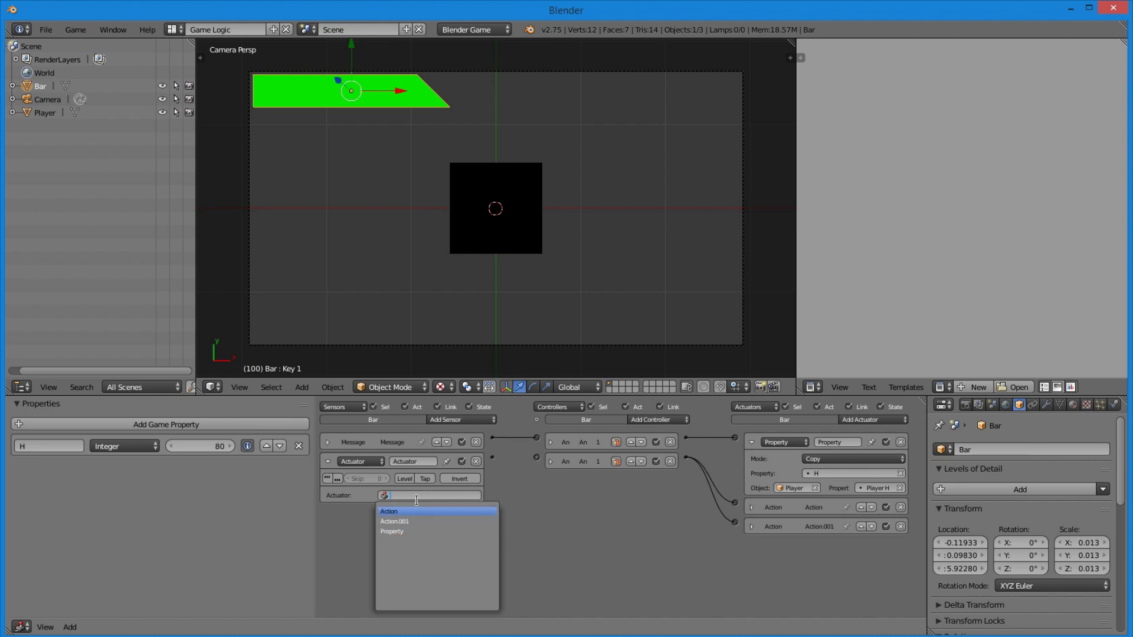
click(413, 531)
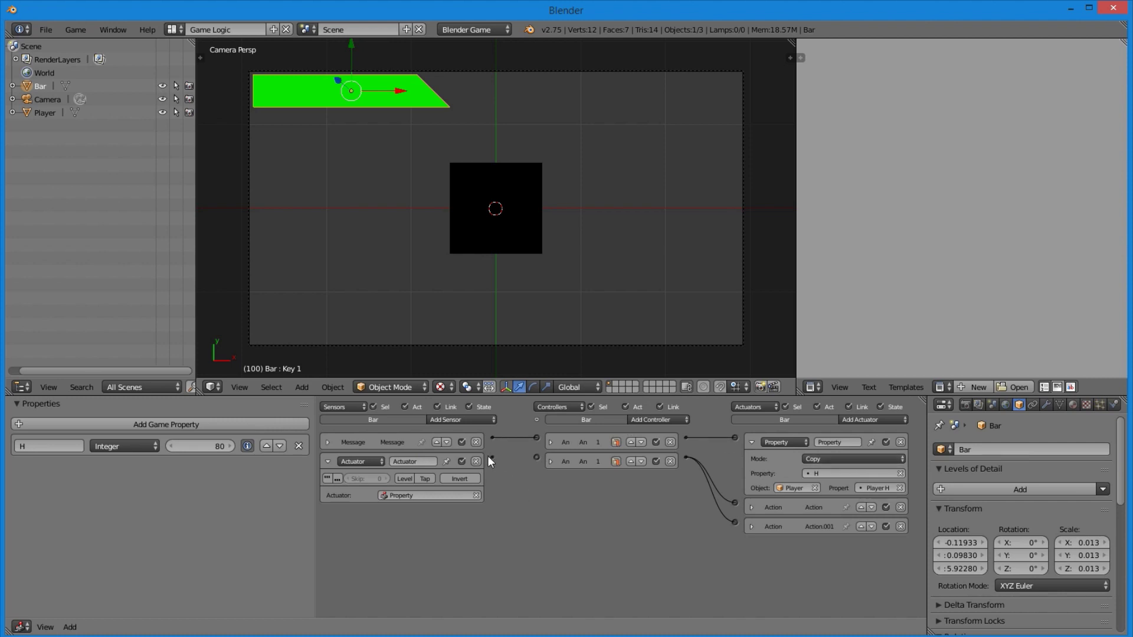
drag(537, 459, 537, 458)
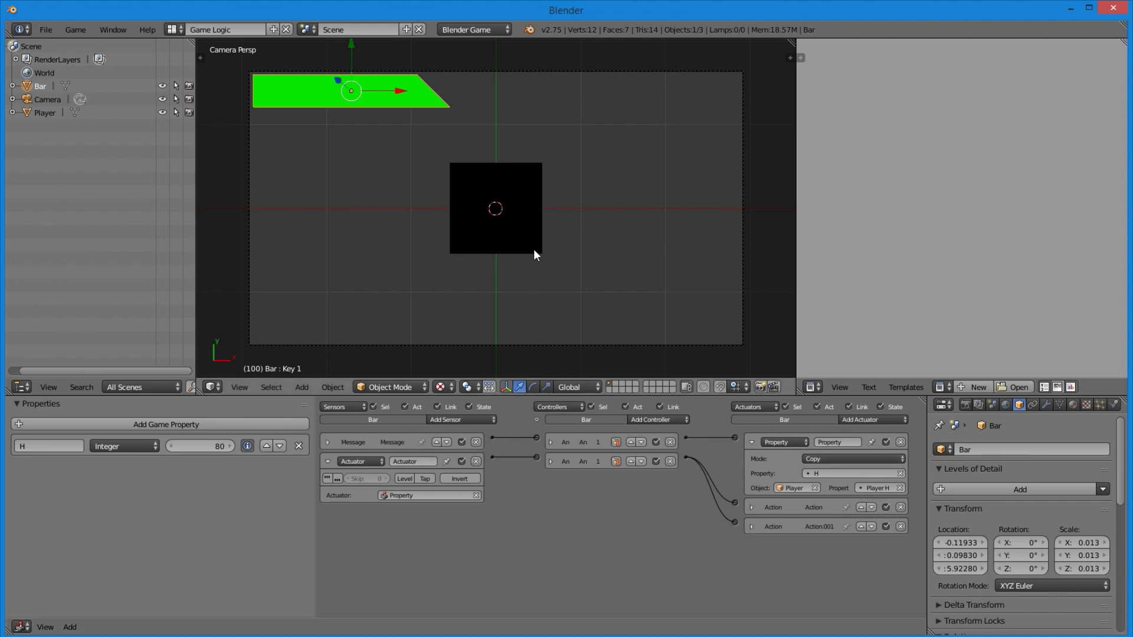
key(p)
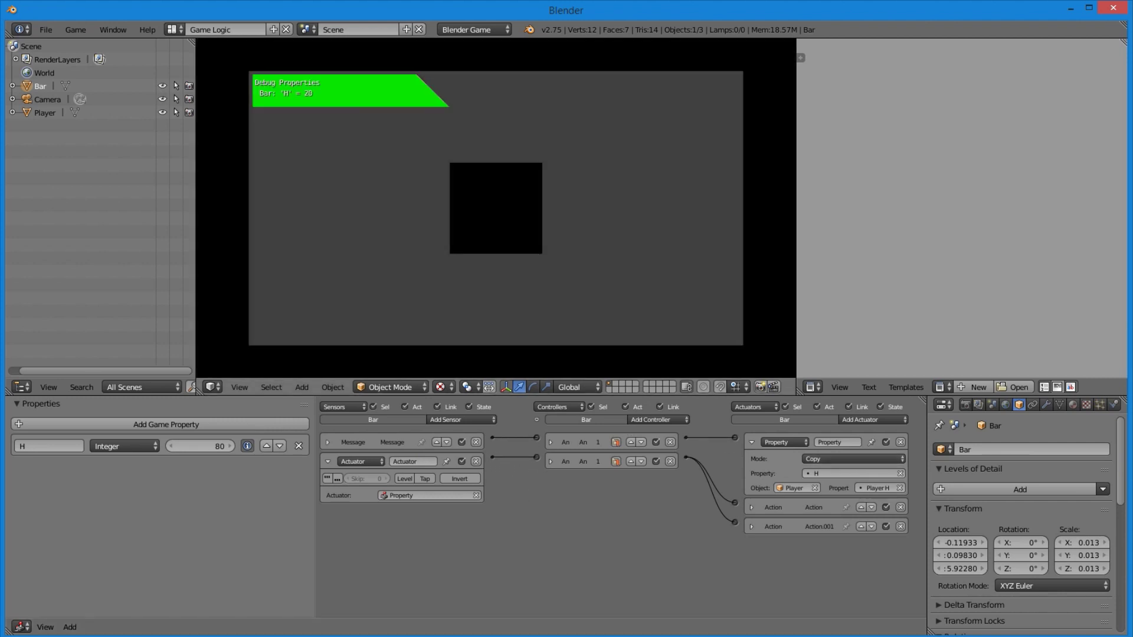
key(Escape)
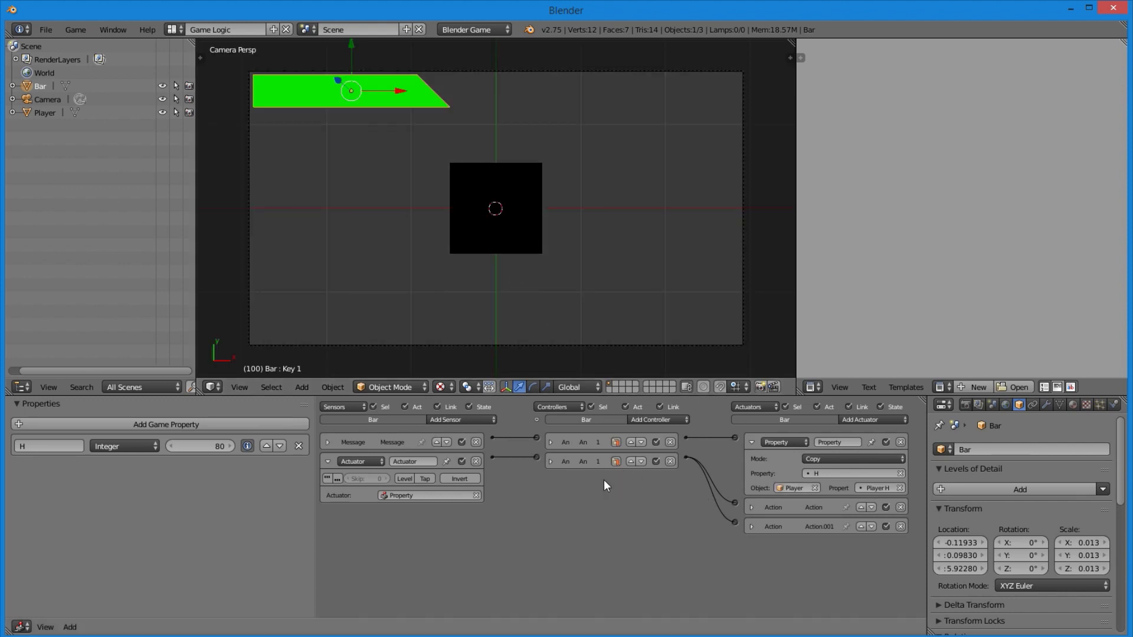
Link the bar's Message sensor to the second And controller that drives the Action actuators, and test-run the game
click(751, 507)
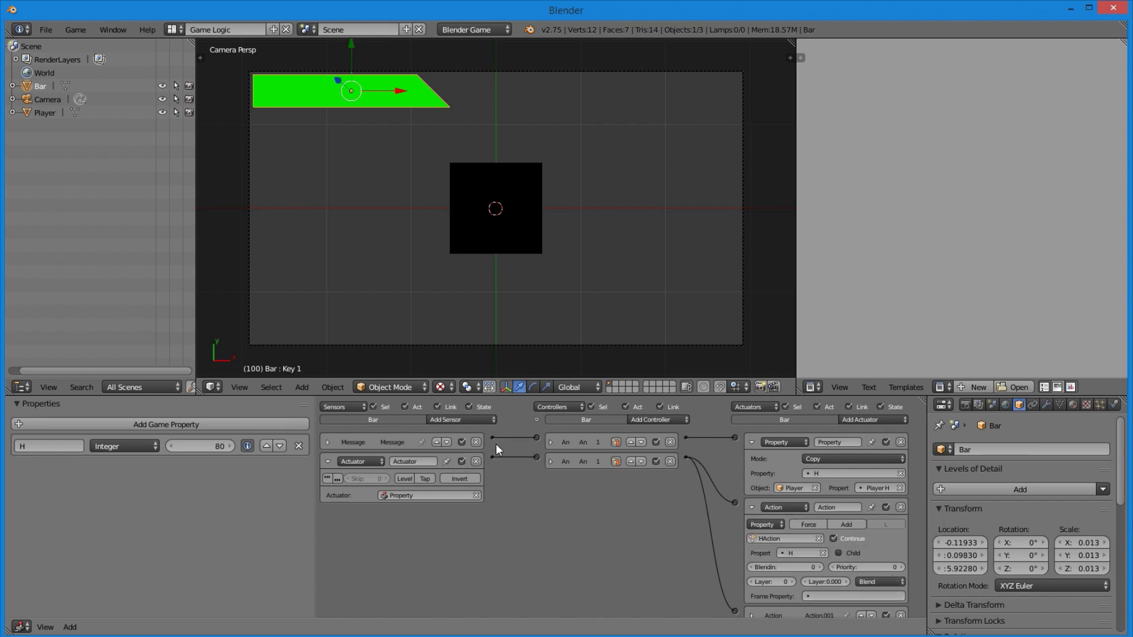
drag(493, 437, 538, 457)
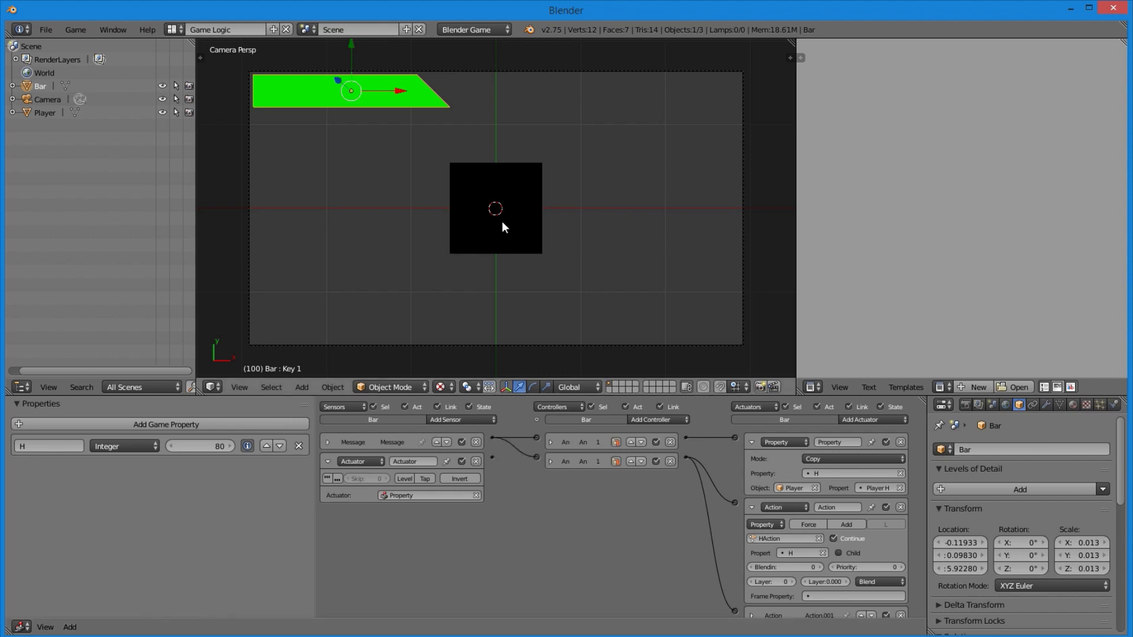
key(p)
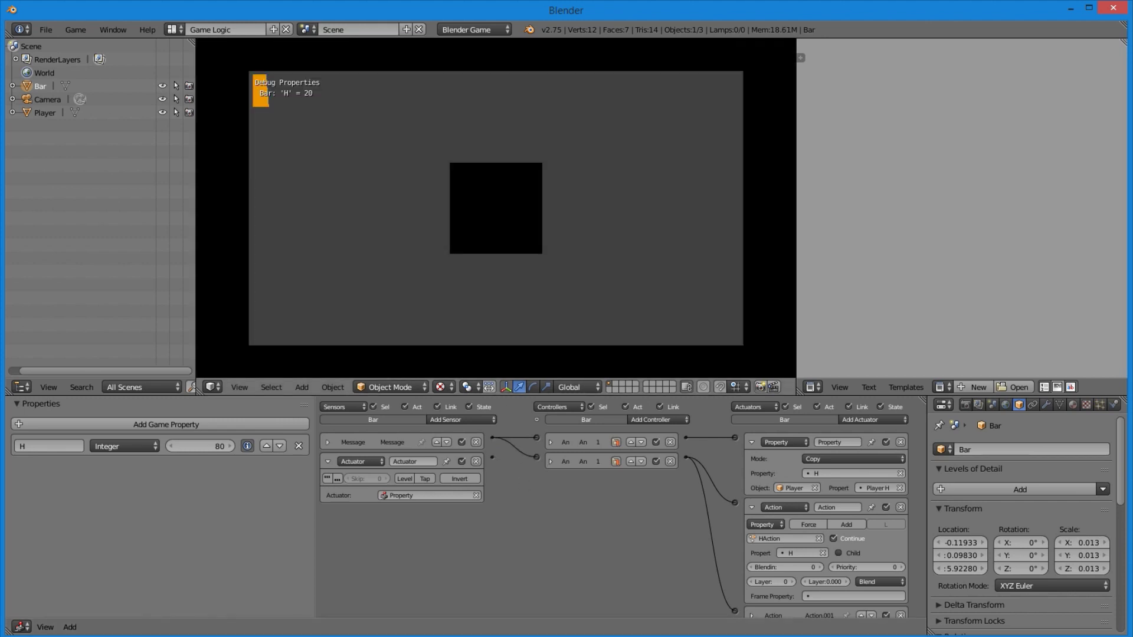
key(Escape)
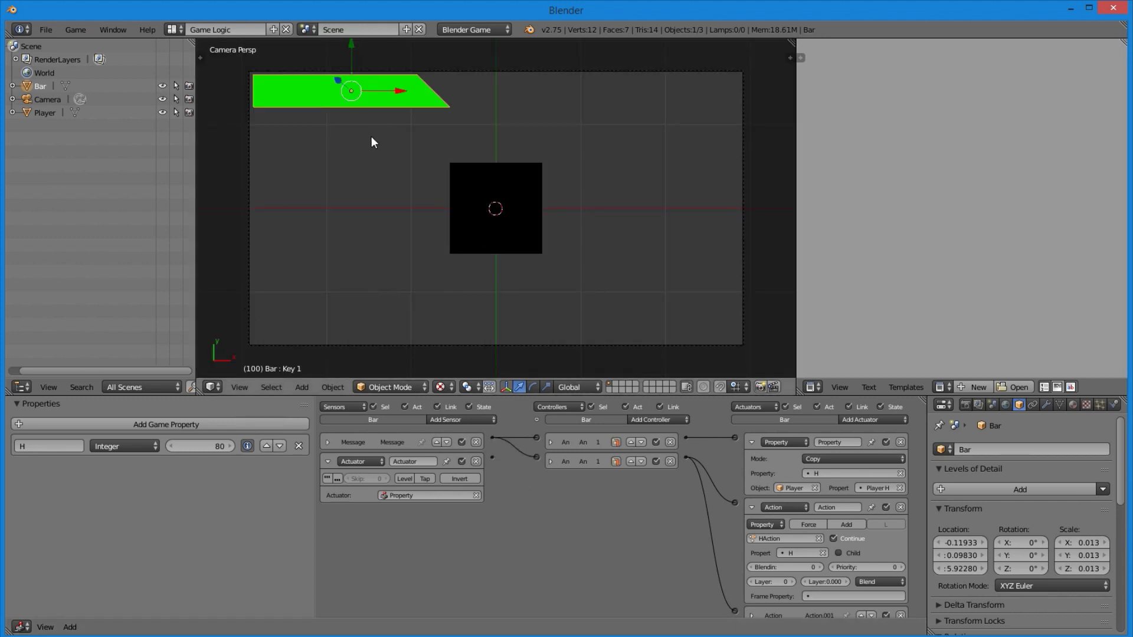
Set the Player's "Player H" property to 80 and test-run the game
right_click(522, 201)
click(212, 445)
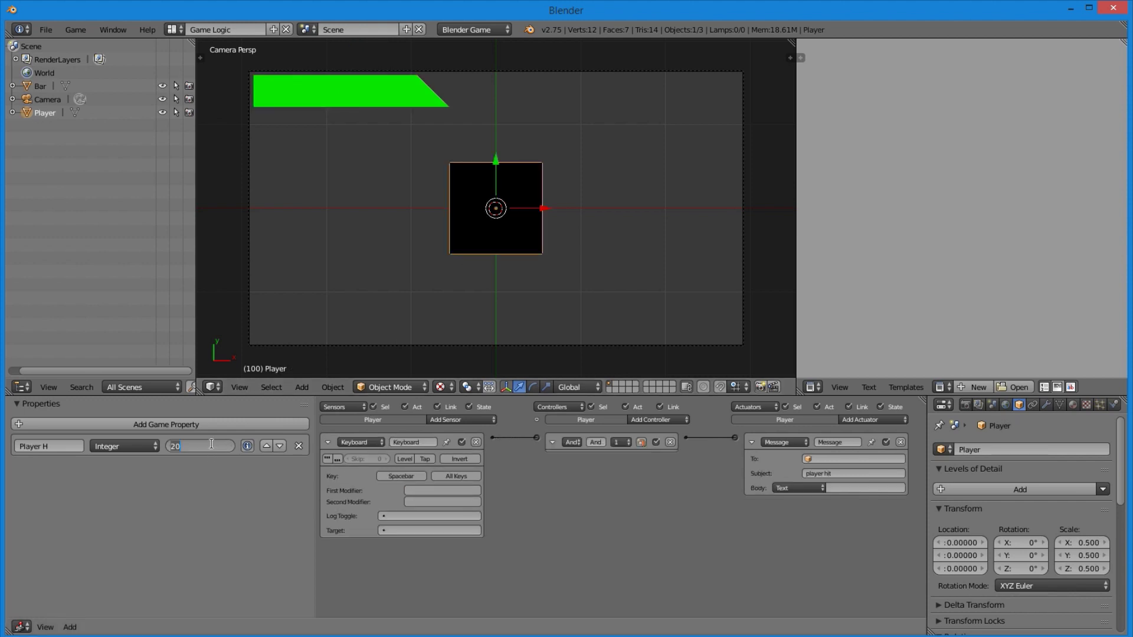
text(80)
key(Return)
key(p)
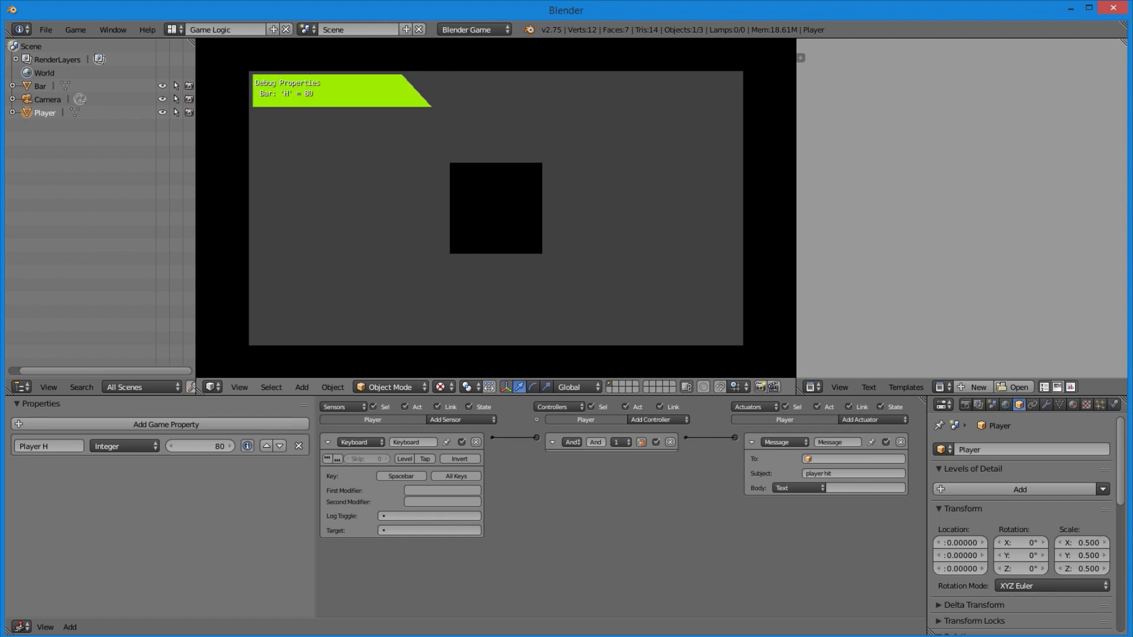
key(Escape)
Delete the bar's Actuator sensor and test-run the game with all its actuators collapsed
right_click(401, 106)
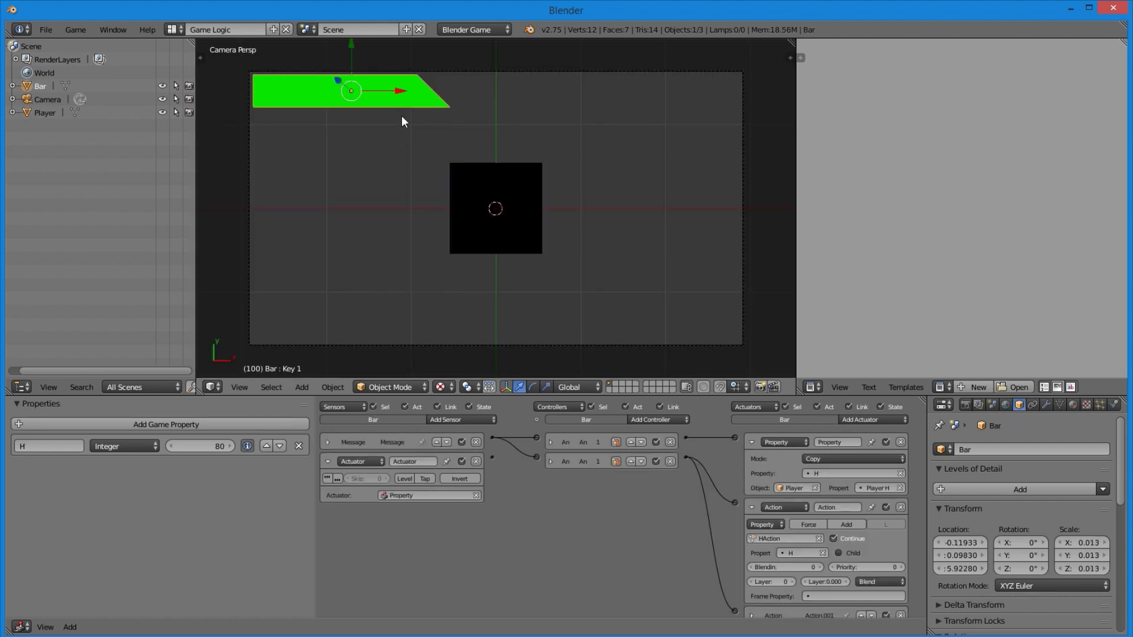
click(476, 462)
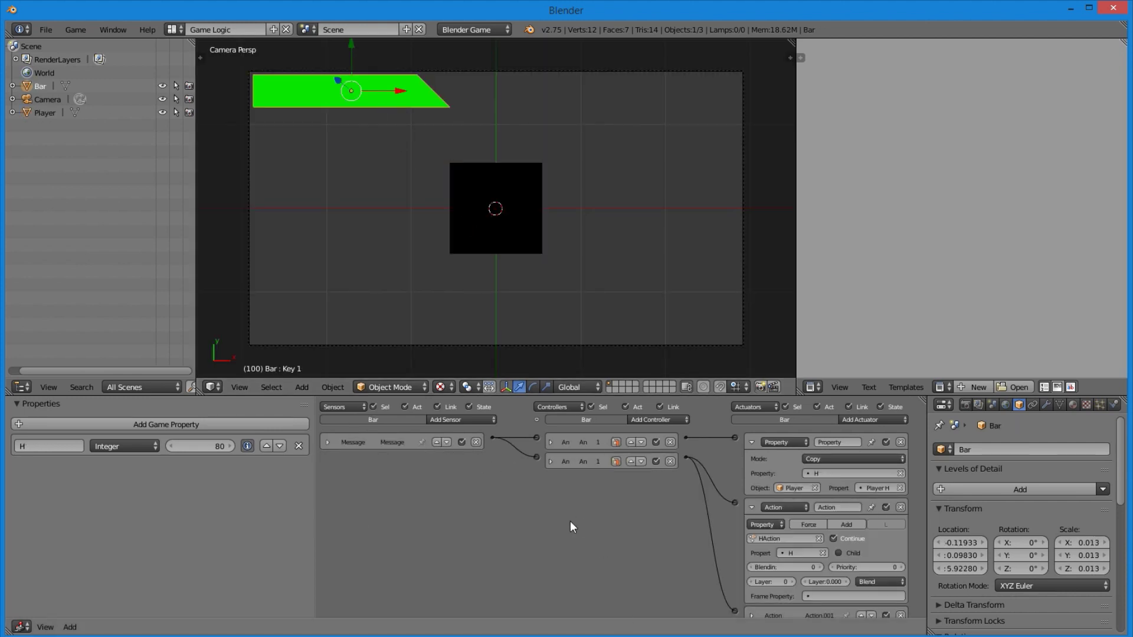
click(752, 504)
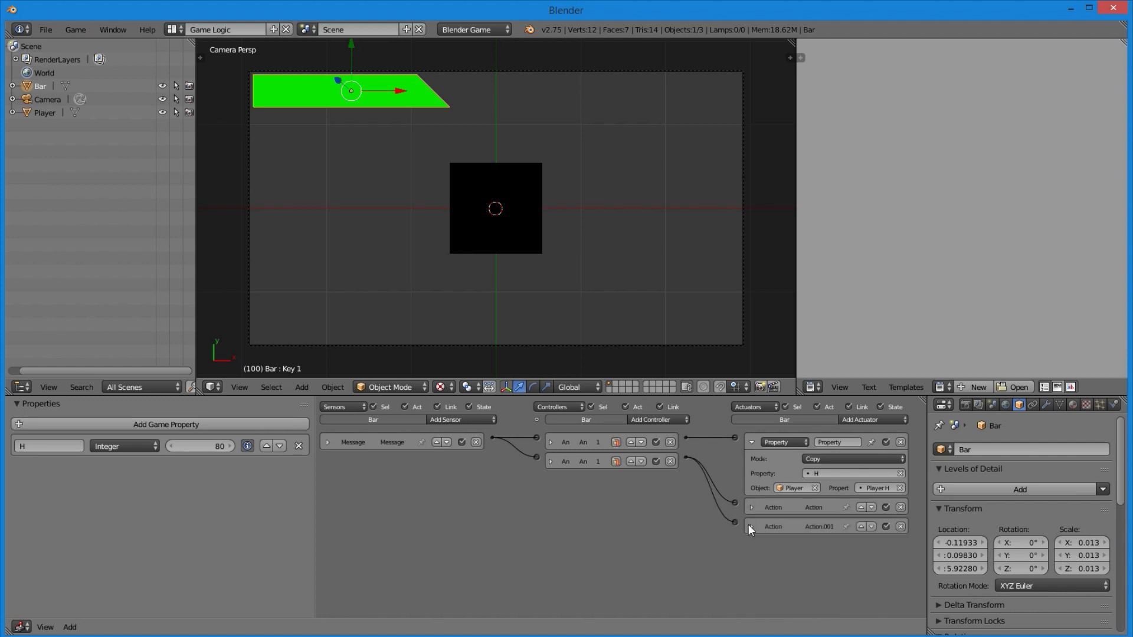
click(748, 525)
click(749, 525)
click(750, 444)
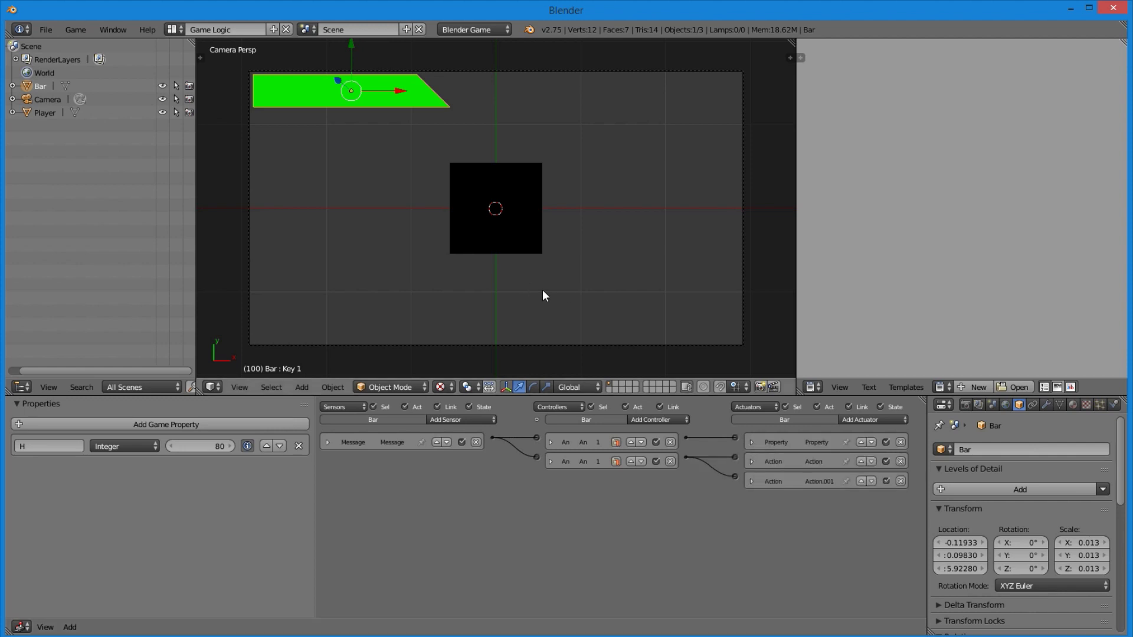
key(p)
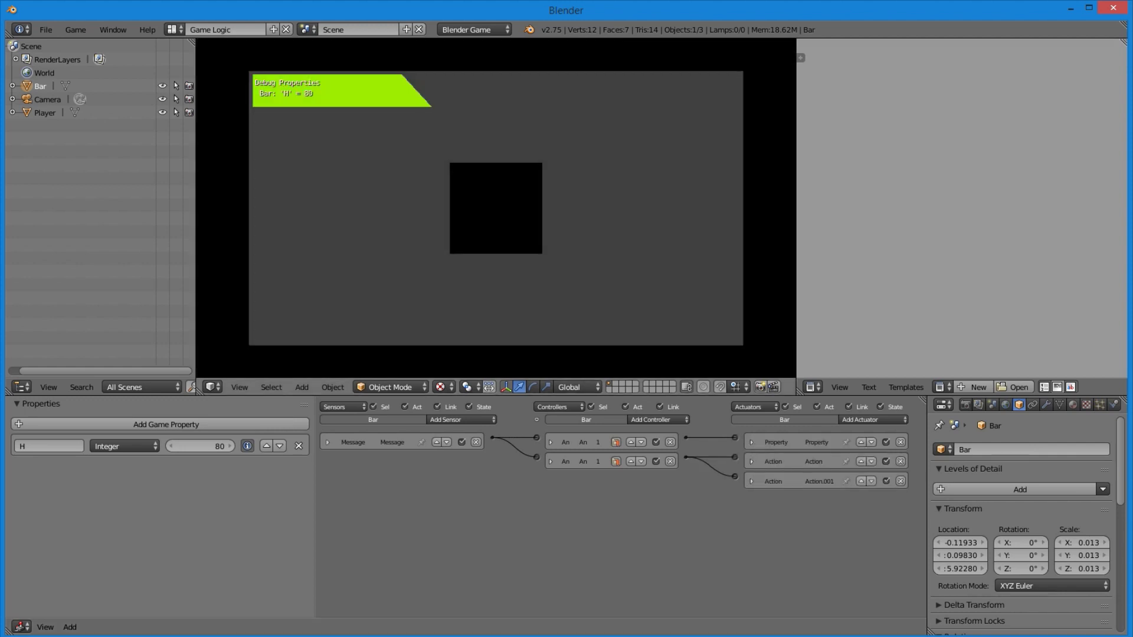
key(Escape)
Lower the Player's "Player H" property stepwise to 61
right_click(455, 233)
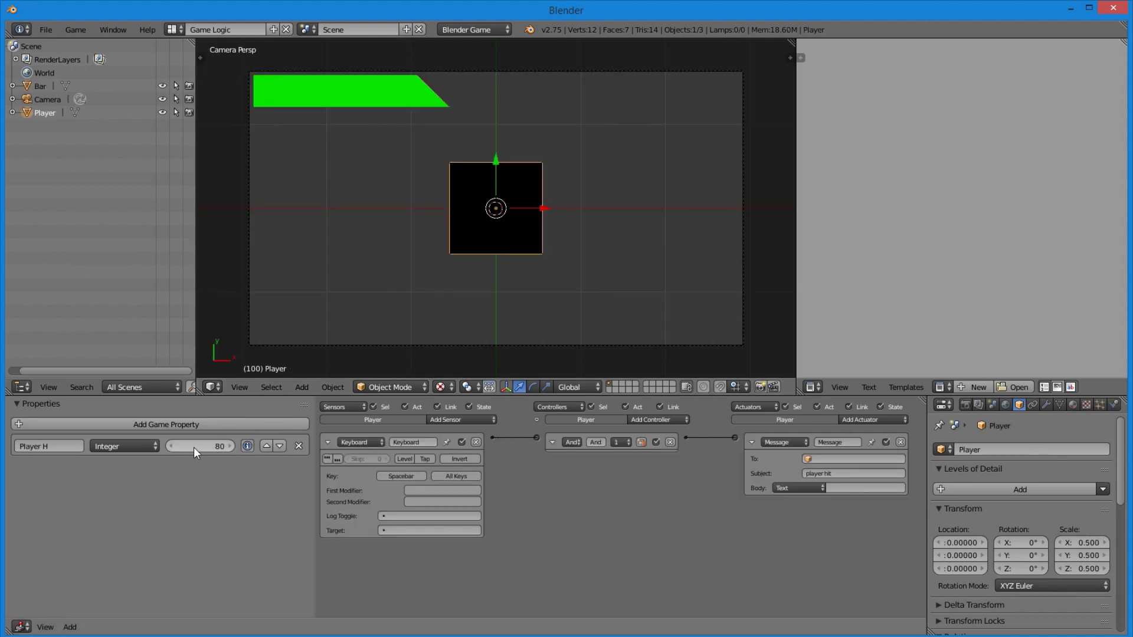
click(171, 446)
click(172, 446)
click(172, 446)
click(172, 446)
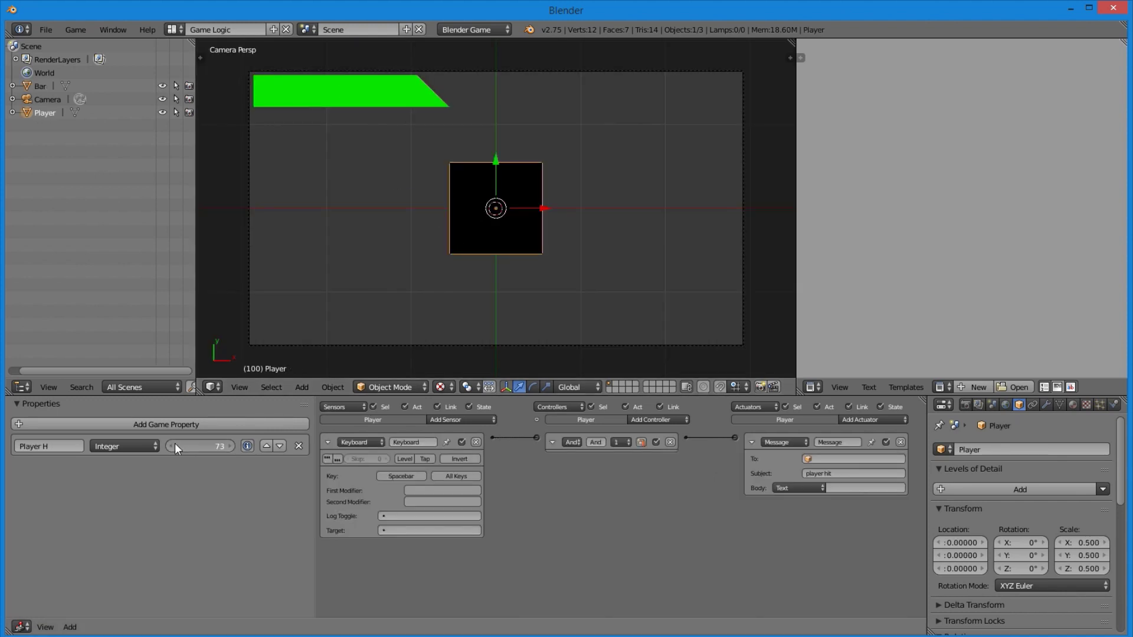
click(172, 446)
click(172, 446)
click(172, 446)
click(172, 446)
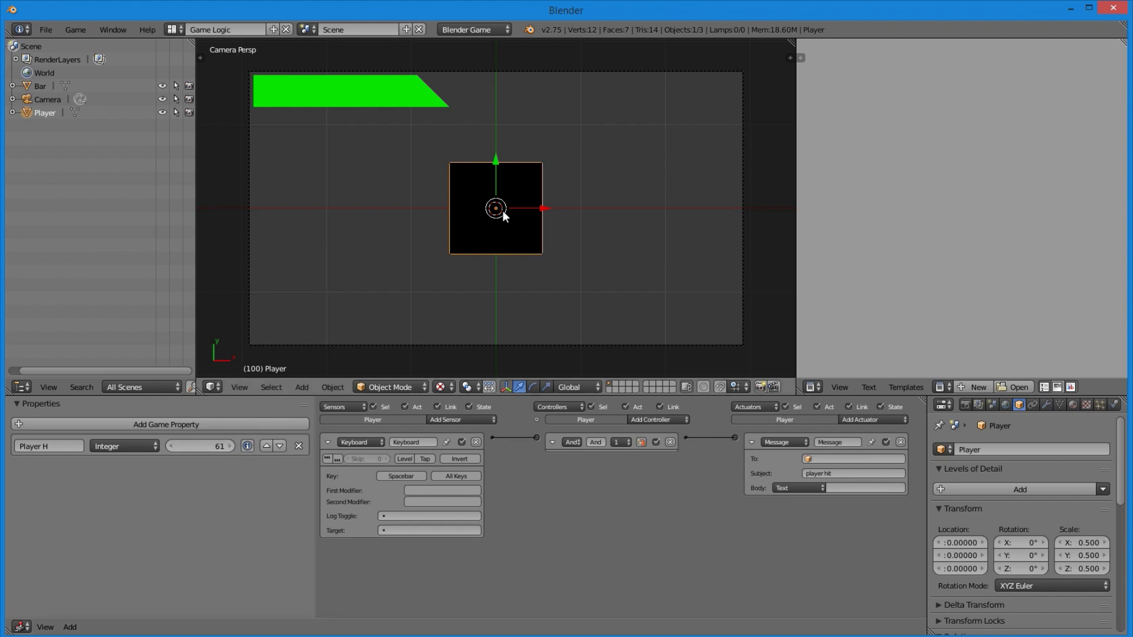
Test-run the game, set the Player's "Player H" property to 346 and test-run it again
key(p)
key(Escape)
key(p)
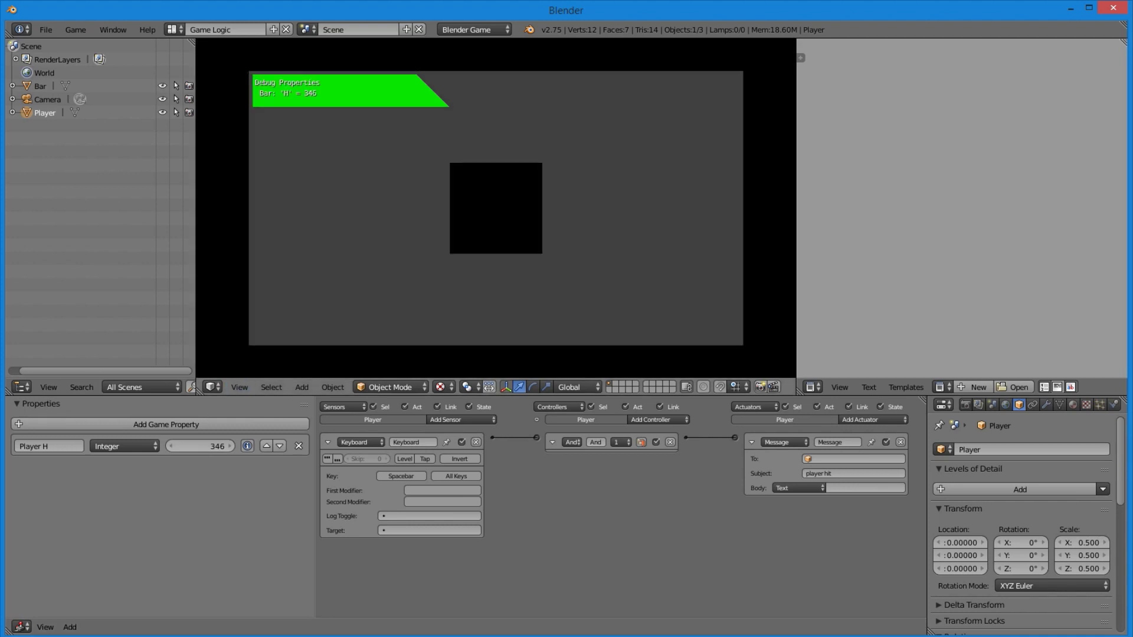
key(Escape)
Lower the Player's "Player H" property to -397 and test-run the game
drag(209, 448, 147, 448)
key(p)
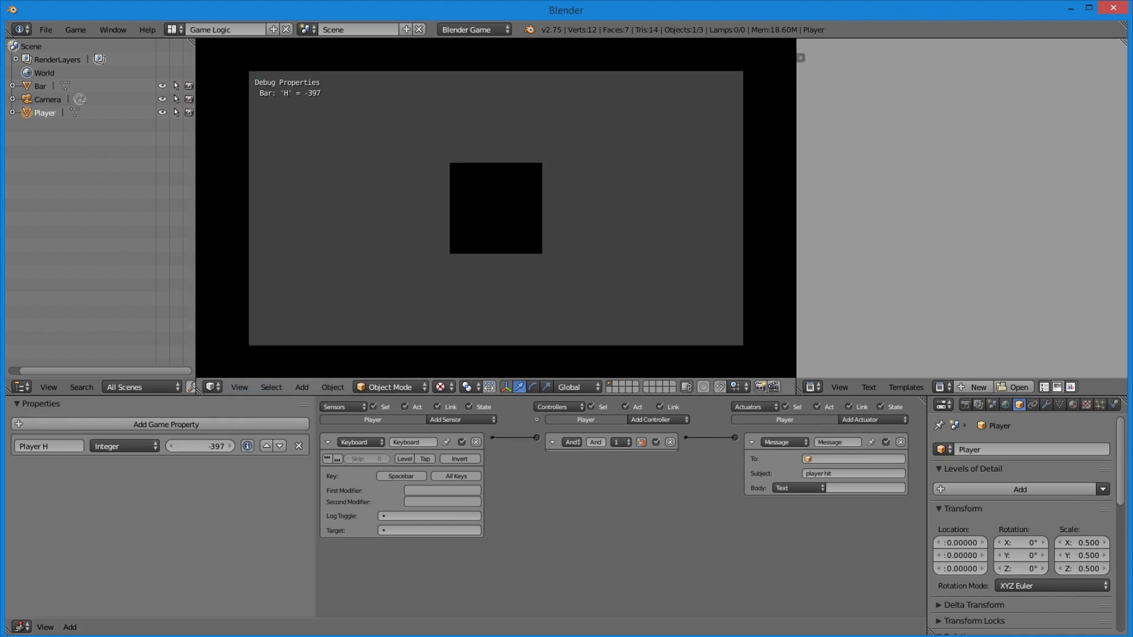
key(Escape)
Set the Player's "Player H" property to 1 and test-run the game
click(213, 447)
text(1)
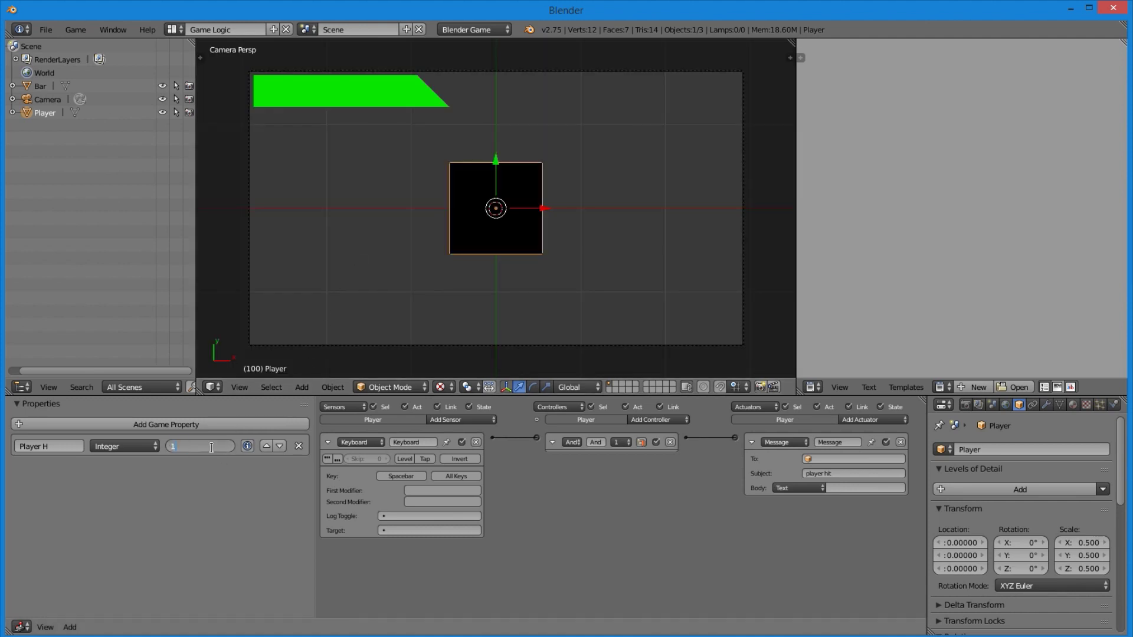
key(Return)
key(p)
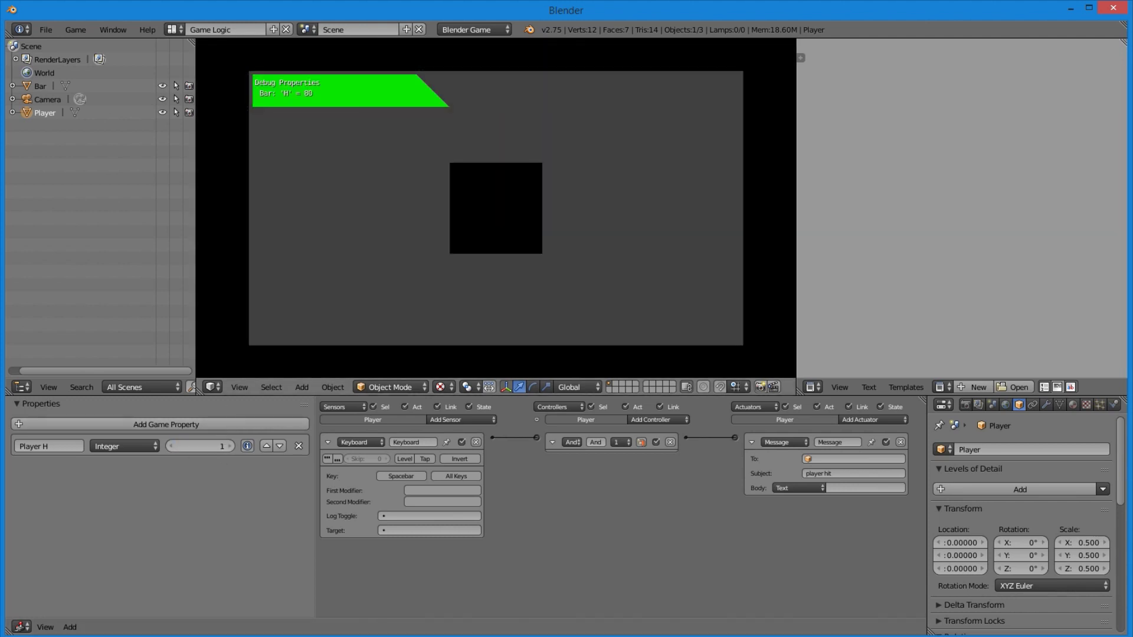
key(Escape)
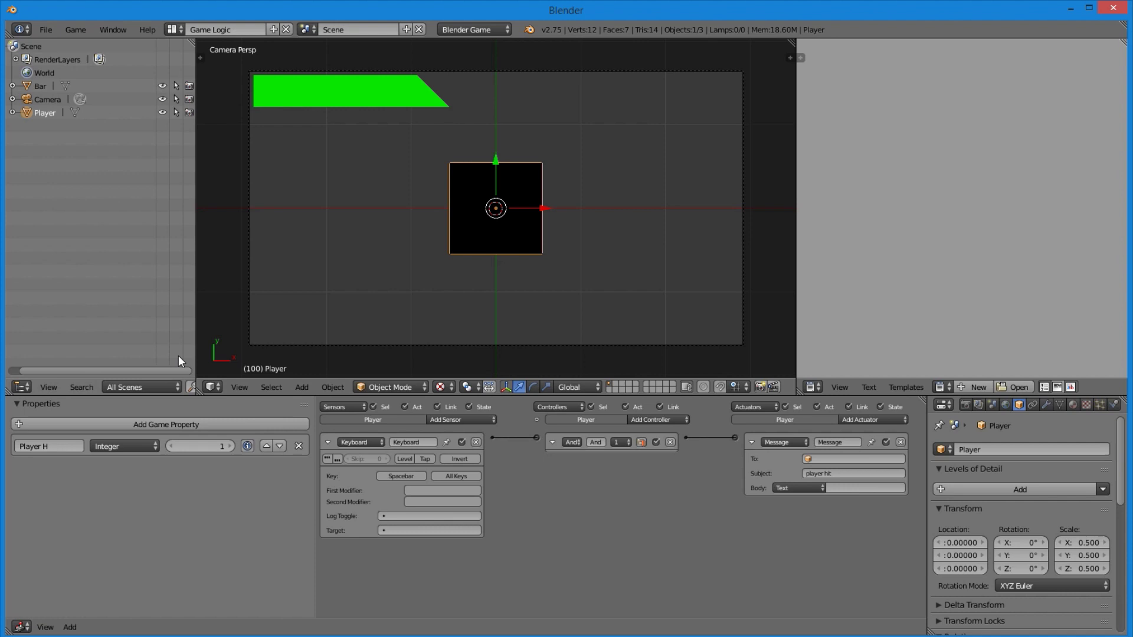
Set the Player's "Player H" property to 5 and test-run the game
click(216, 443)
text(5)
key(Return)
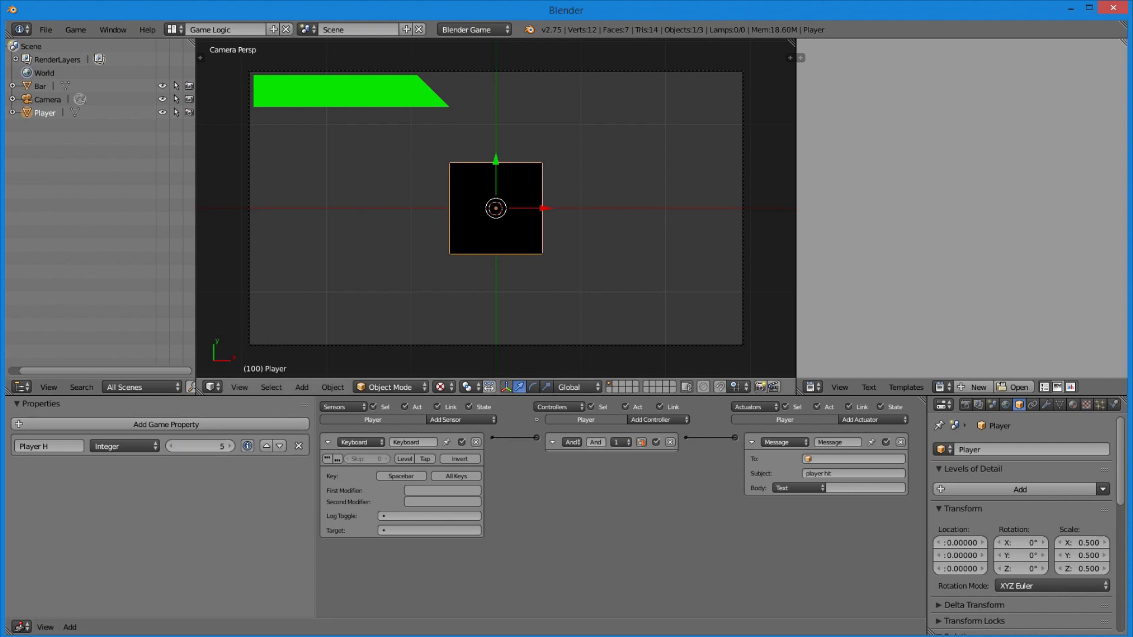
key(p)
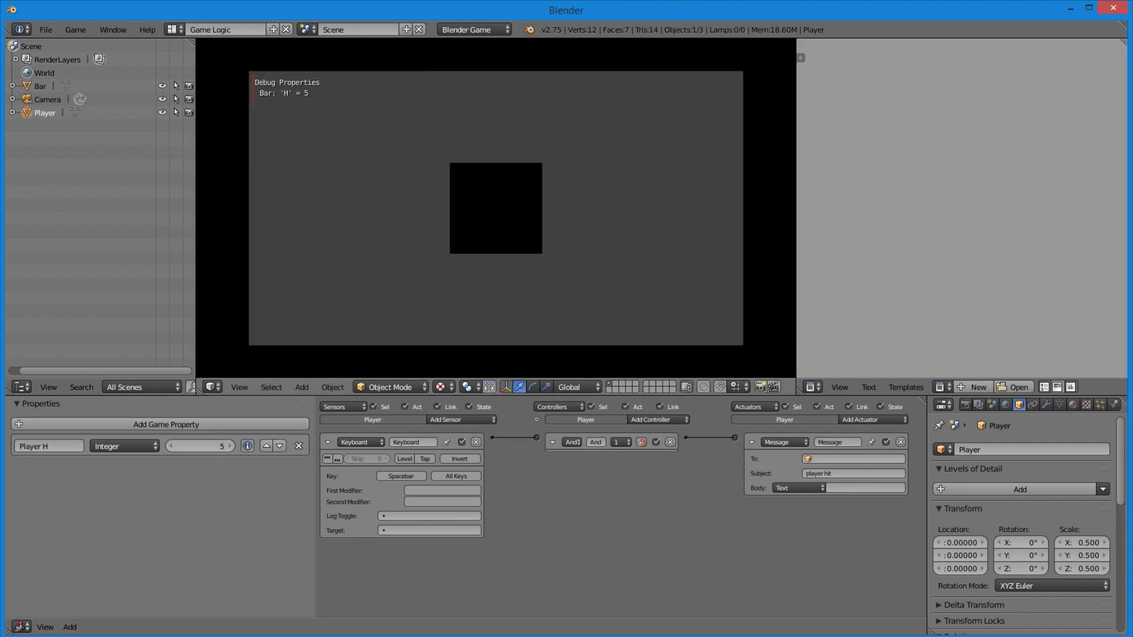
key(Escape)
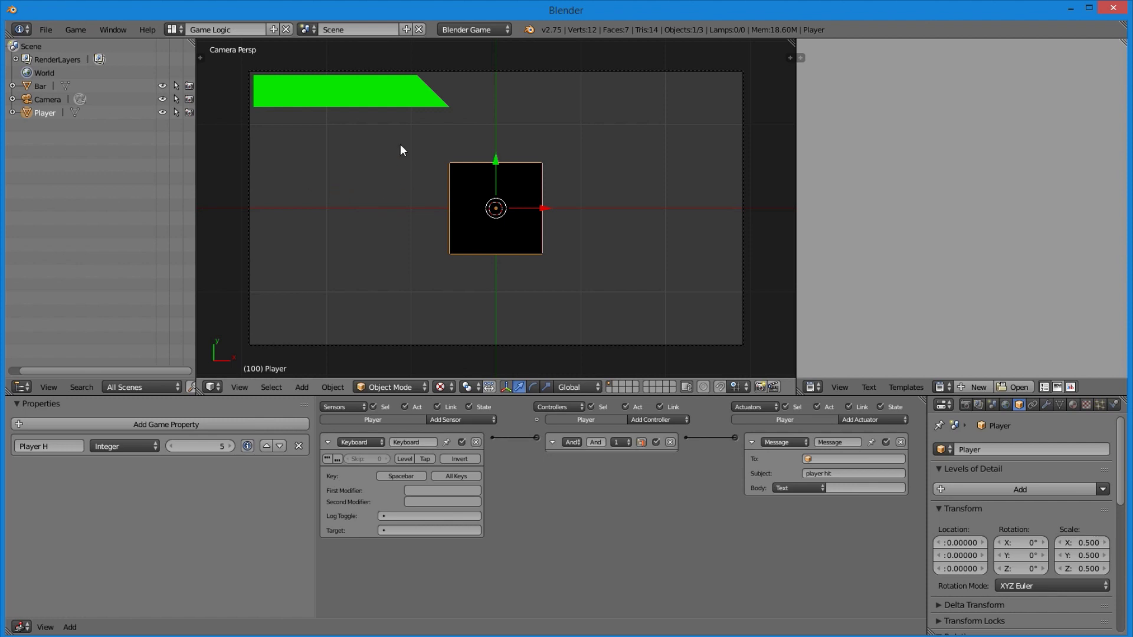
Examine the Bar's and Player's logic and the scene layout around the camera, ending in camera view with the Bar selected
right_click(380, 107)
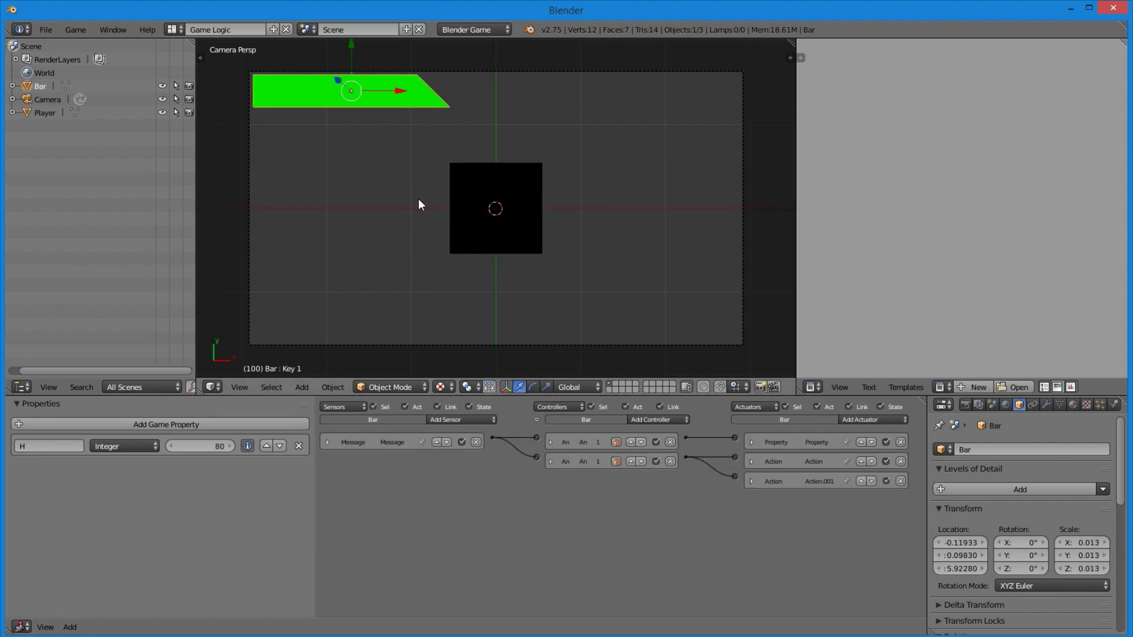
right_click(487, 208)
middle_drag(357, 122, 403, 252)
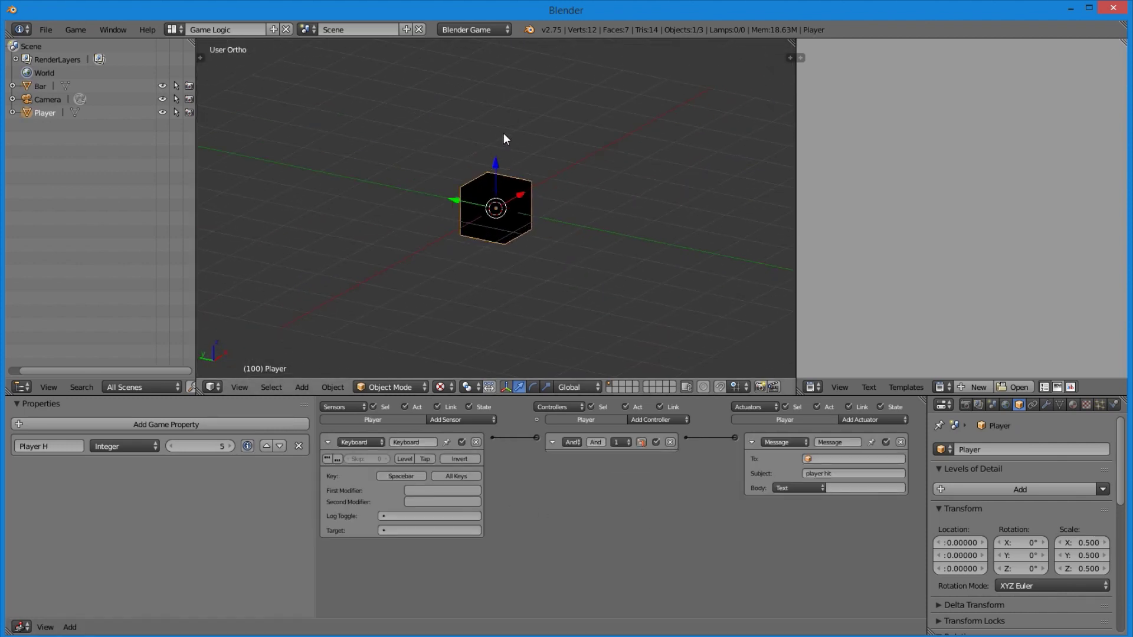
scroll(504, 136, down, 3)
click(306, 30)
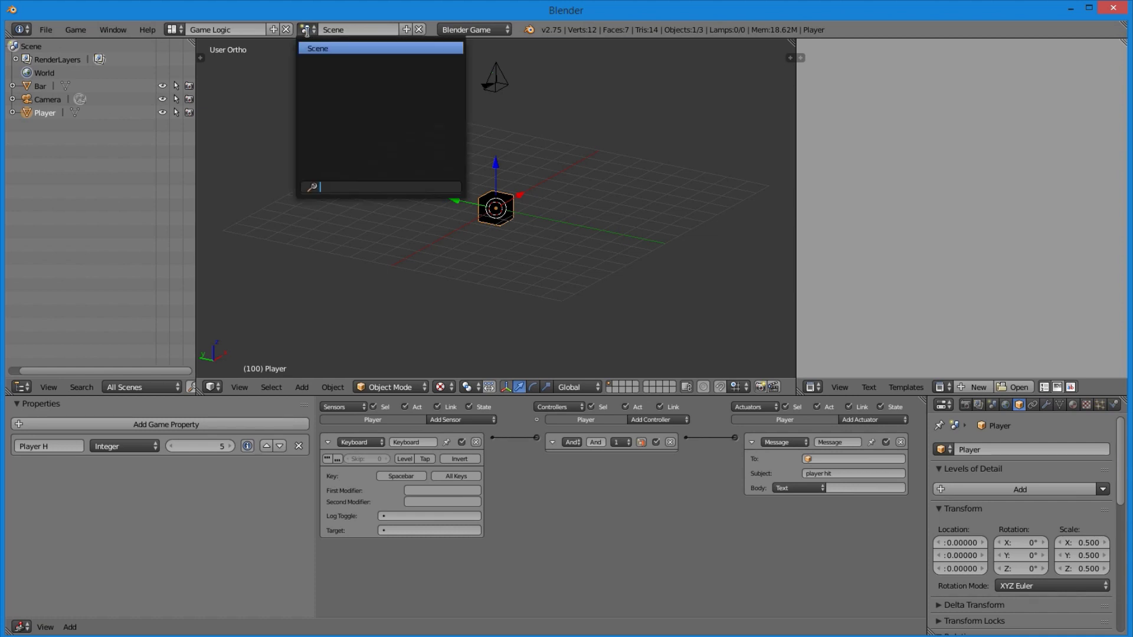
click(236, 387)
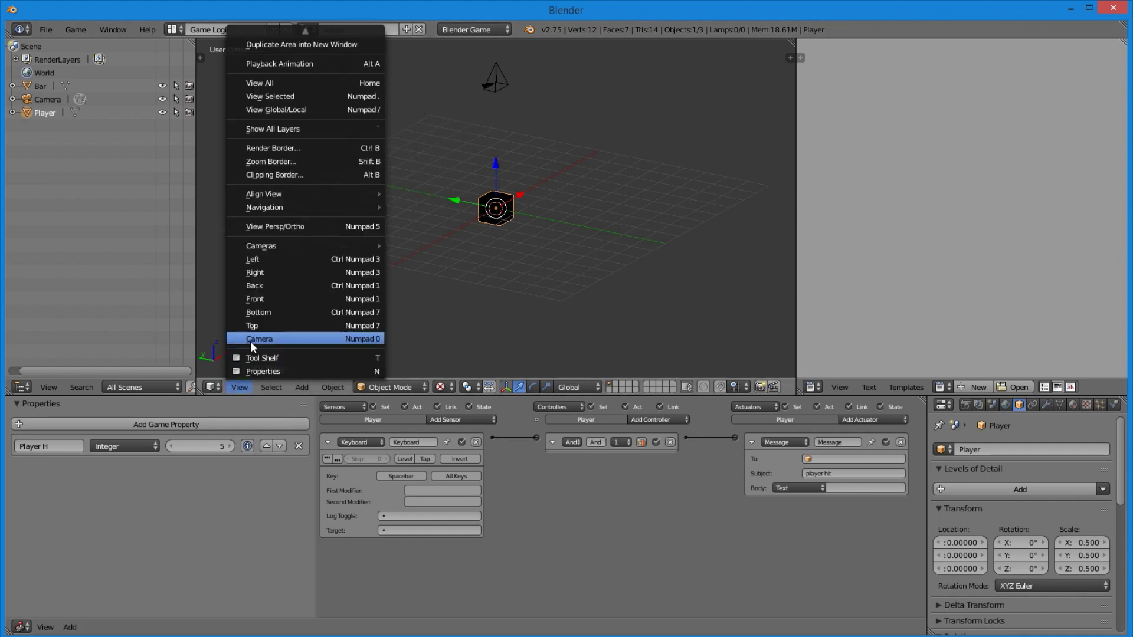
click(253, 340)
right_click(386, 89)
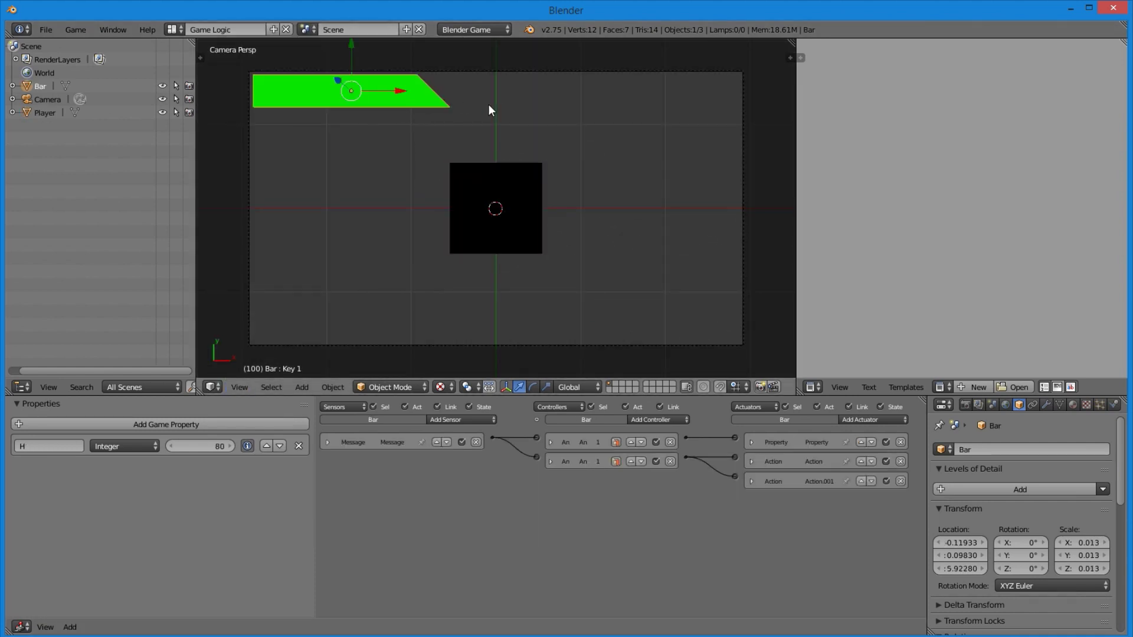